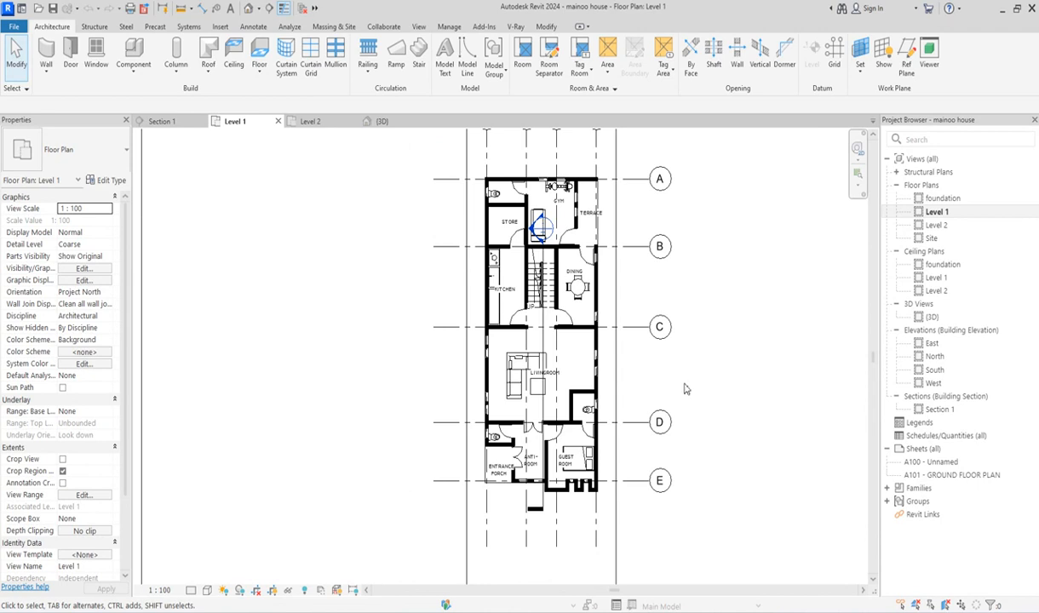
Look over the Level 1 floor plan and the Level 2 floor plan
scroll(407, 360, "down", 1)
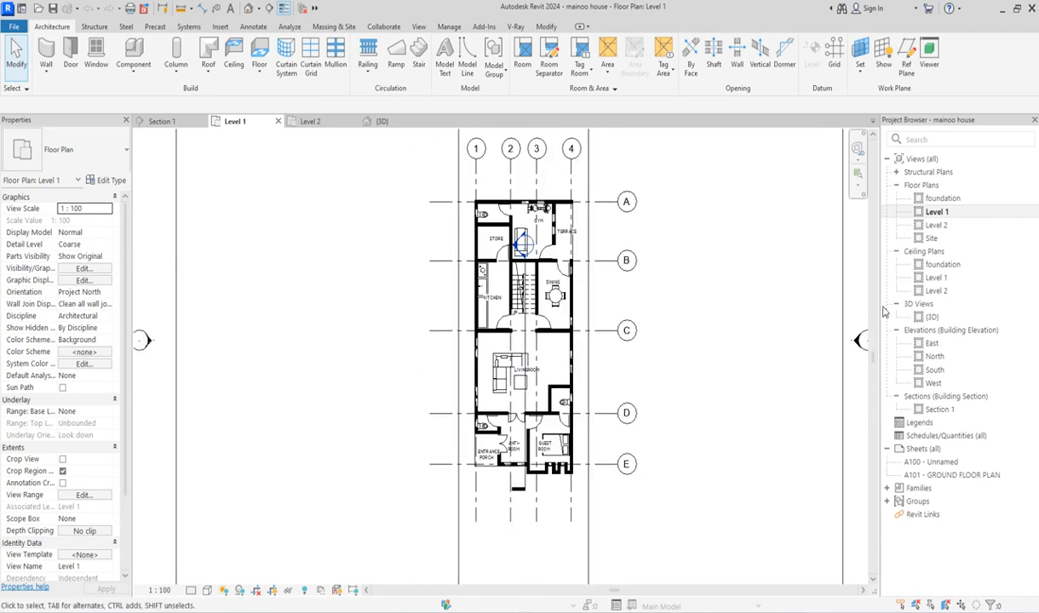
double_click(937, 225)
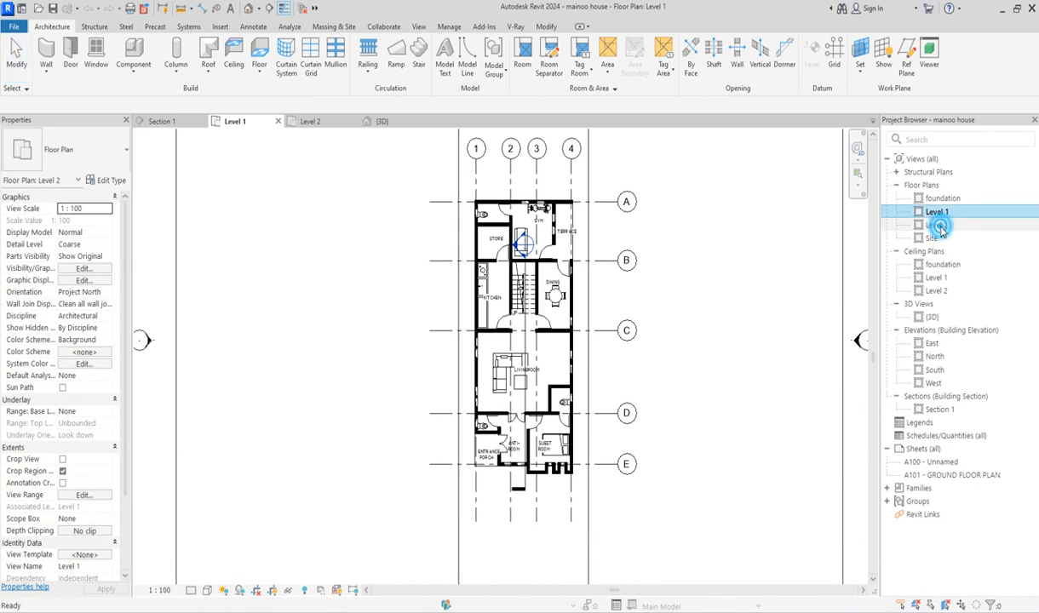
scroll(518, 388, "up", 3)
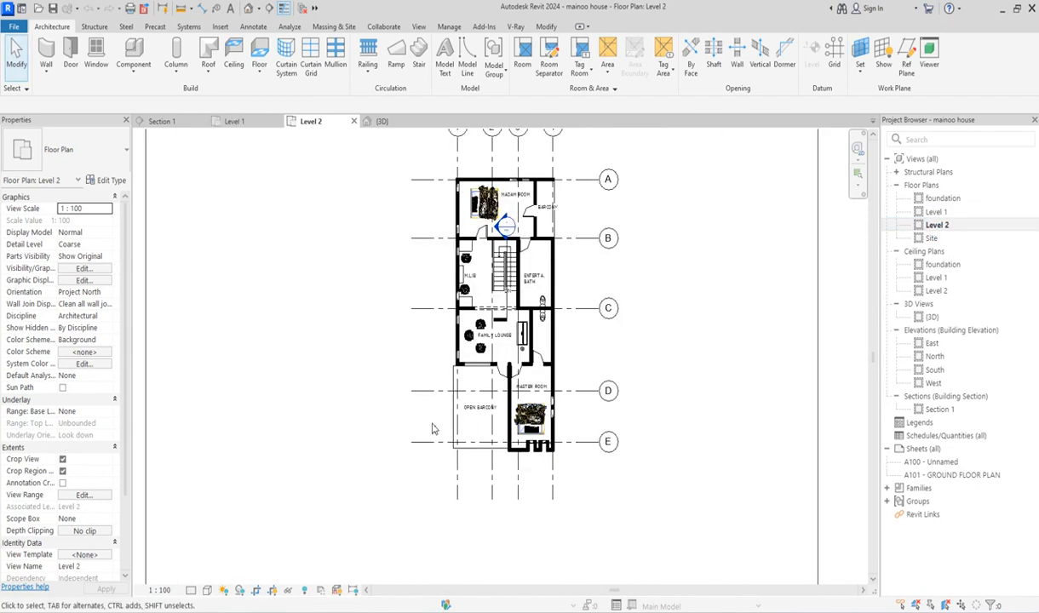
In the South elevation, add a level like Level 2 at elevation 6000, along the top of the upper-floor walls
double_click(934, 370)
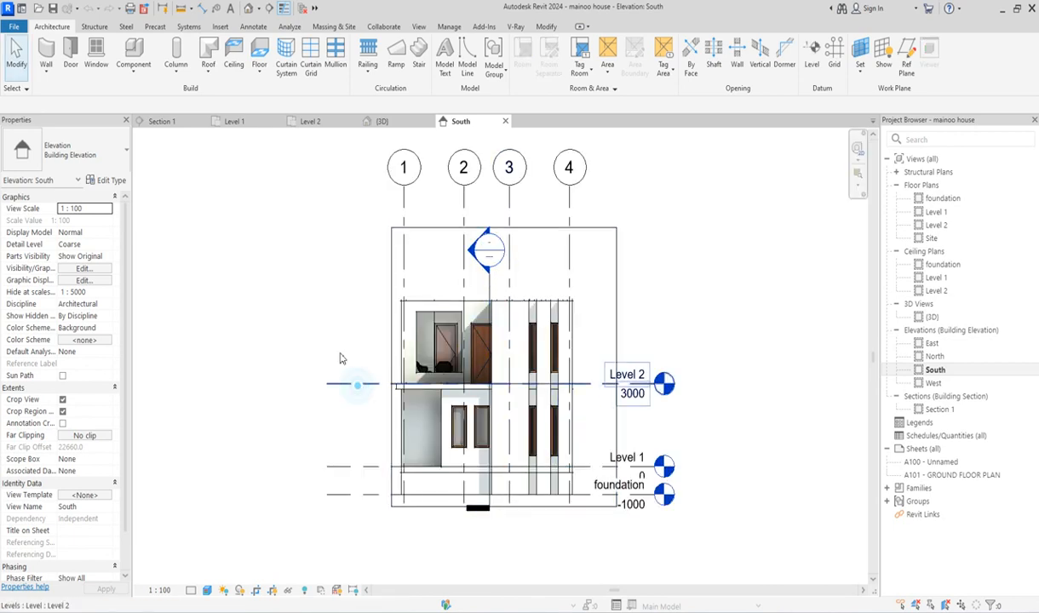
left_click(358, 388)
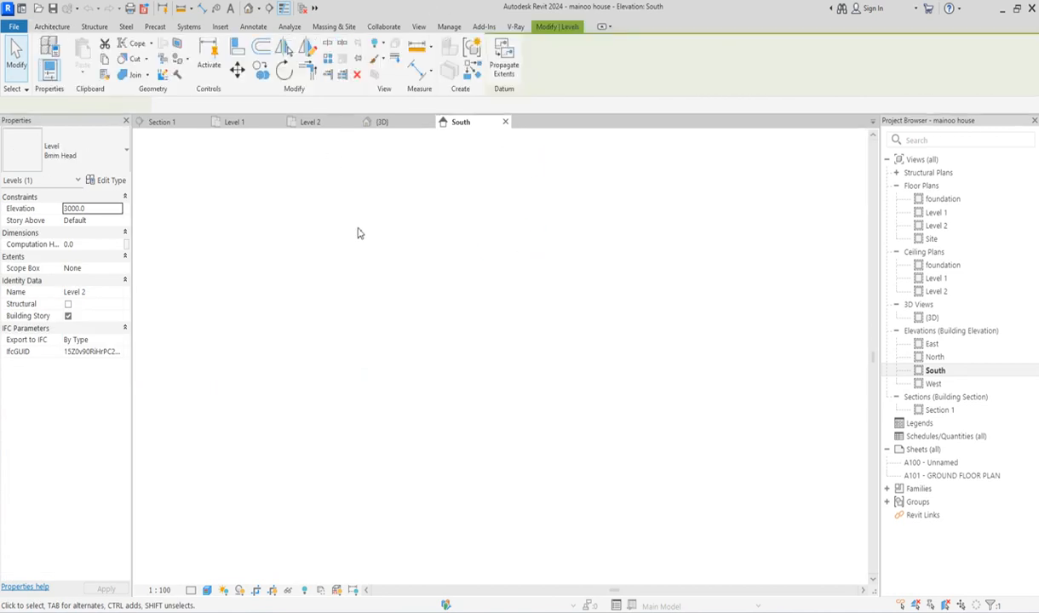
left_click(474, 75)
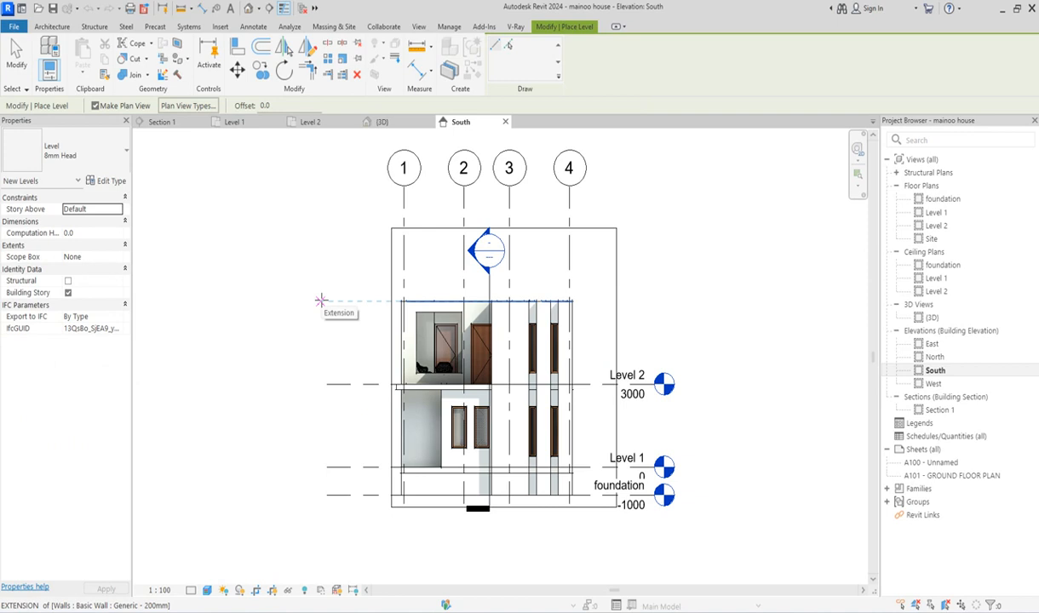
left_click(324, 300)
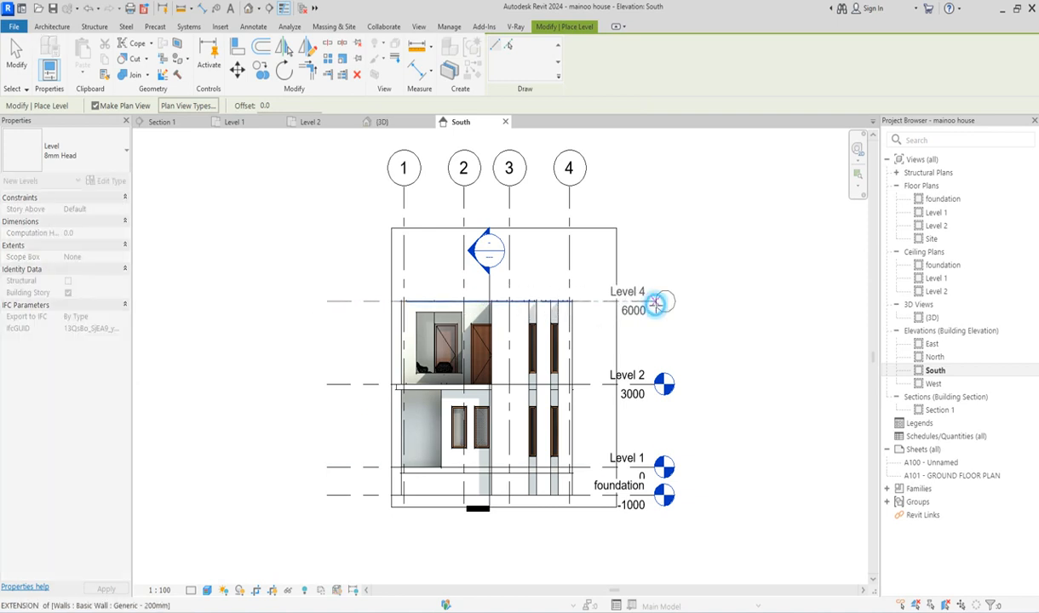
left_click(656, 302)
right_click(689, 233)
left_click(721, 241)
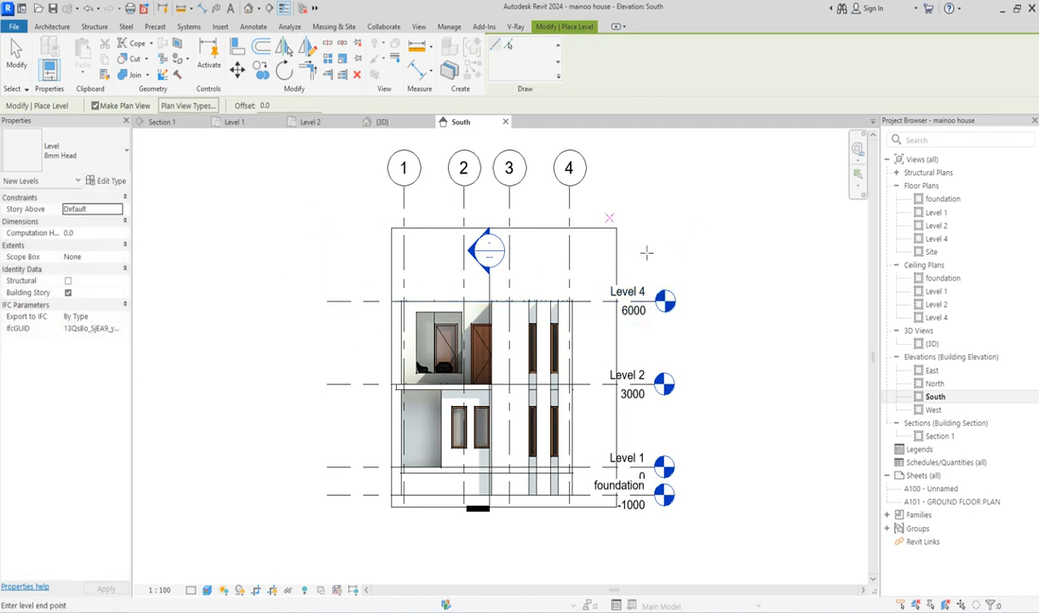
Add another level at elevation 9000, 3000 above the level at the top of the walls
left_click(666, 218)
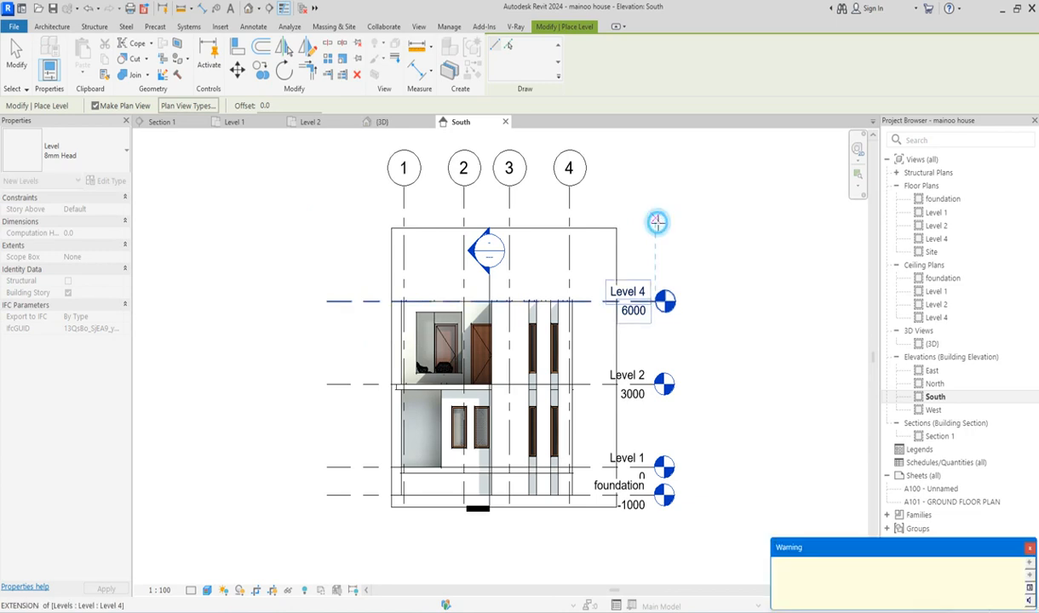
left_click(658, 222)
right_click(716, 257)
left_click(748, 265)
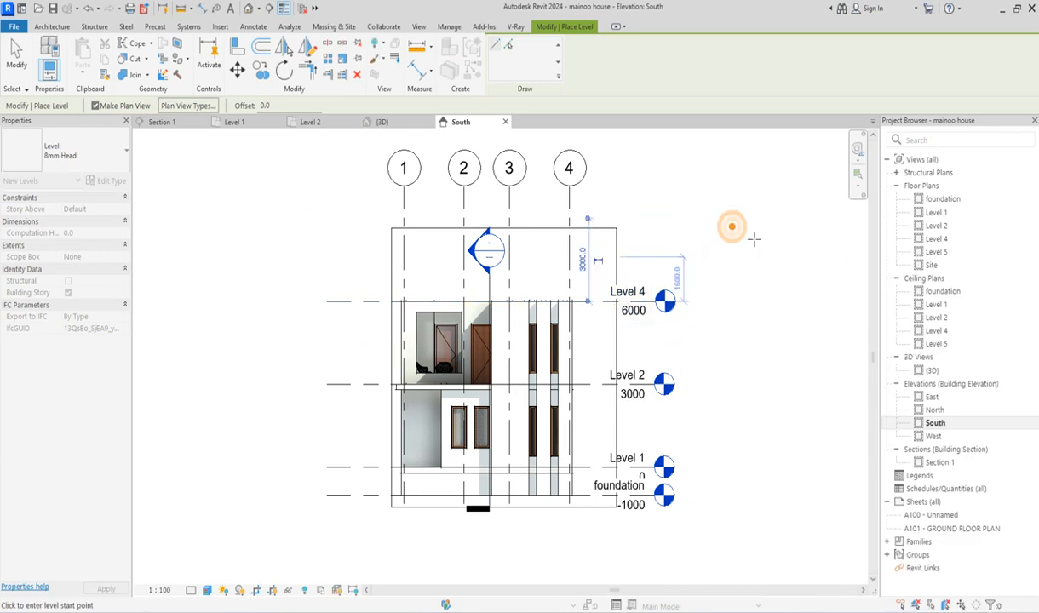
right_click(734, 230)
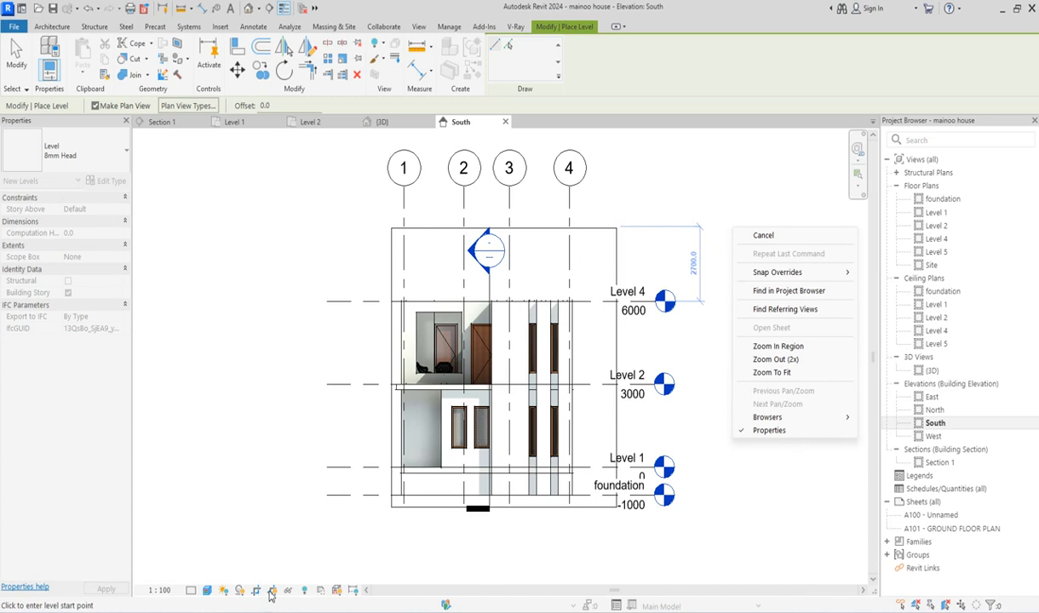
key("Escape")
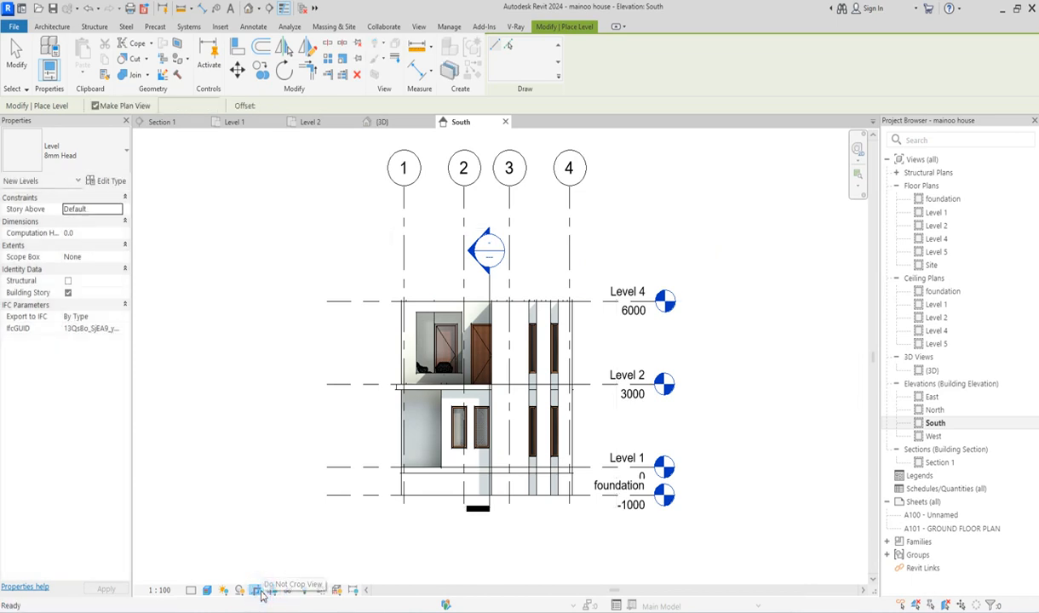
Turn off cropping in the South elevation and end level placement
left_click(255, 591)
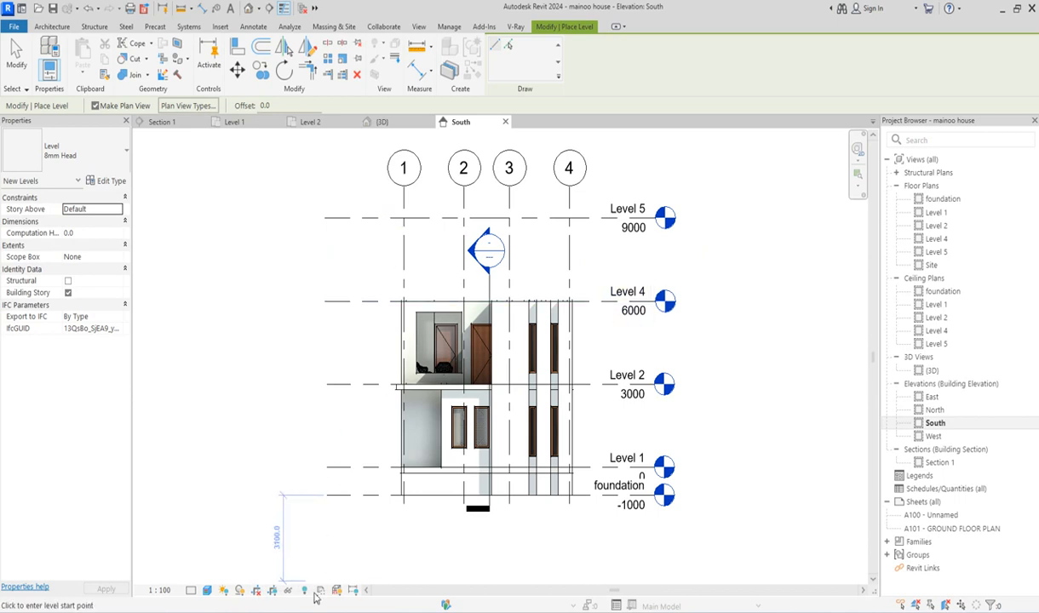
scroll(545, 242, "down", 2)
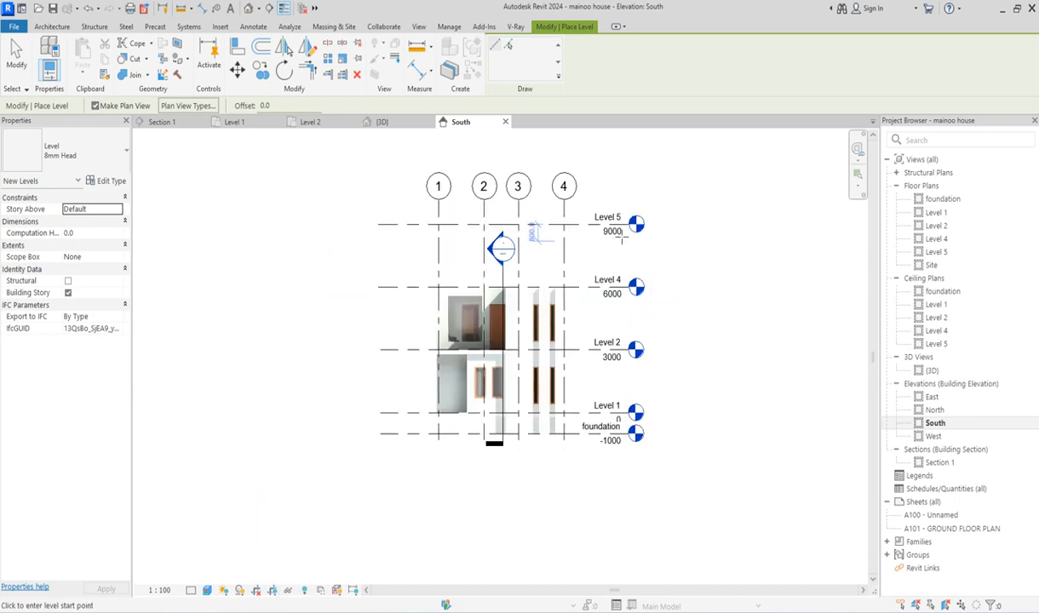
right_click(686, 197)
left_click(719, 204)
scroll(620, 275, "up", 1)
scroll(619, 275, "up", 1)
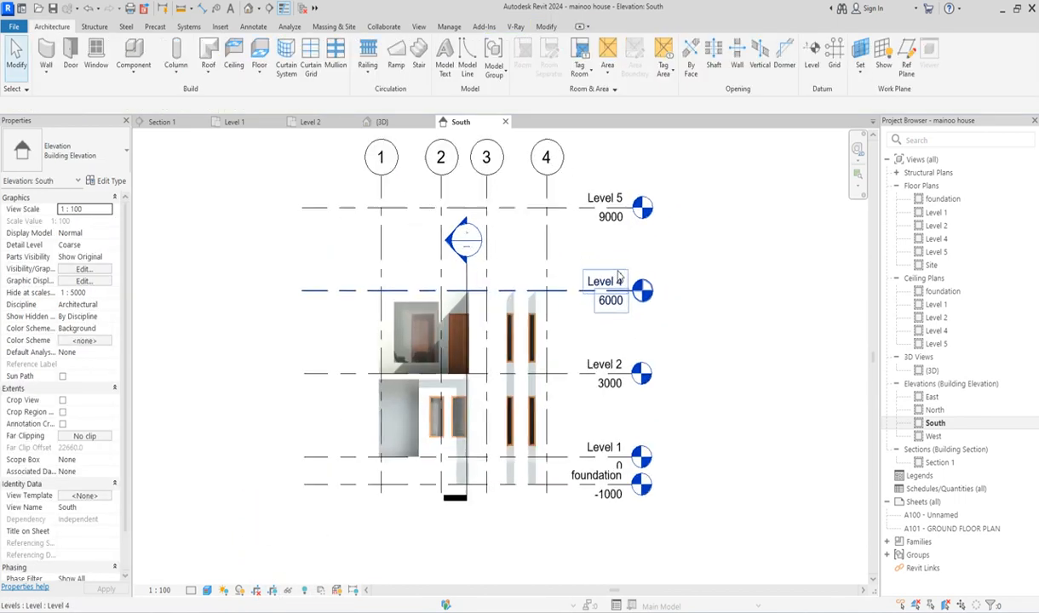
Offset the 6000 level's head with an elbow and rename the level and its corresponding views Level 3
left_click(609, 313)
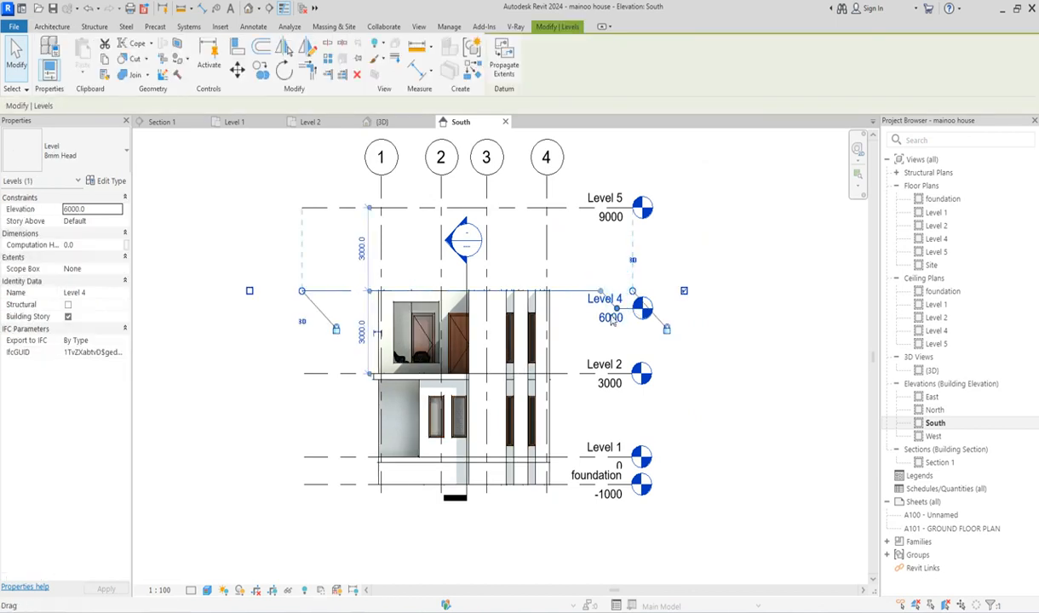
left_click(619, 300)
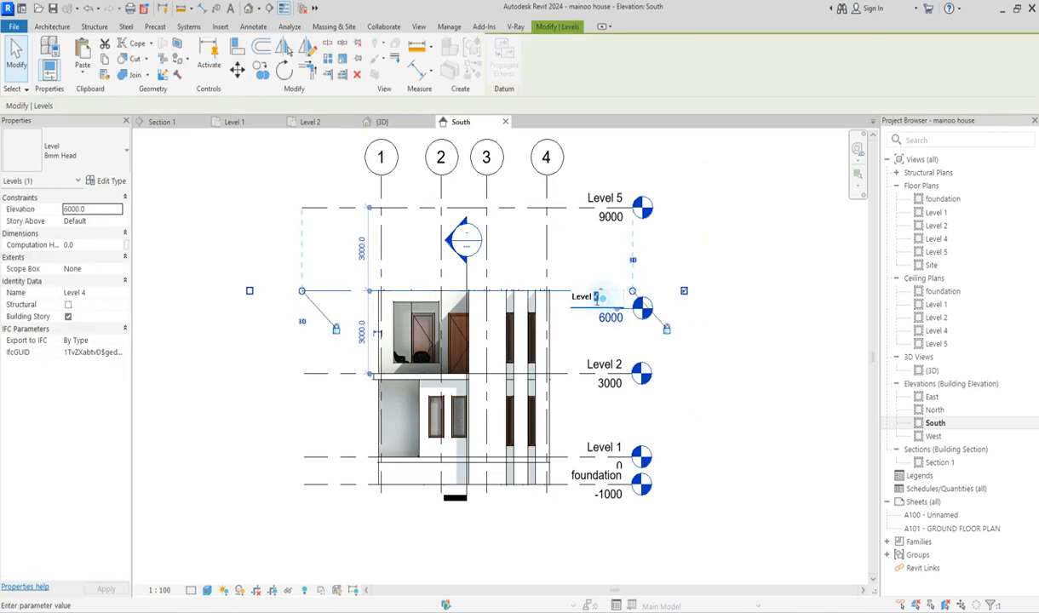
type("Level 3")
key("Return")
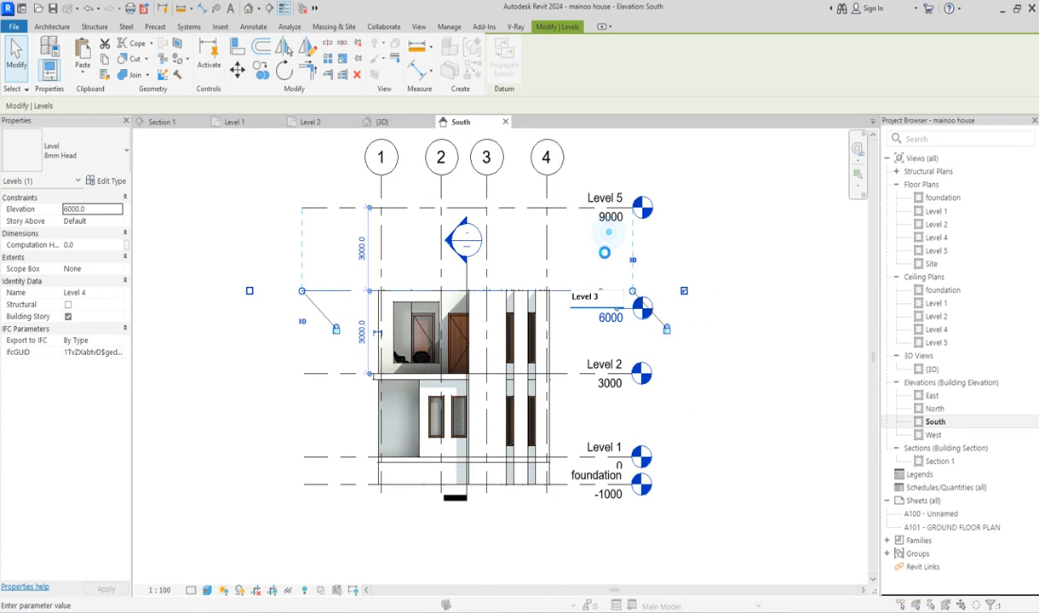
left_click(562, 315)
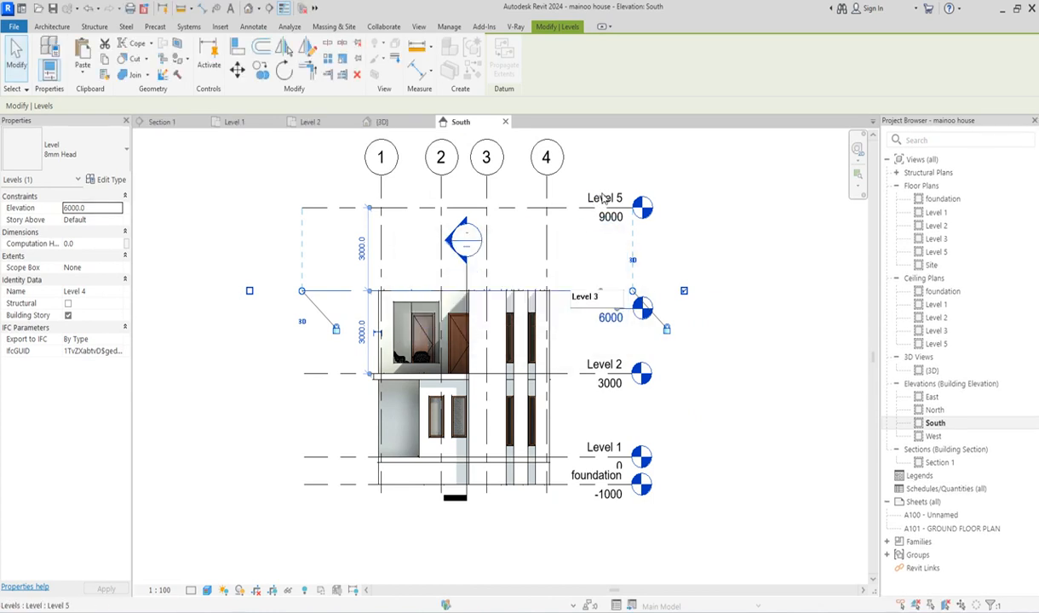
Rename the 9000 level as Level 4, together with its corresponding views
left_click(615, 194)
left_click(609, 198)
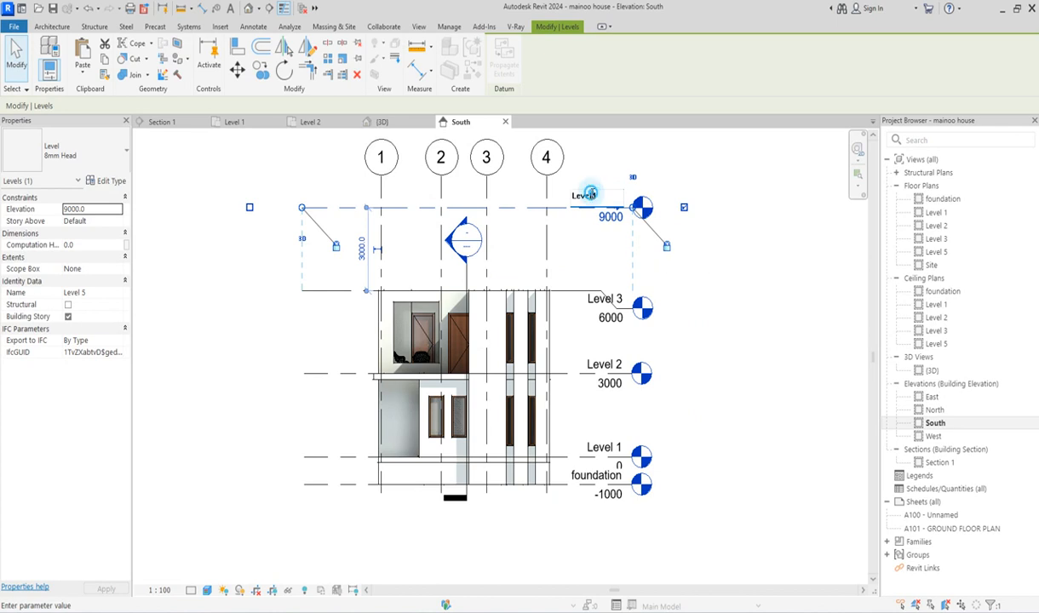
type("Level 4")
key("Return")
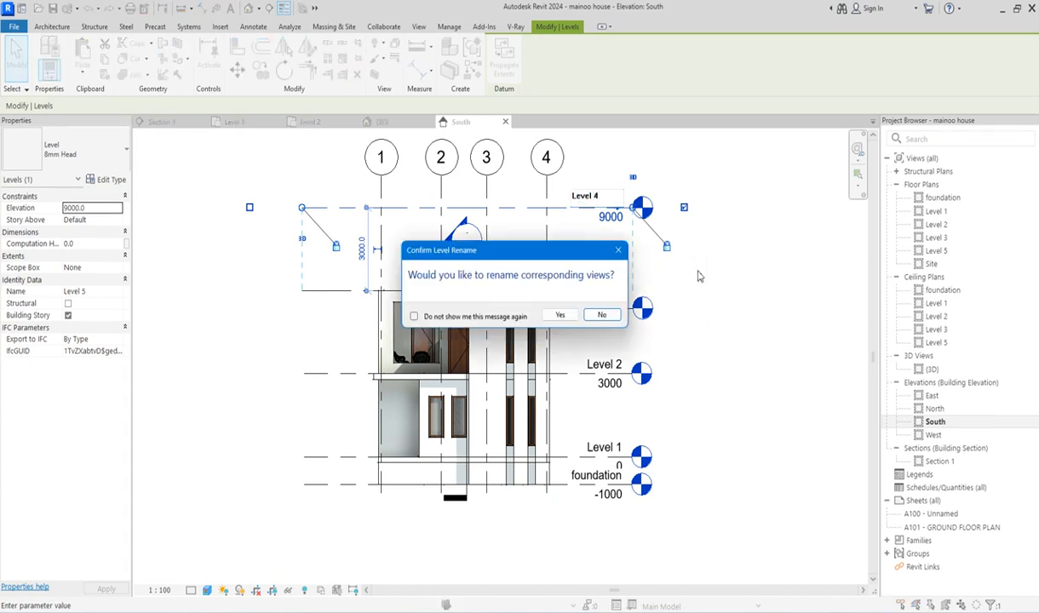
left_click(560, 316)
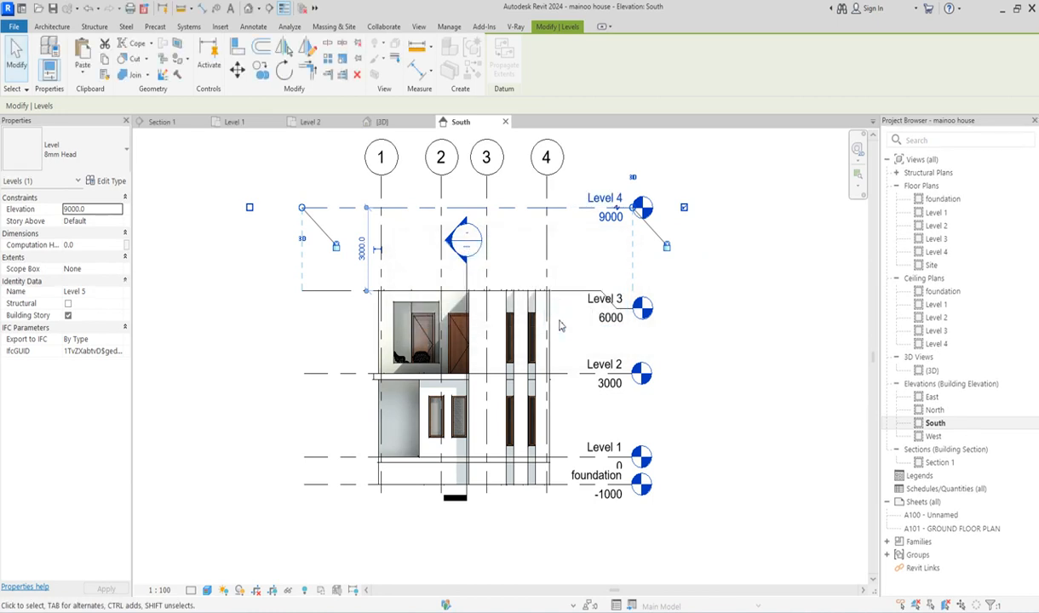
left_click(754, 283)
Delete the Section 1 marker from the South elevation along with its section view
scroll(434, 274, "up", 2)
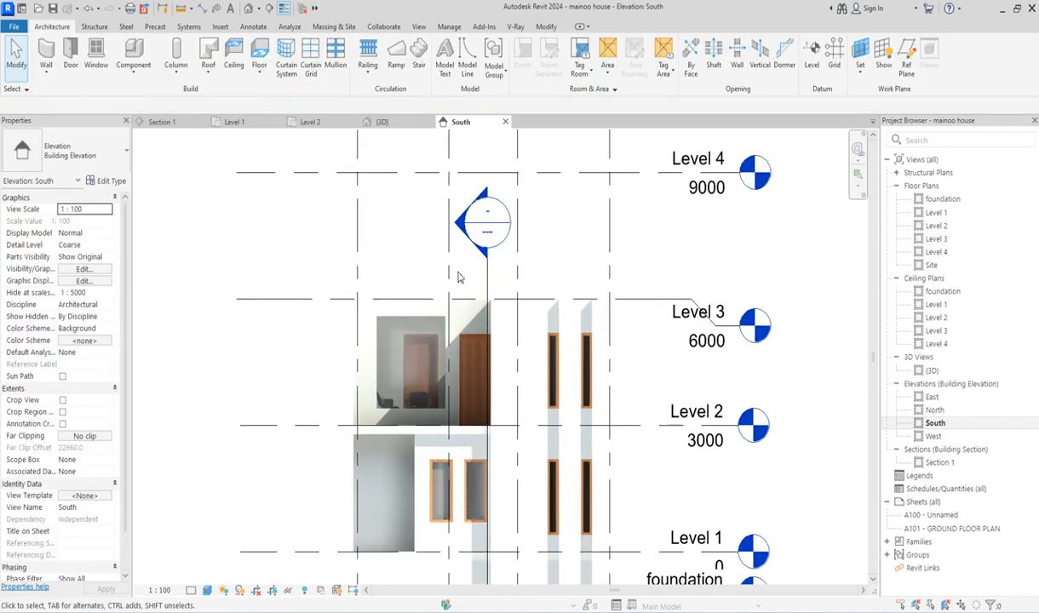
left_click(489, 280)
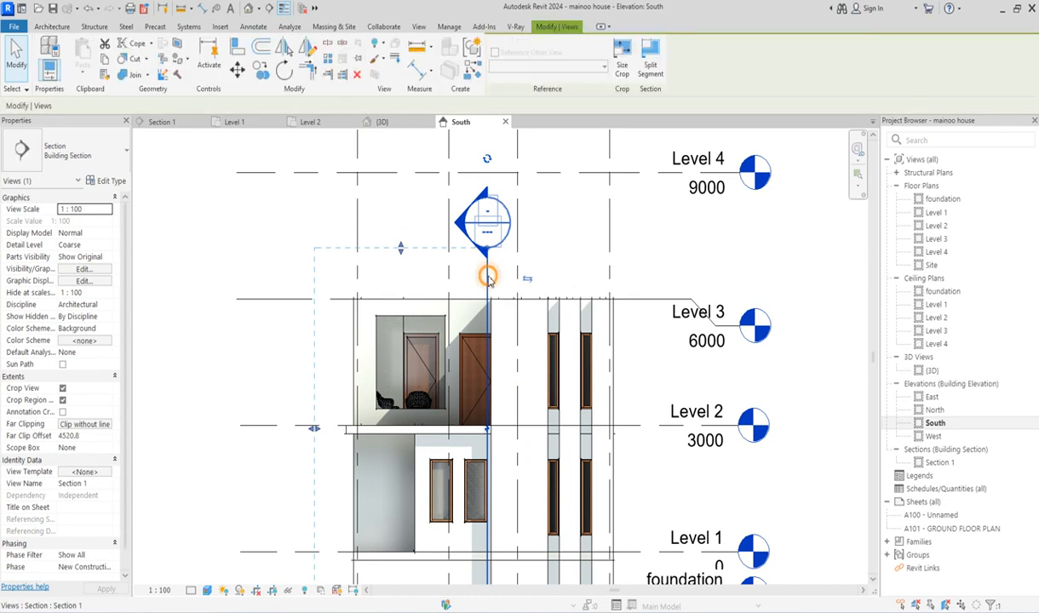
right_click(488, 275)
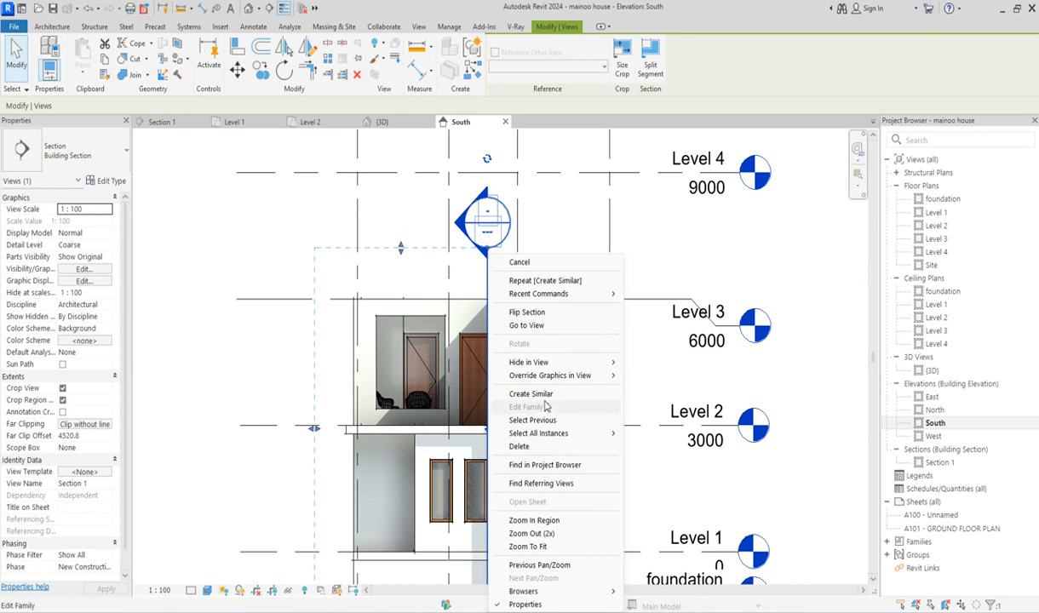
left_click(521, 447)
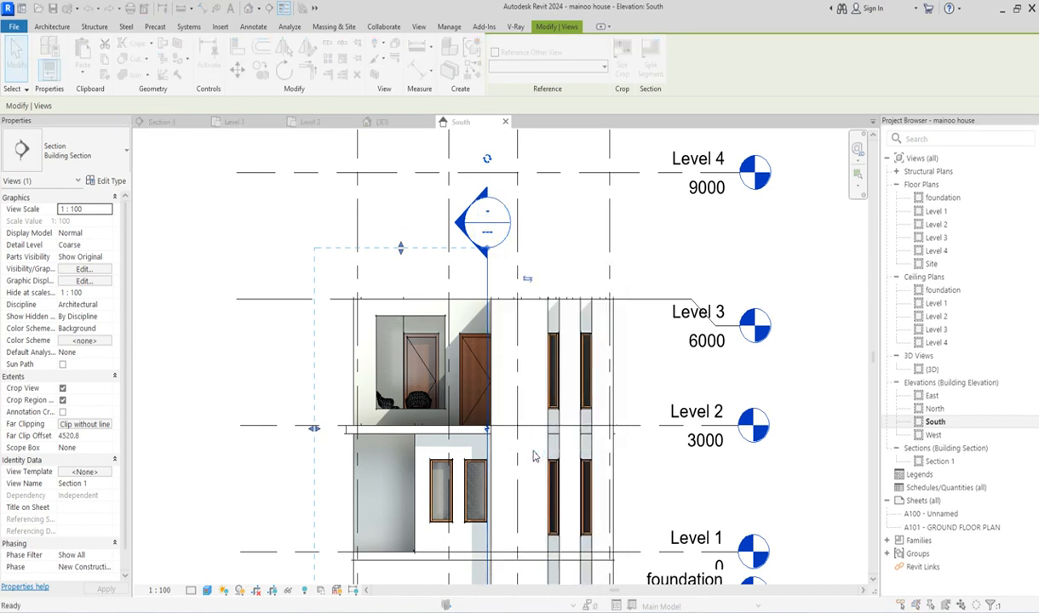
left_click(566, 355)
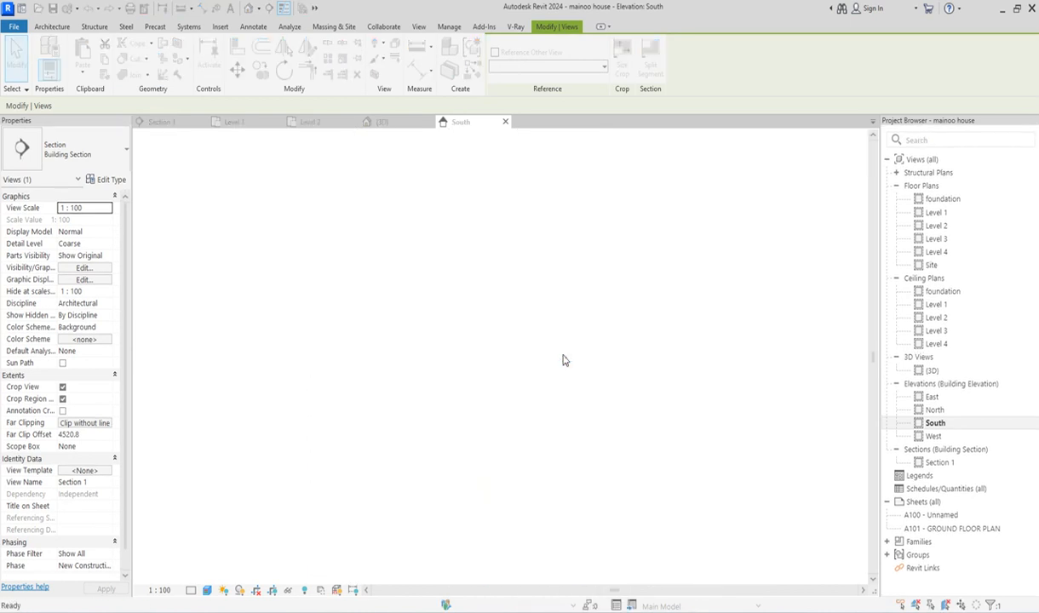
Open the Level 3 floor plan and set its underlay base level to Level 2
double_click(937, 213)
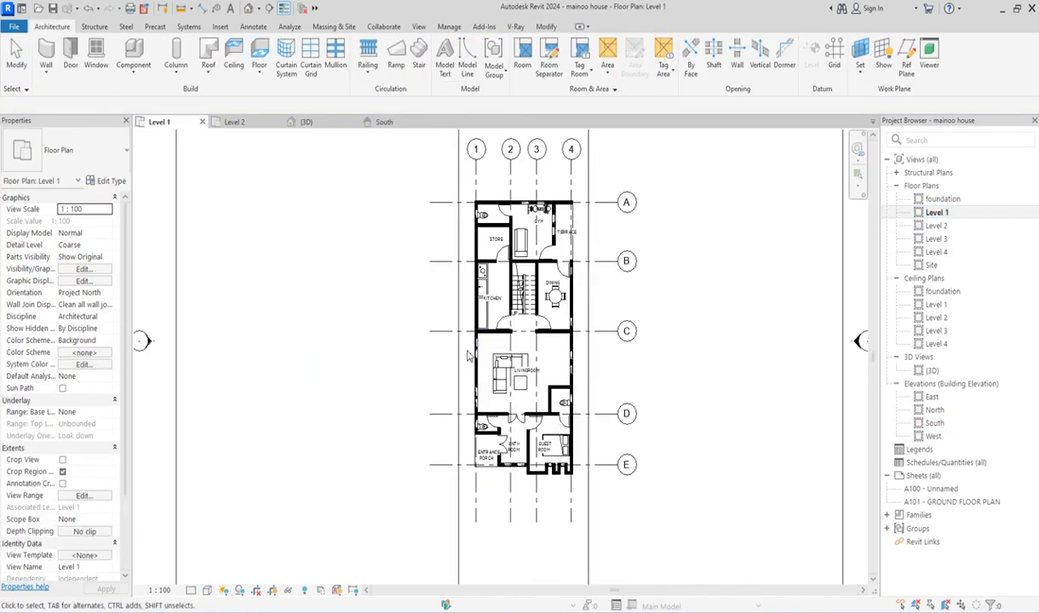
left_click(935, 240)
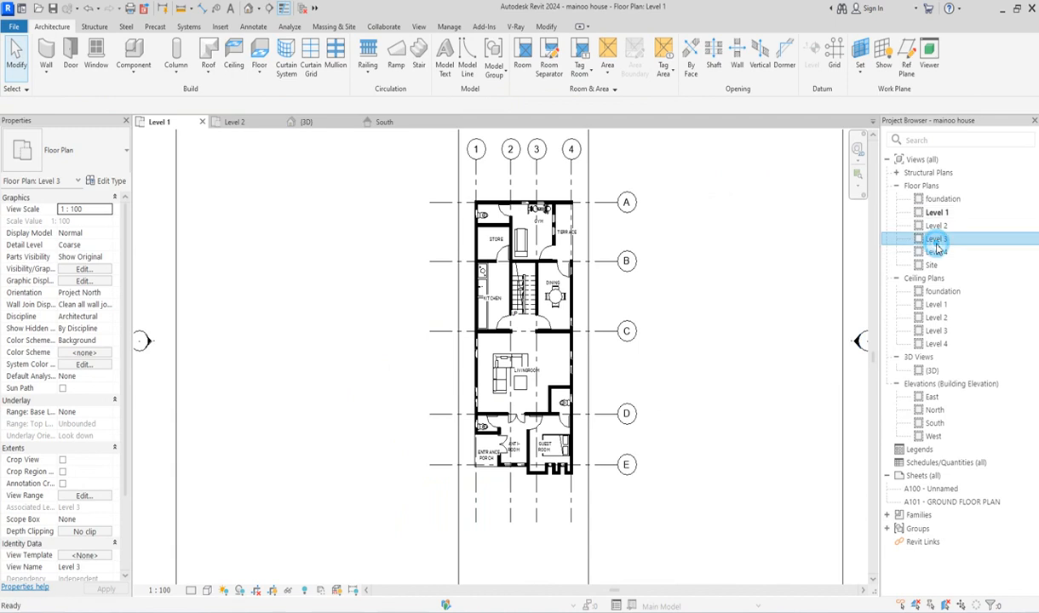
double_click(936, 240)
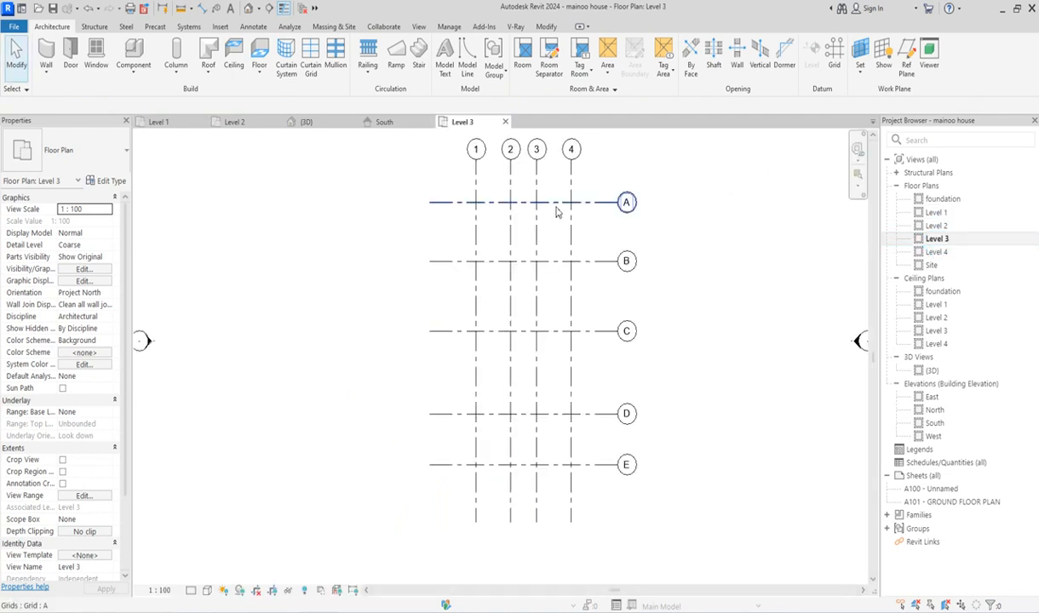
left_click(107, 414)
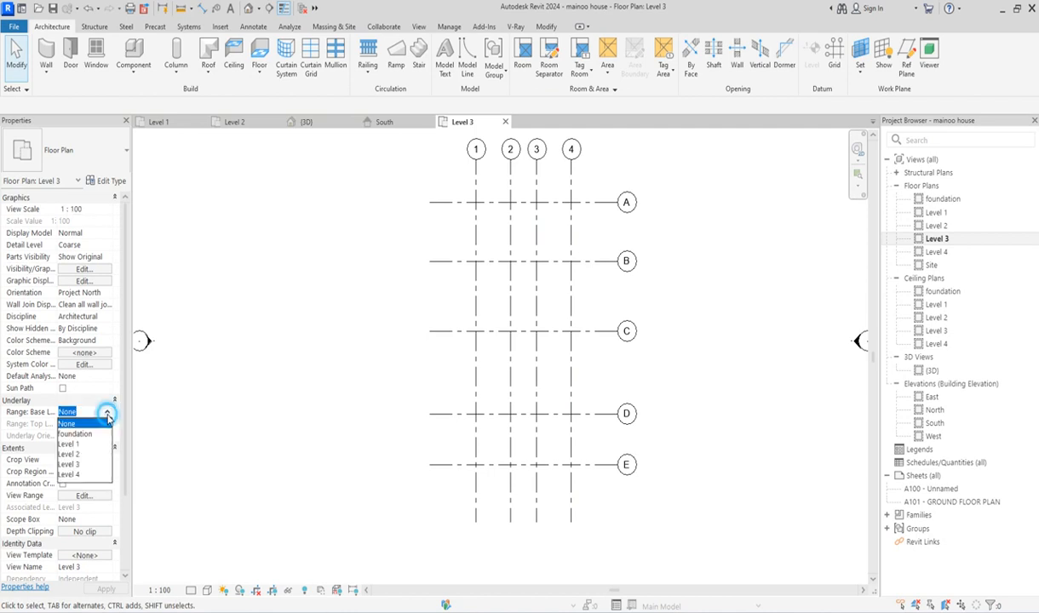
left_click(75, 455)
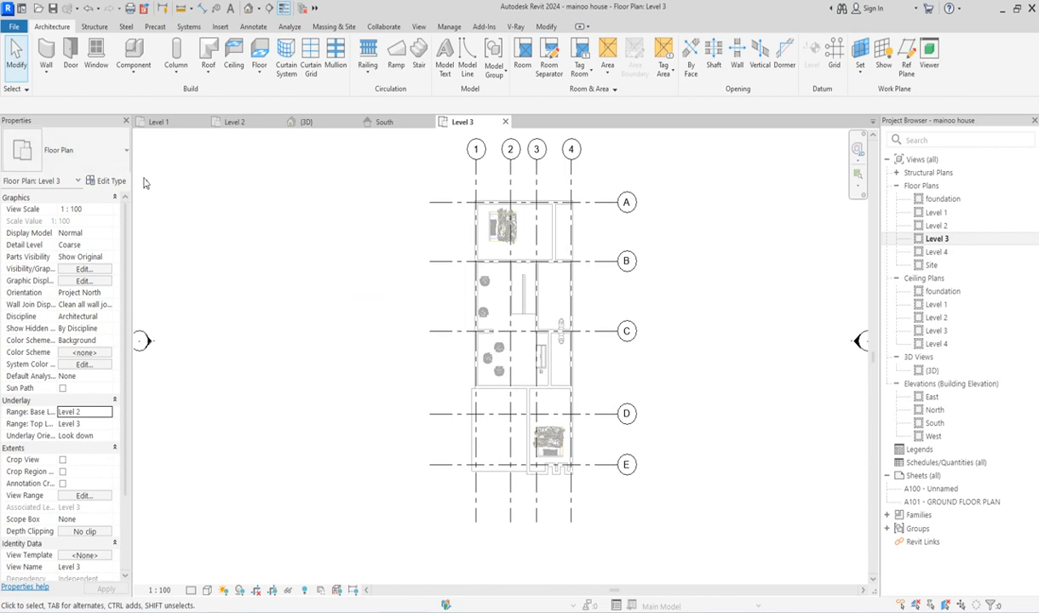
Start a roof by footprint and sketch a rectangular boundary from 1000 mm beyond grid A to the floor corner at grids 4 and E
left_click(212, 76)
left_click(230, 99)
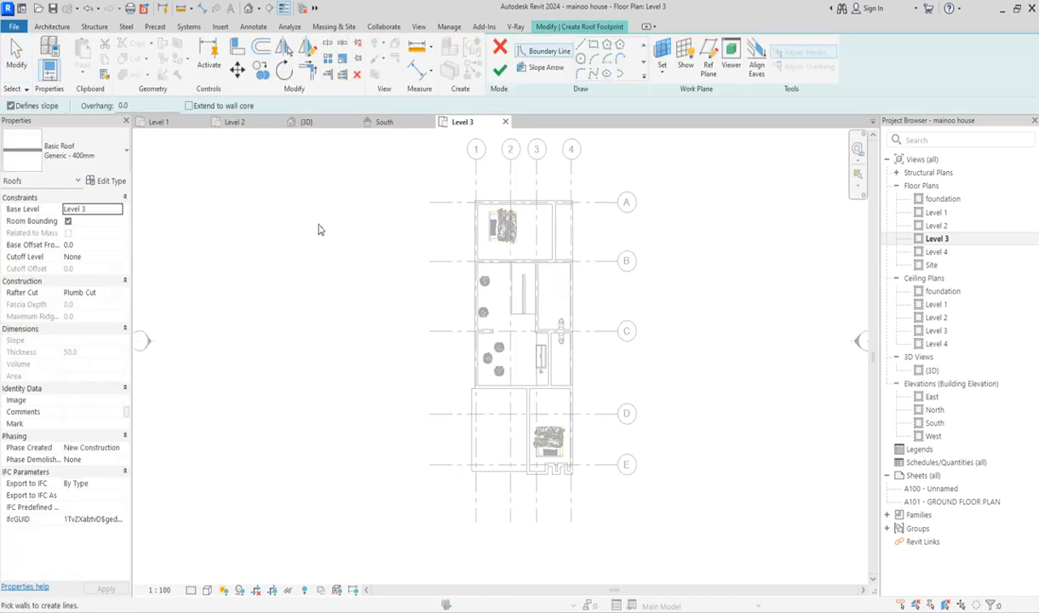
left_click(593, 45)
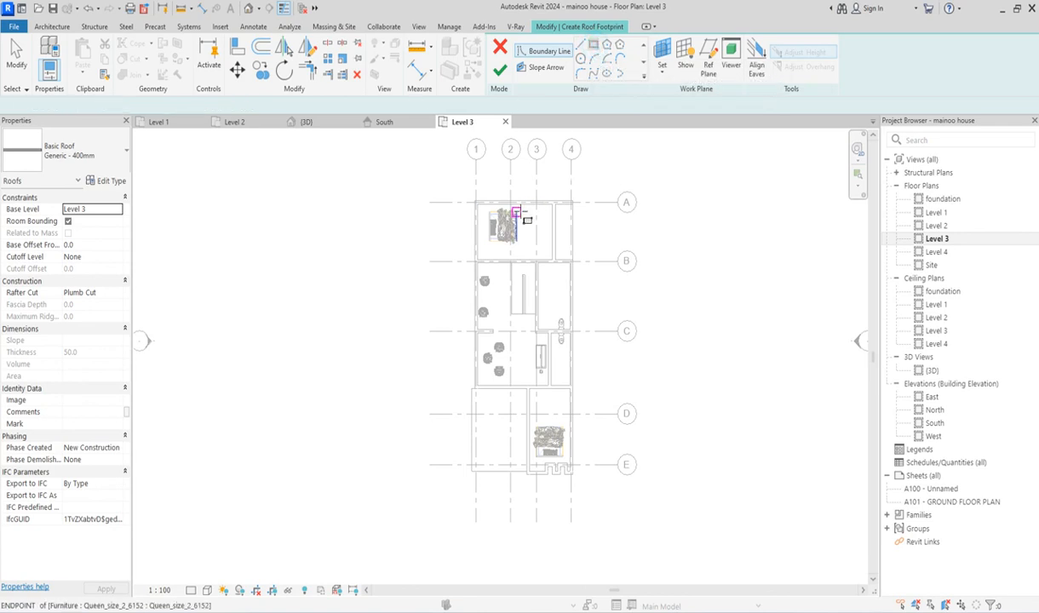
scroll(474, 204, "up", 4)
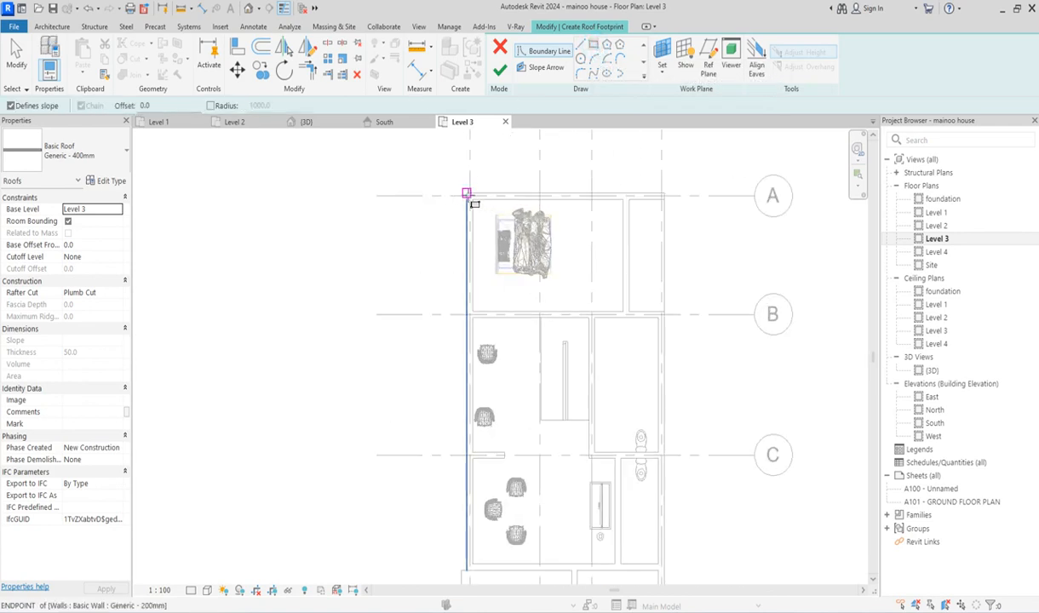
scroll(467, 194, "up", 2)
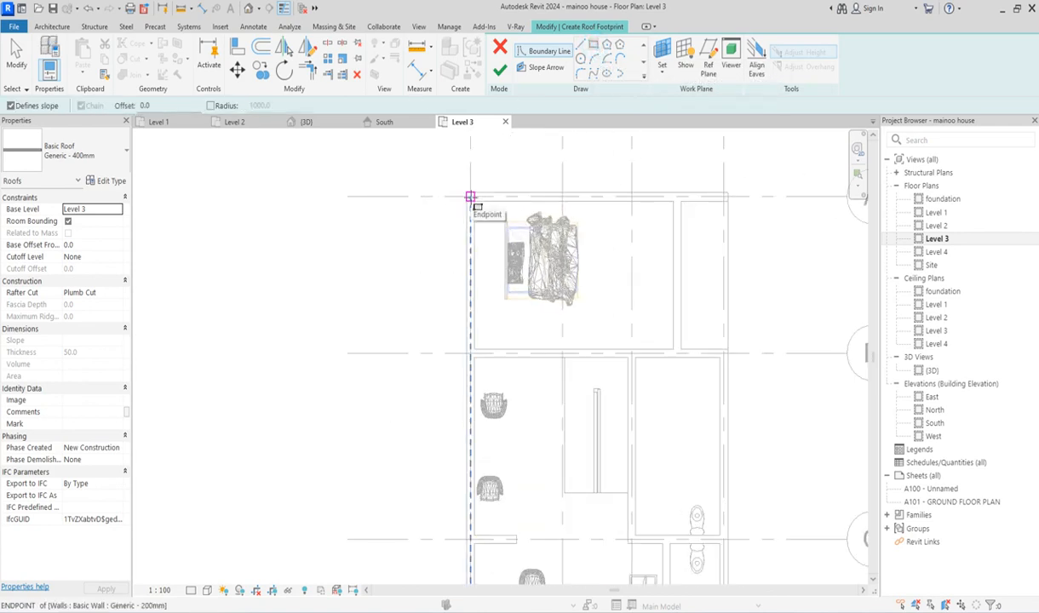
scroll(470, 196, "up", 1)
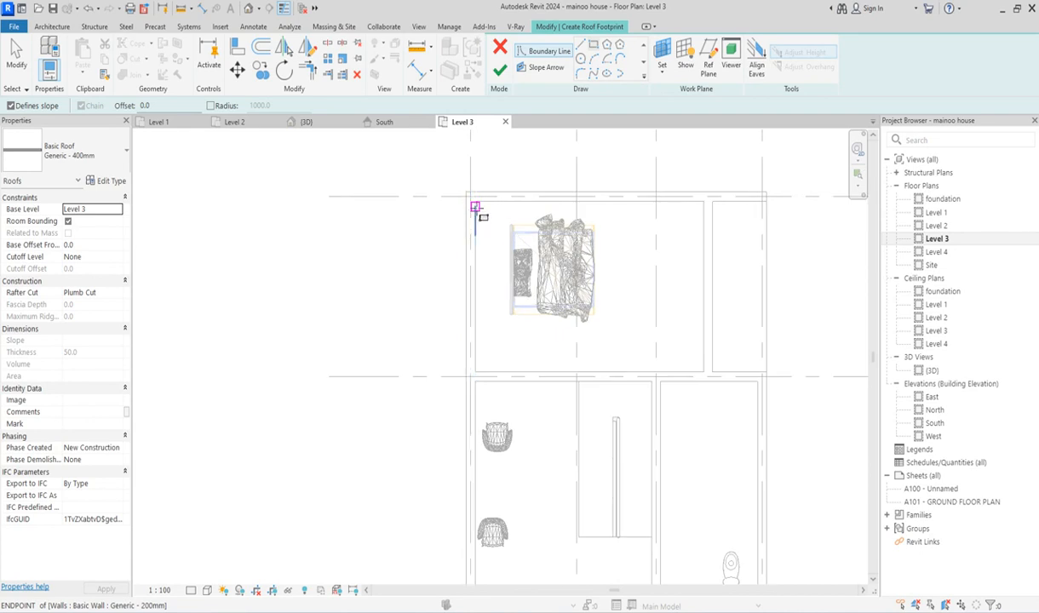
scroll(471, 198, "down", 2)
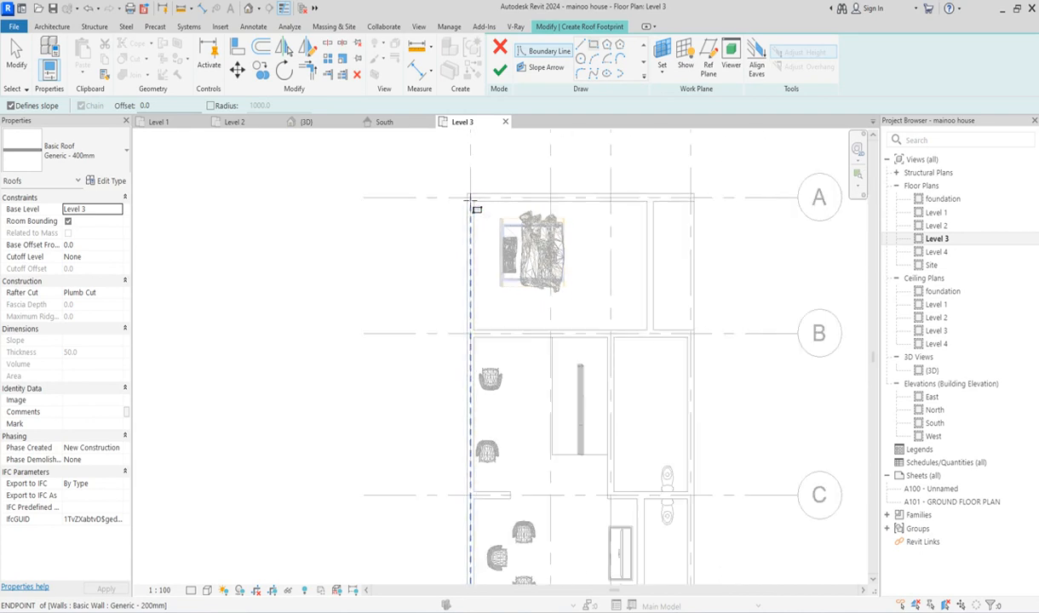
scroll(472, 222, "down", 3)
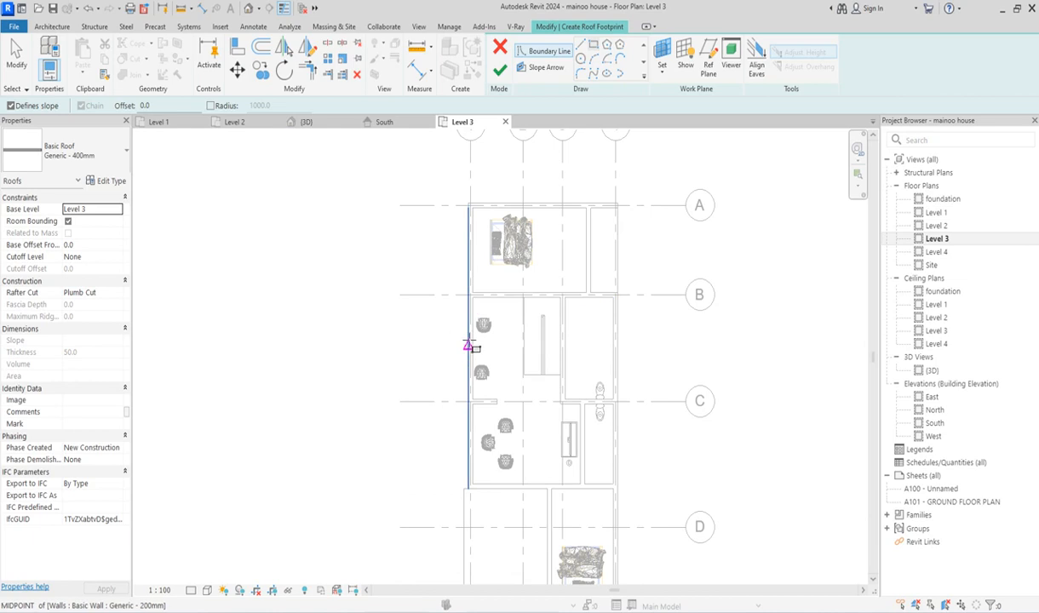
scroll(471, 343, "up", 1)
scroll(477, 242, "down", 1)
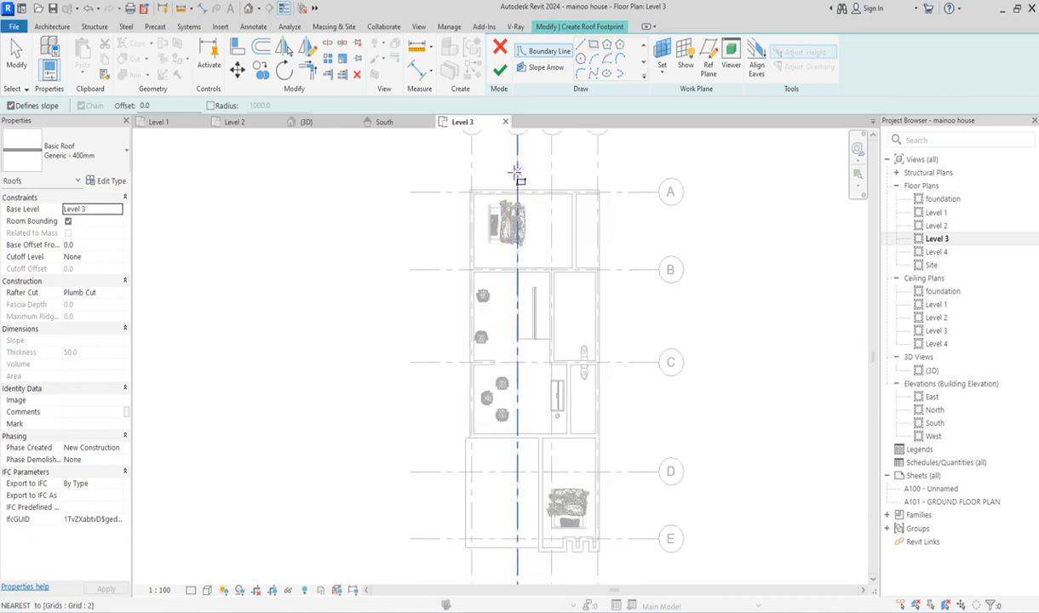
scroll(511, 226, "up", 1)
scroll(461, 216, "up", 1)
scroll(462, 195, "up", 3)
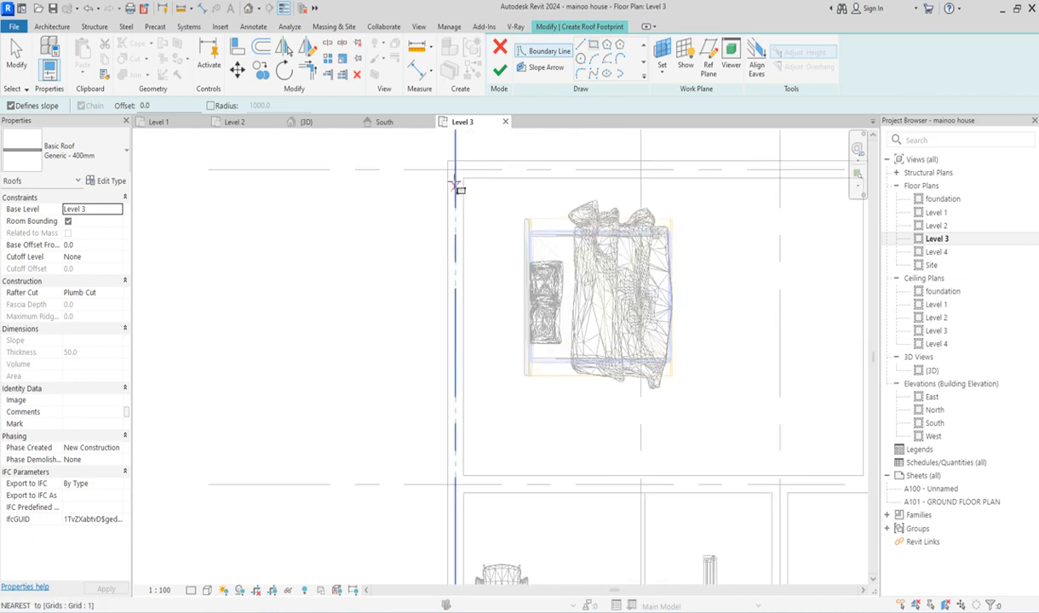
left_click(449, 139)
scroll(475, 192, "down", 4)
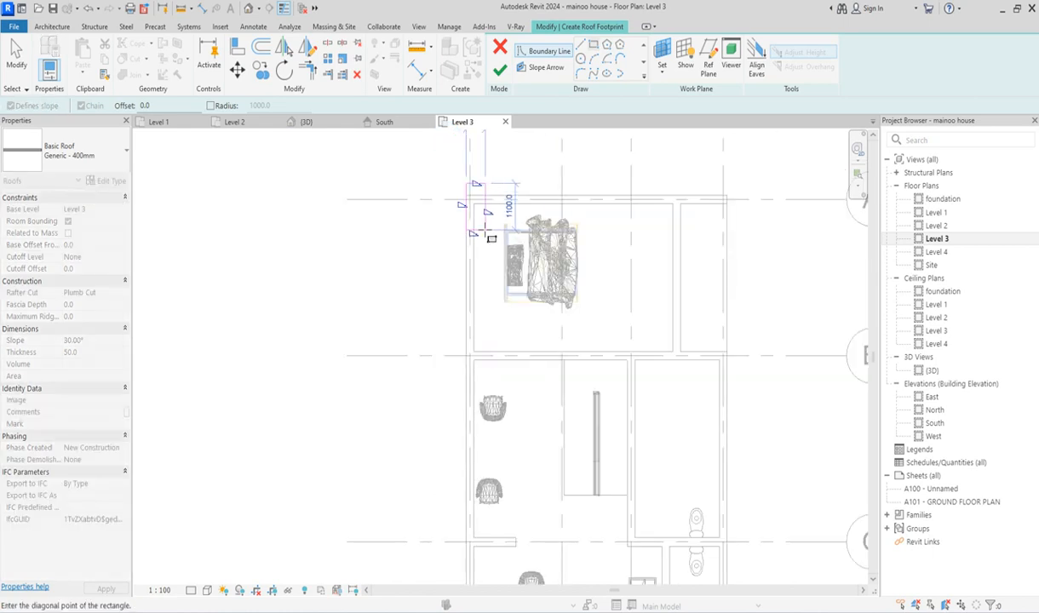
scroll(522, 420, "up", 5)
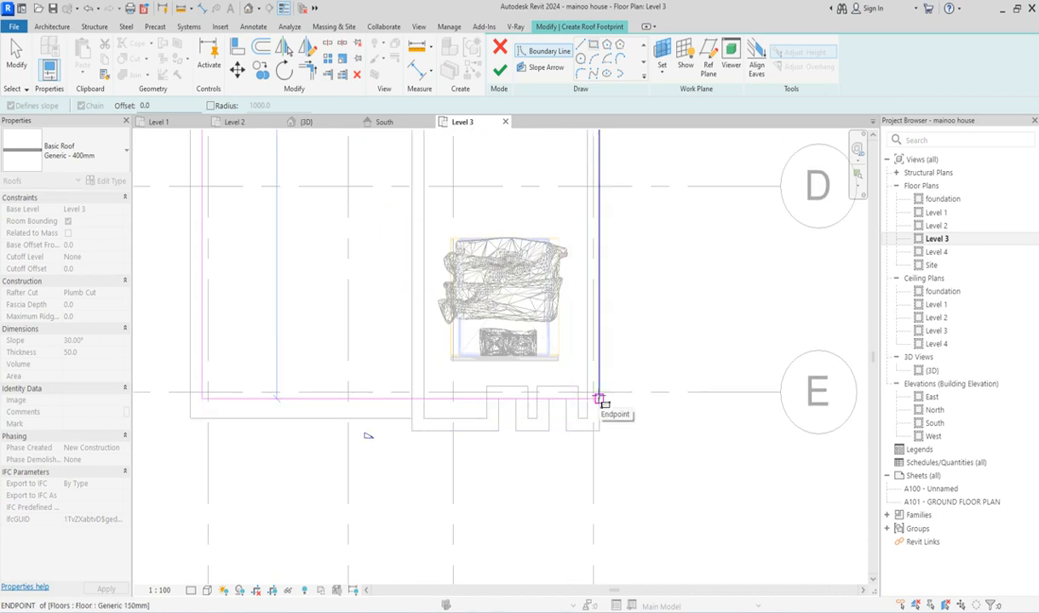
left_click(599, 399)
scroll(597, 451, "down", 3)
Align the roof footprint's long boundary line along grid 4 with the inner face of the outer wall
left_click(236, 44)
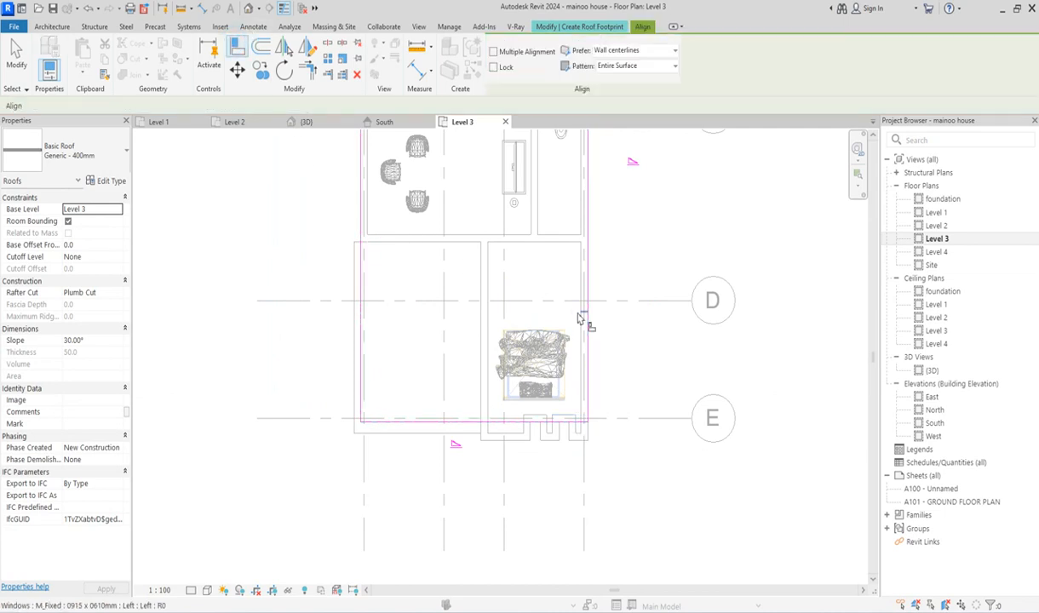
scroll(587, 345, "up", 5)
left_click(585, 344)
left_click(594, 345)
scroll(632, 358, "down", 1)
scroll(630, 351, "down", 3)
scroll(456, 341, "down", 3)
scroll(384, 368, "down", 2)
Align the roof footprint's long boundary line along grid 1 with the inner face of the outer wall and leave the Align command
scroll(348, 220, "up", 1)
scroll(333, 219, "up", 2)
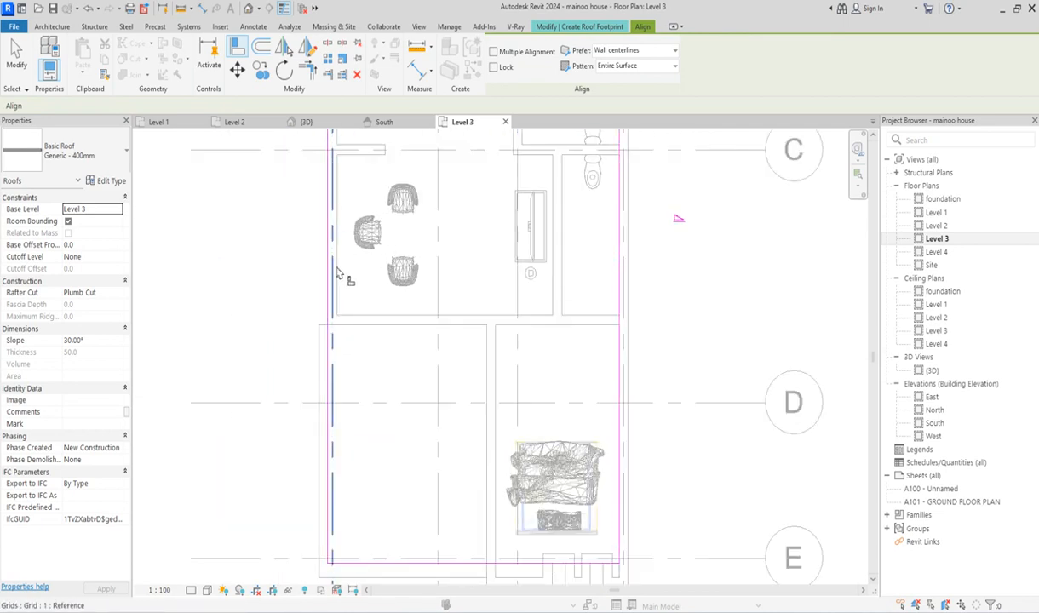
left_click(339, 273)
left_click(328, 268)
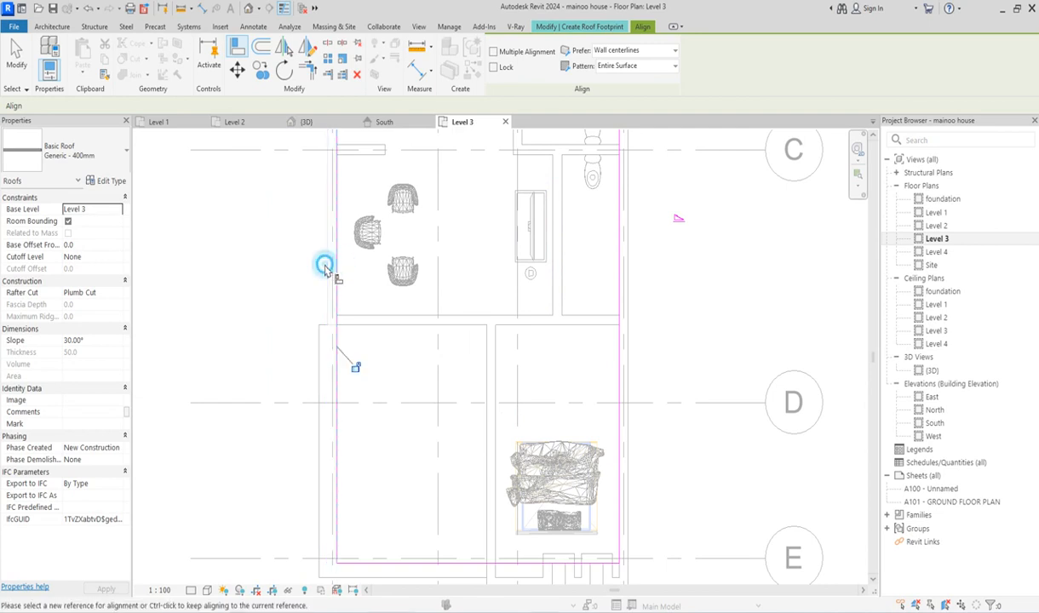
scroll(495, 396, "down", 3)
scroll(494, 401, "down", 2)
right_click(511, 211)
left_click(550, 219)
scroll(508, 224, "up", 3)
right_click(508, 220)
left_click(538, 224)
Turn off the slope definition for the two long boundary lines and the short one near grid E
left_click(519, 242)
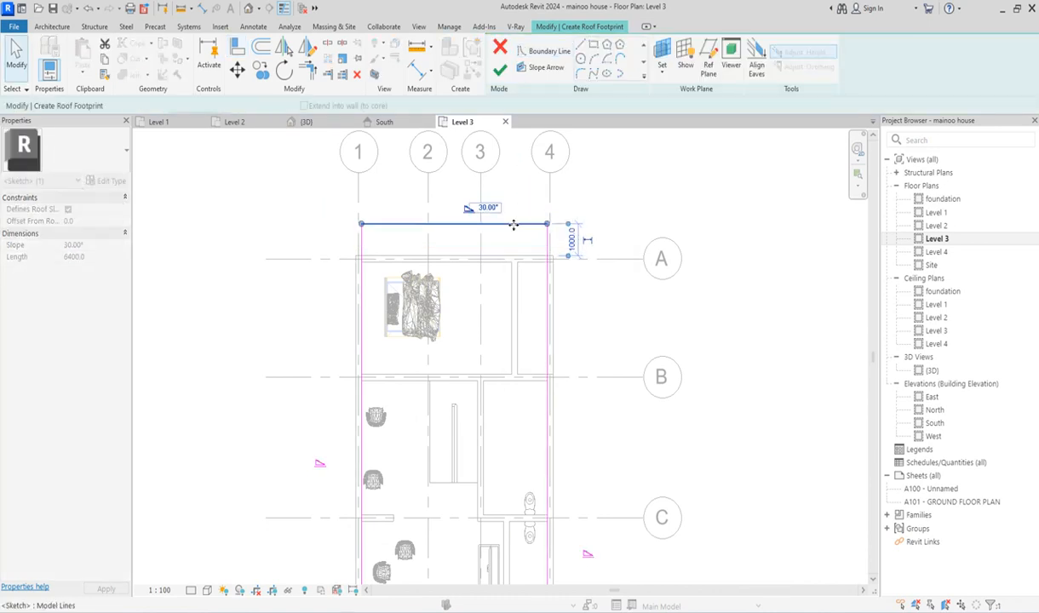
scroll(517, 232, "down", 2)
scroll(513, 296, "down", 2)
left_click_drag(605, 530, 451, 398)
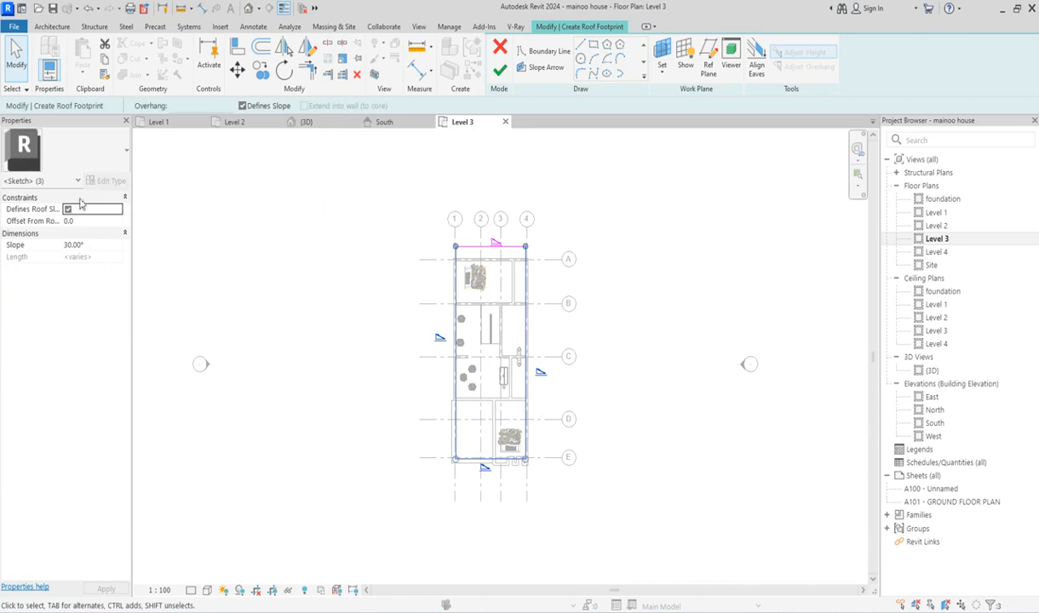
left_click(68, 209)
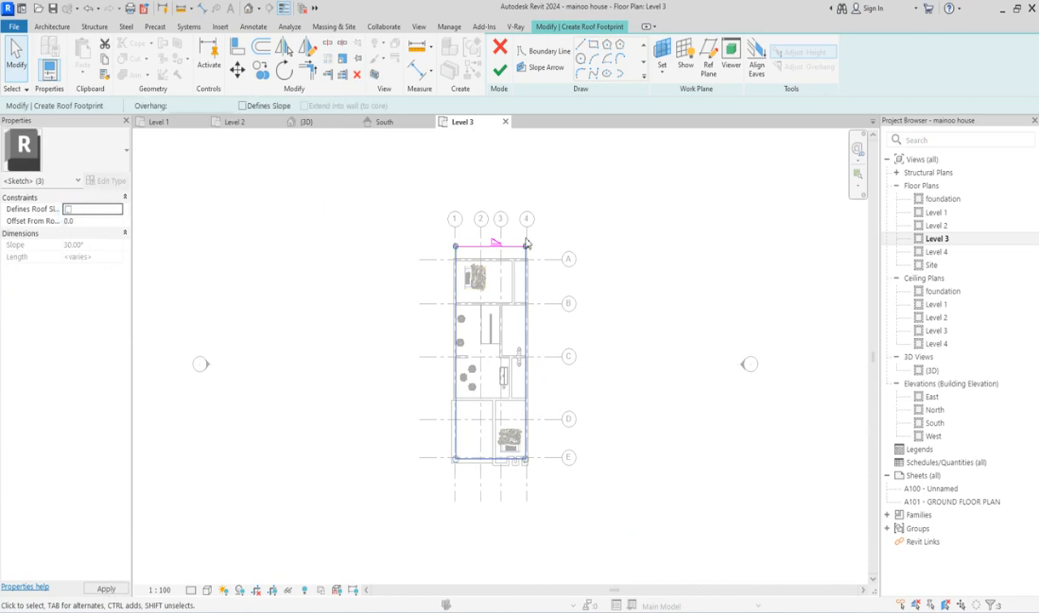
left_click(575, 229)
Set the slope of the boundary line beyond grid A to 4° and finish the roof without attaching the walls
left_click(485, 246)
left_click(514, 241)
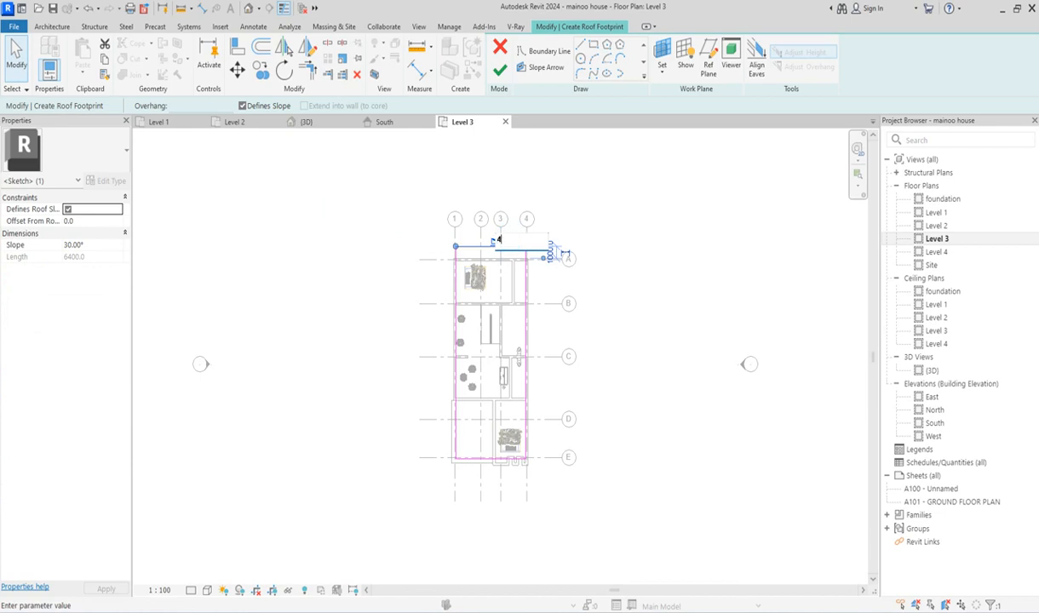
left_click(619, 225)
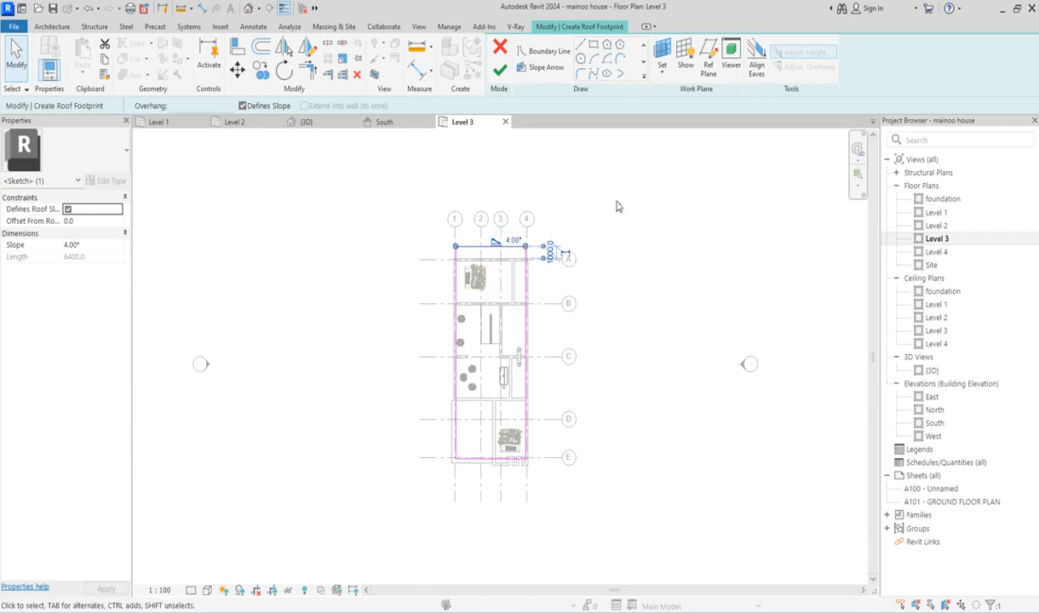
left_click(615, 200)
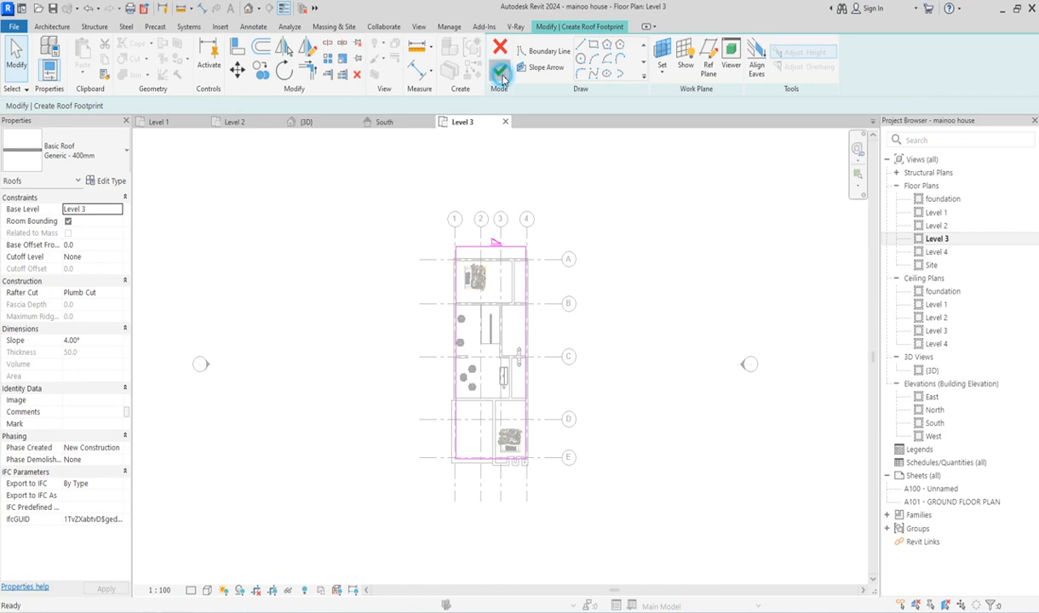
left_click(503, 79)
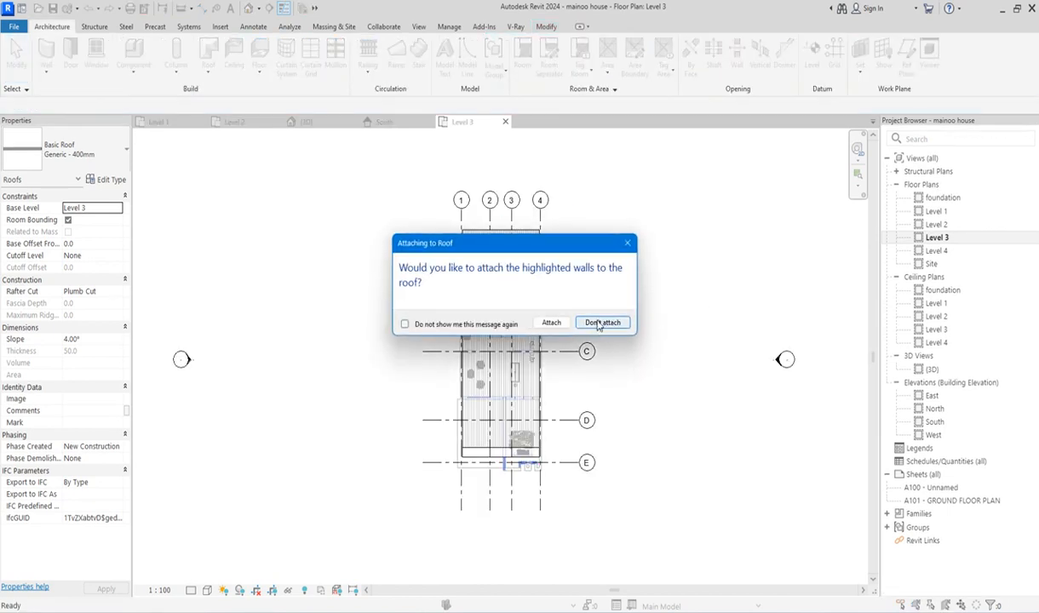
left_click(601, 323)
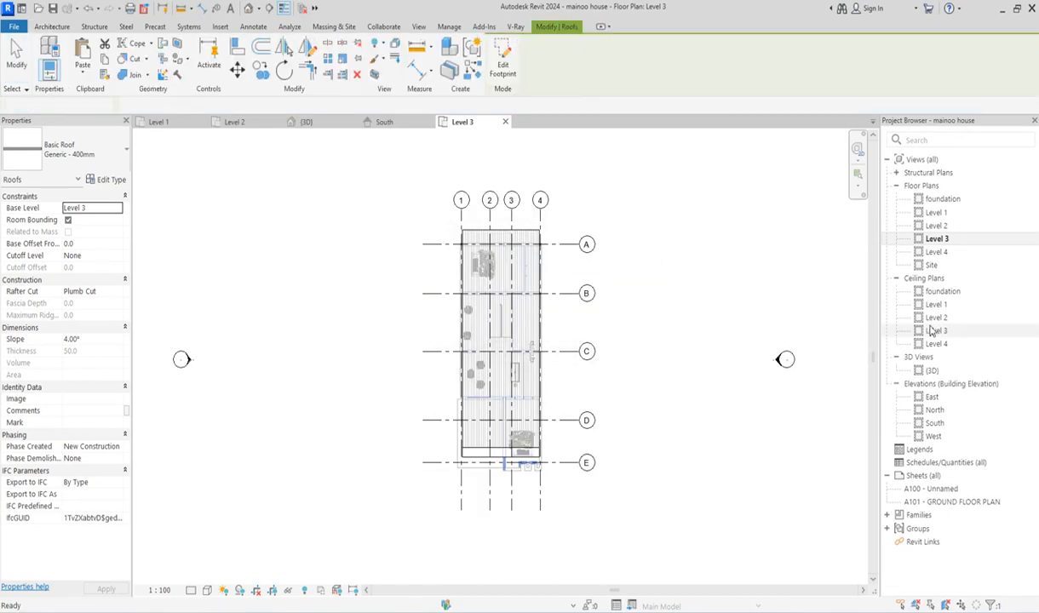
View the roof in the South elevation, then open the East elevation and turn off its view cropping
double_click(935, 423)
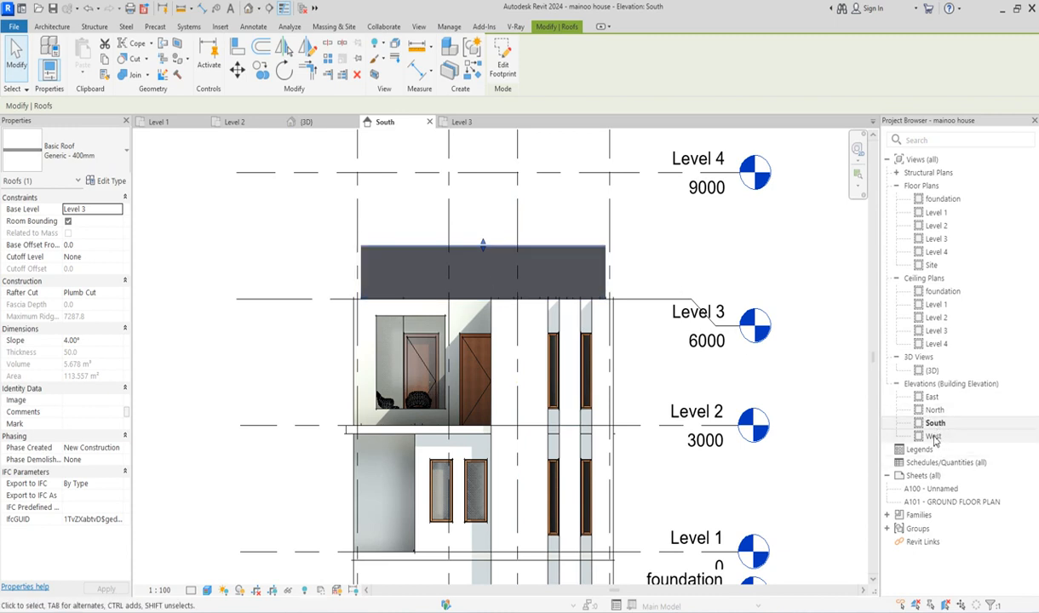
left_click(932, 399)
double_click(932, 398)
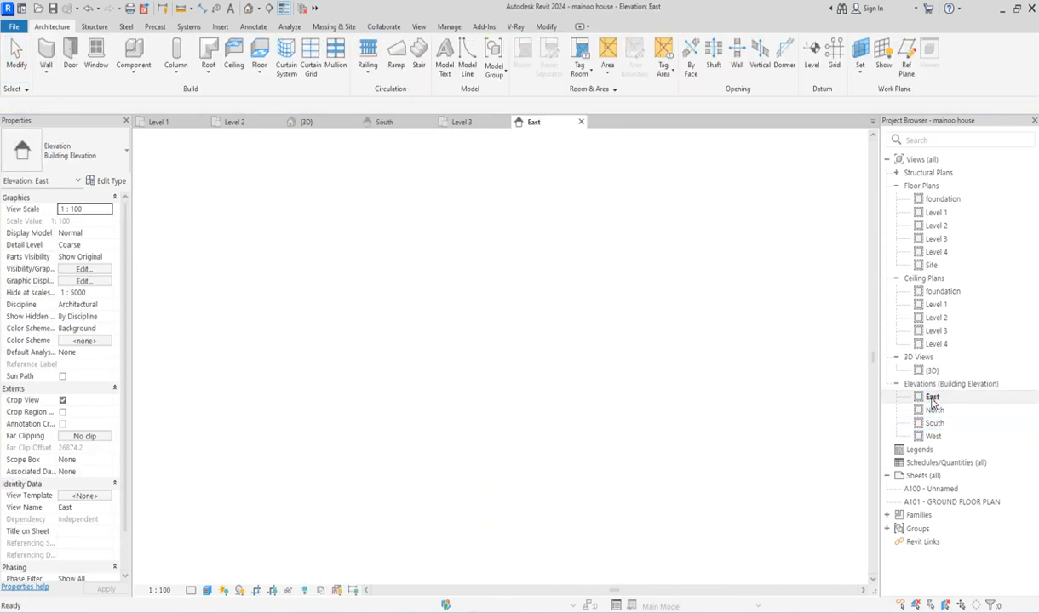
scroll(642, 343, "down", 3)
scroll(643, 344, "down", 3)
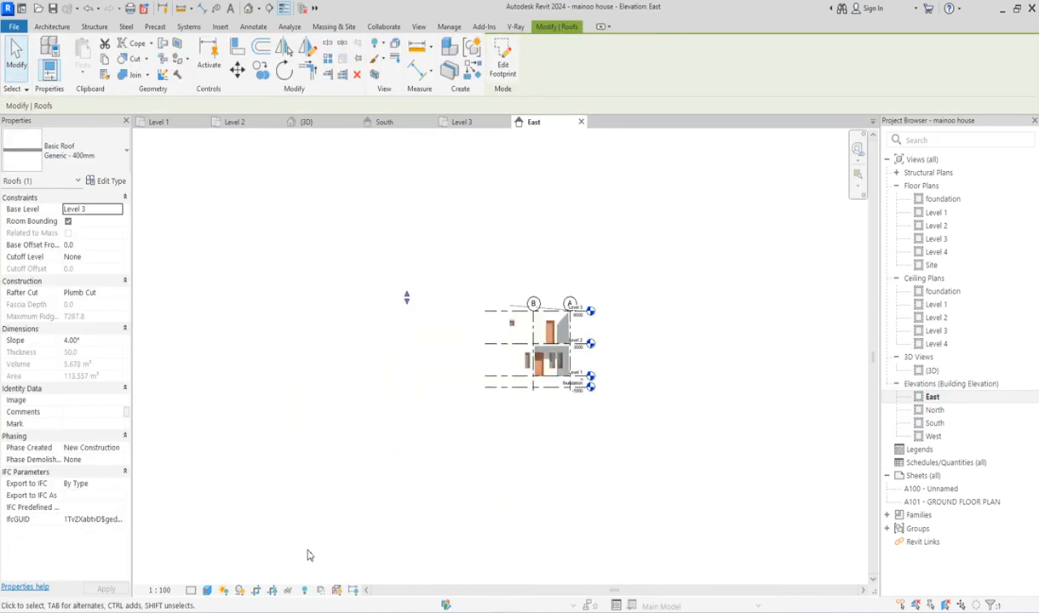
left_click(258, 591)
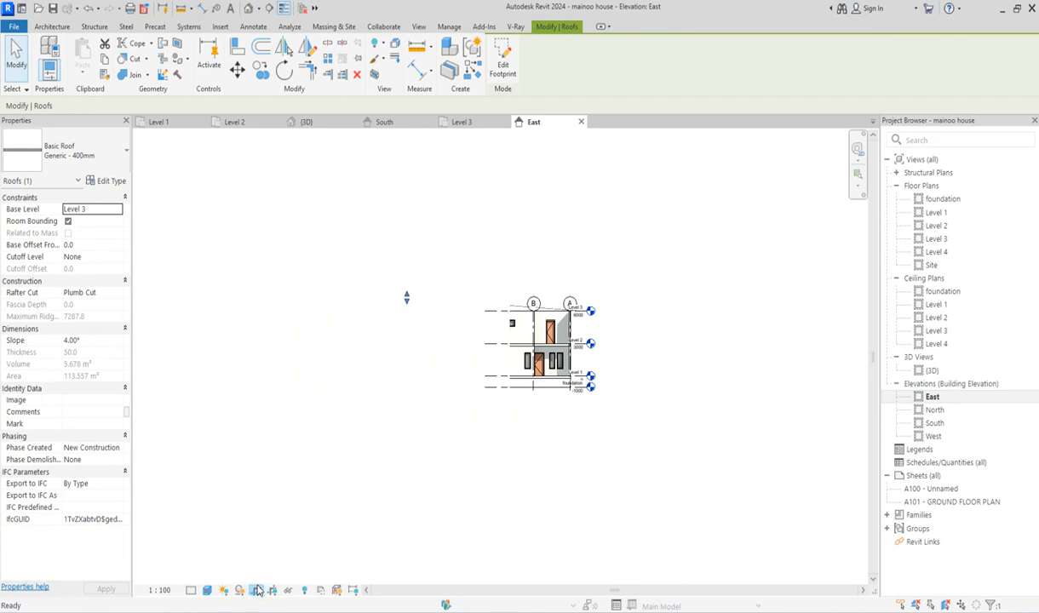
left_click(381, 399)
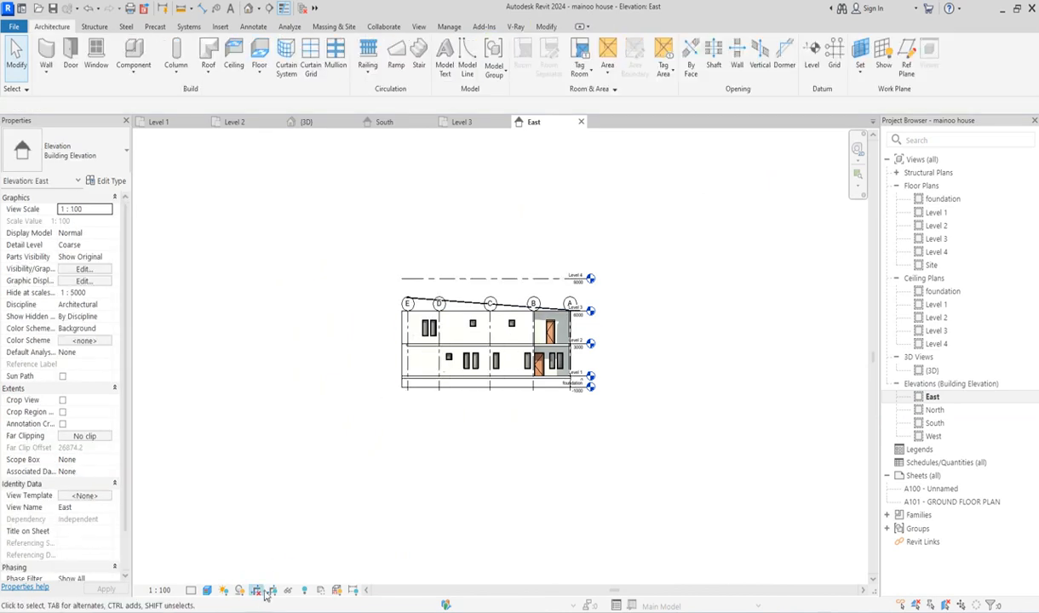
Set the slope of the roof to 3° in the East elevation
scroll(392, 297, "up", 2)
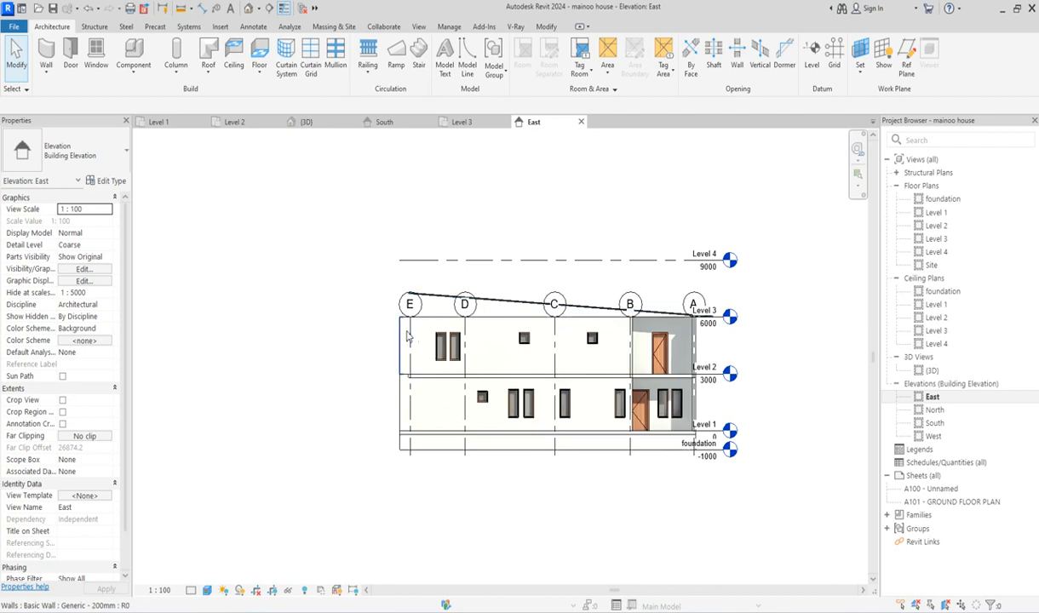
scroll(427, 294, "up", 1)
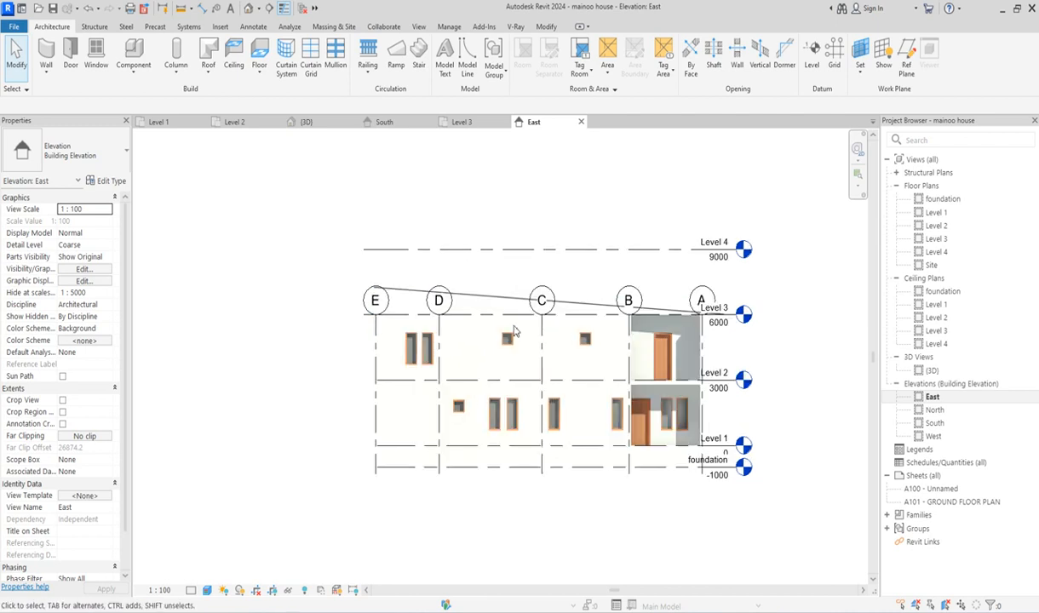
left_click(482, 296)
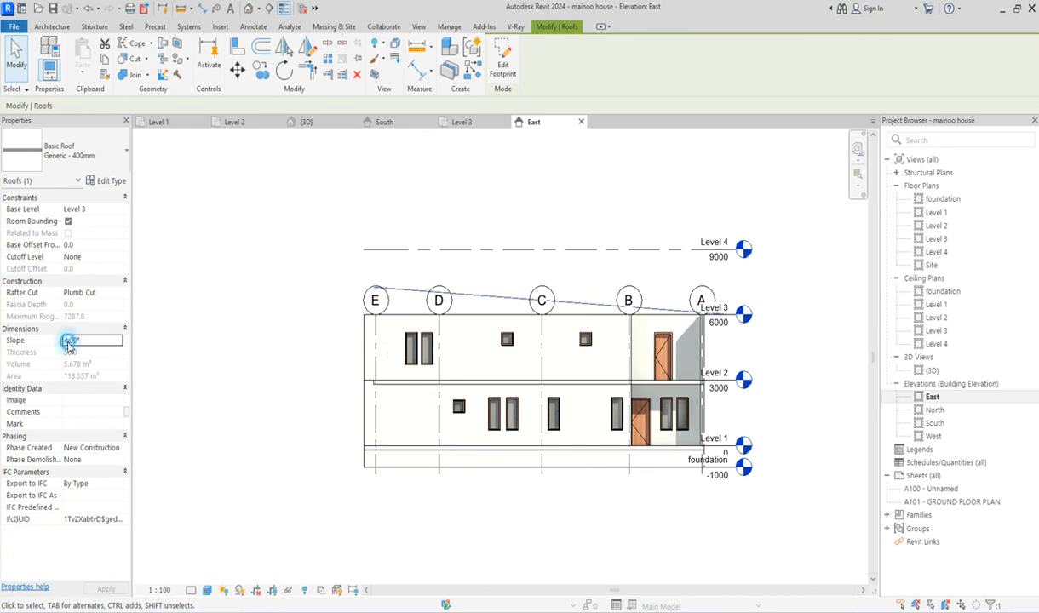
type("3")
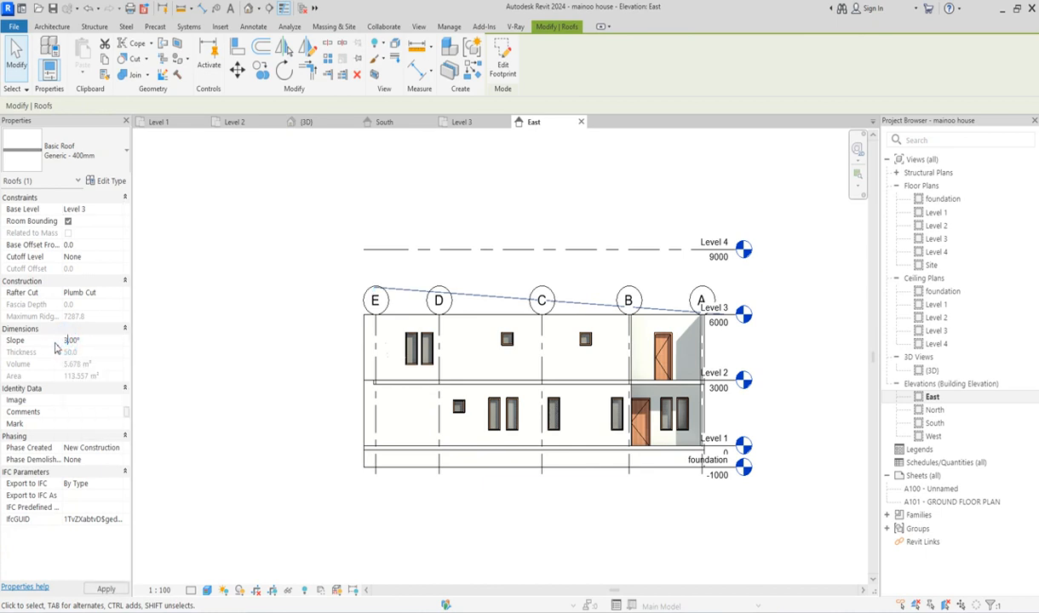
left_click(263, 414)
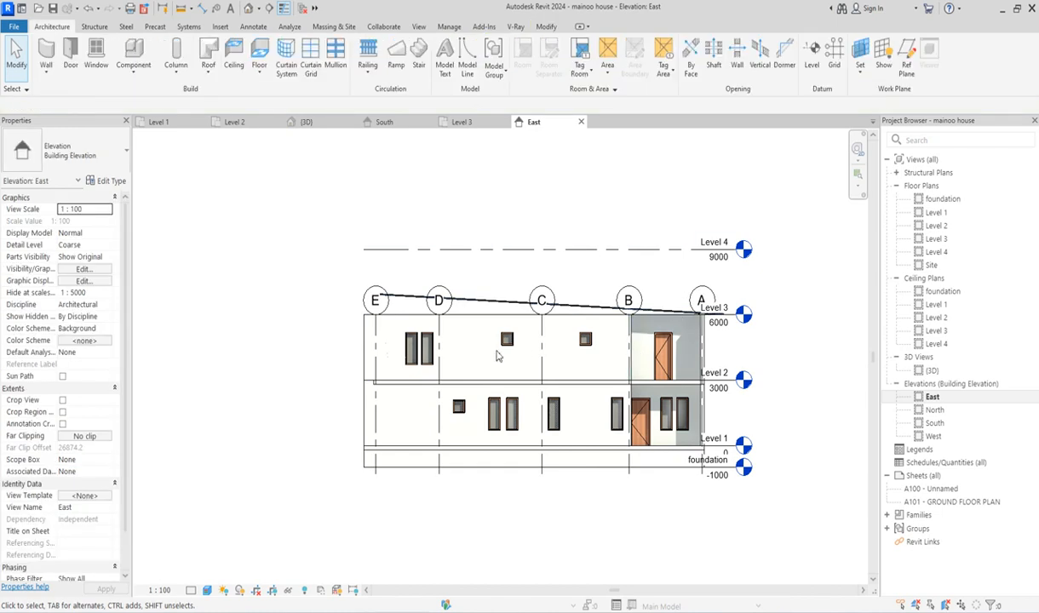
Open the Level 2 floor plan and select all instances of the Generic - 200mm wall visible in the view
scroll(494, 348, "up", 1)
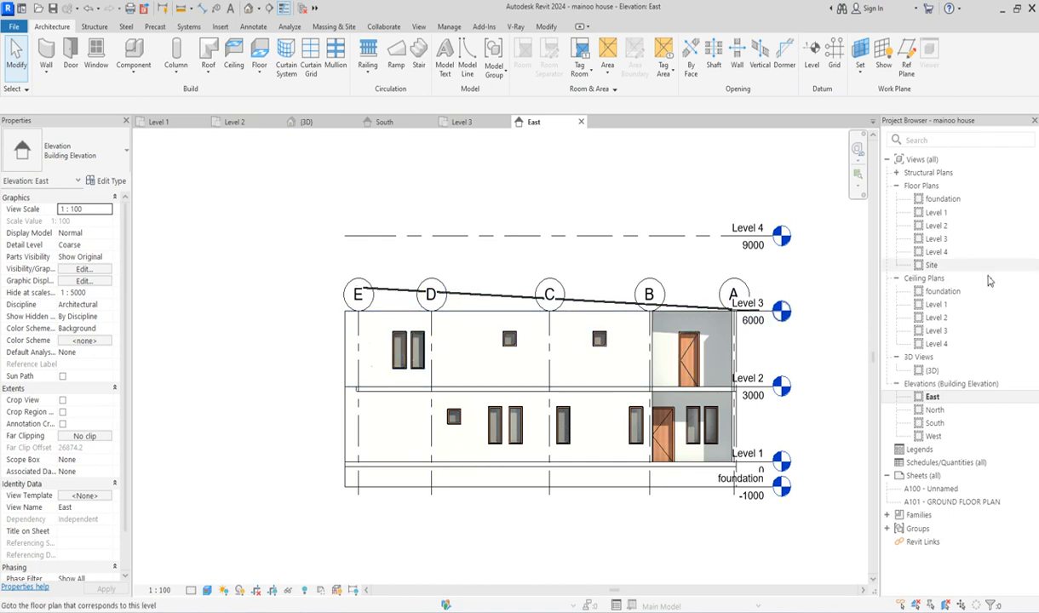
double_click(937, 239)
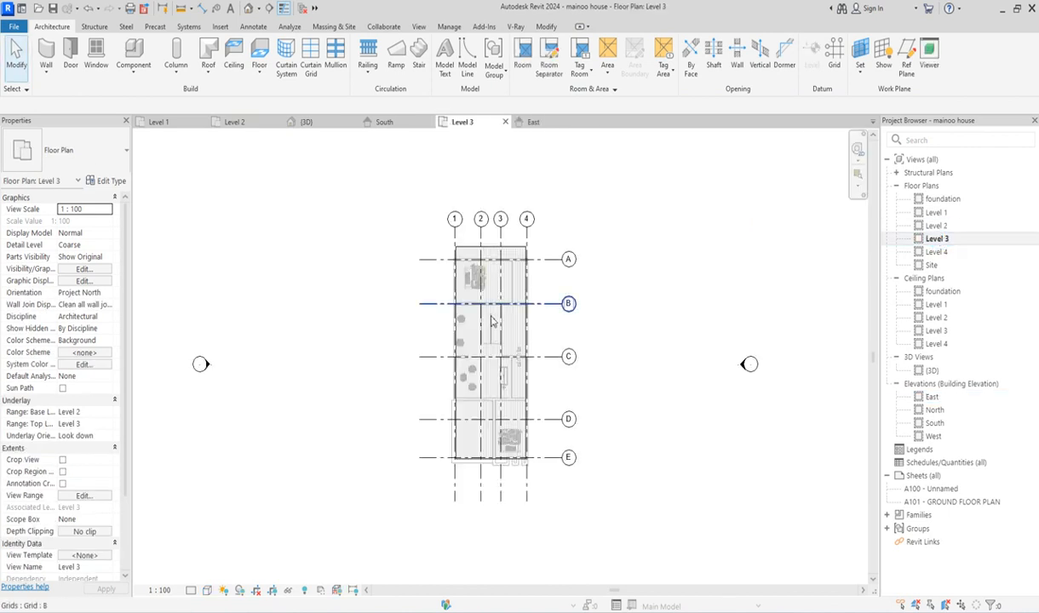
left_click(930, 226)
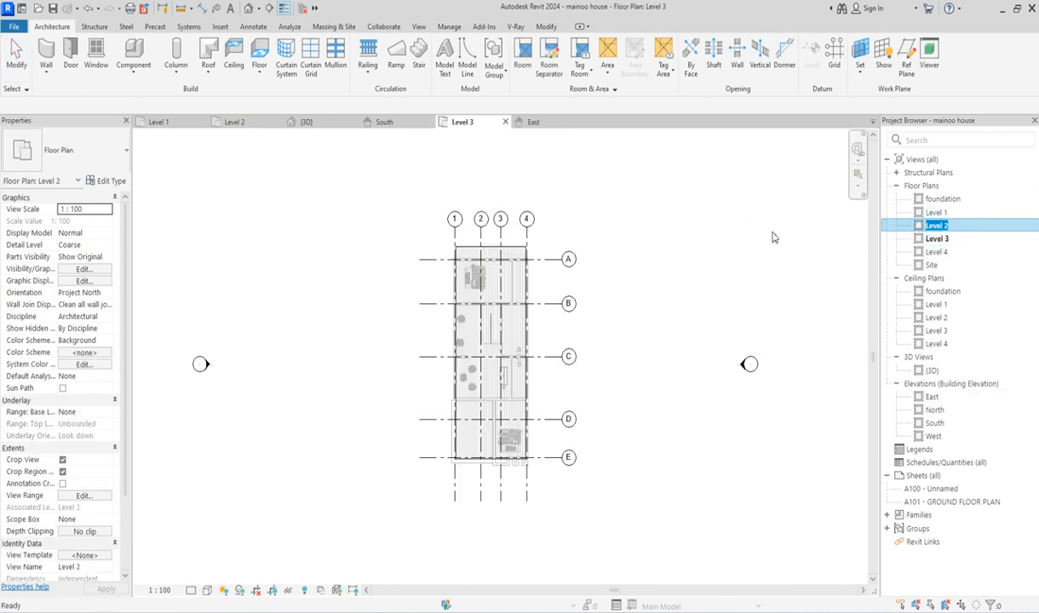
double_click(935, 226)
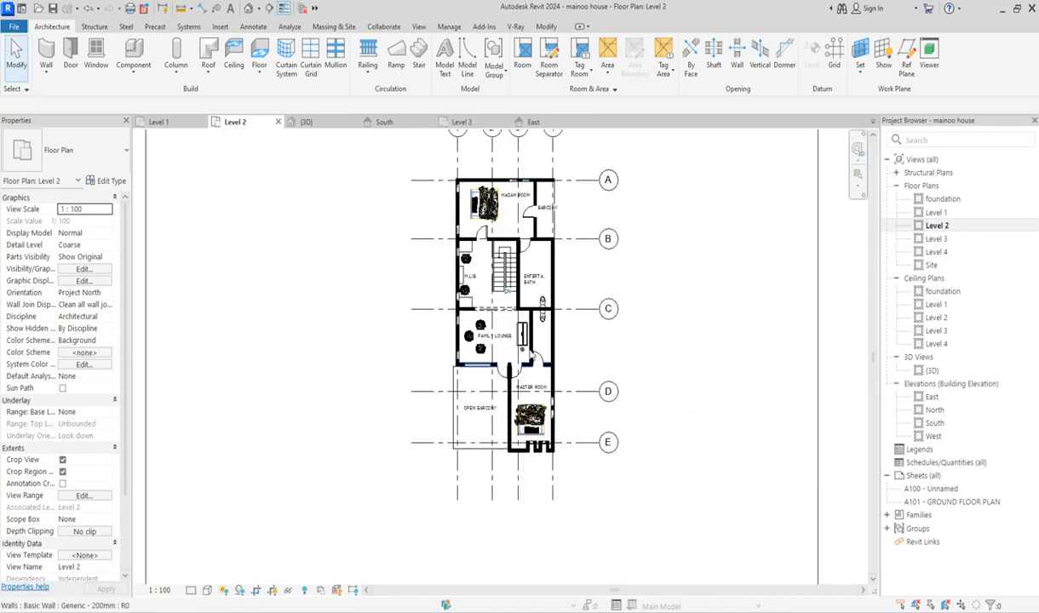
scroll(550, 335, "up", 2)
left_click(556, 303)
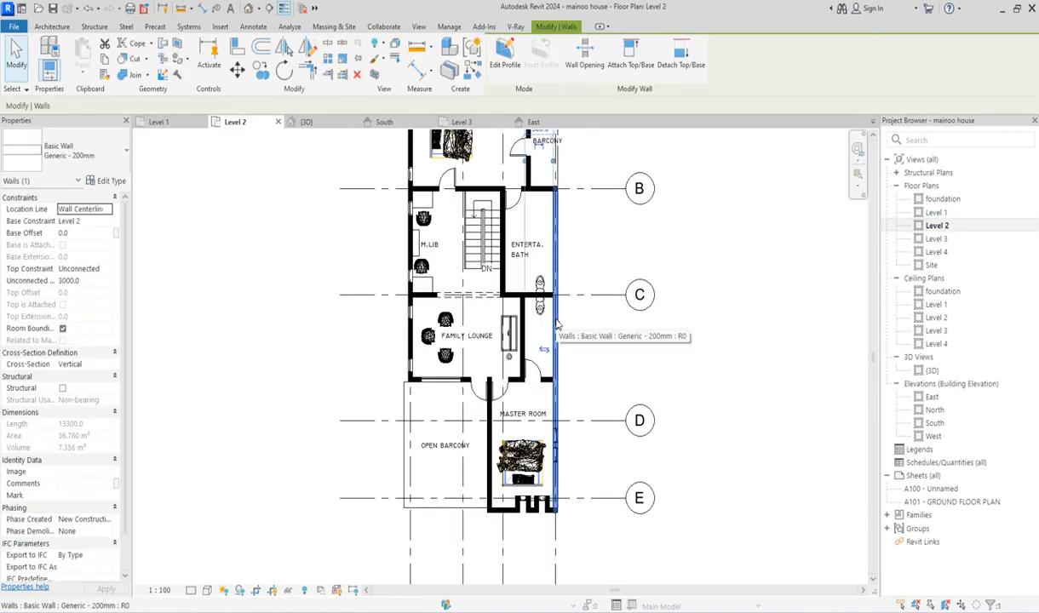
right_click(556, 314)
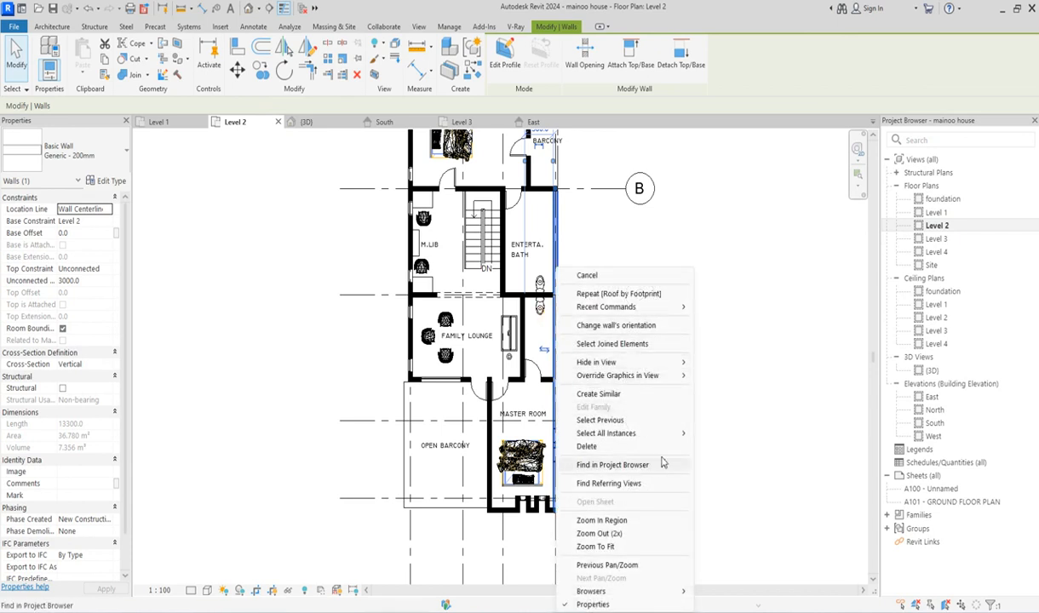
mouse_move(673, 434)
left_click(733, 433)
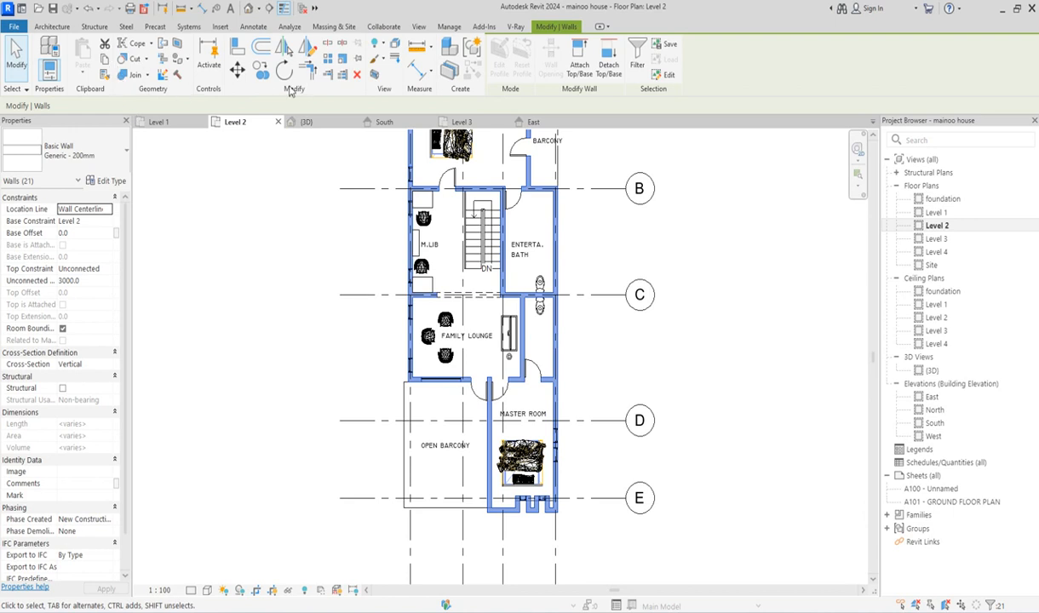
Copy the selected Level 2 walls and paste them into the Level 3 floor plan, aligned to the current view
left_click(941, 230)
double_click(939, 239)
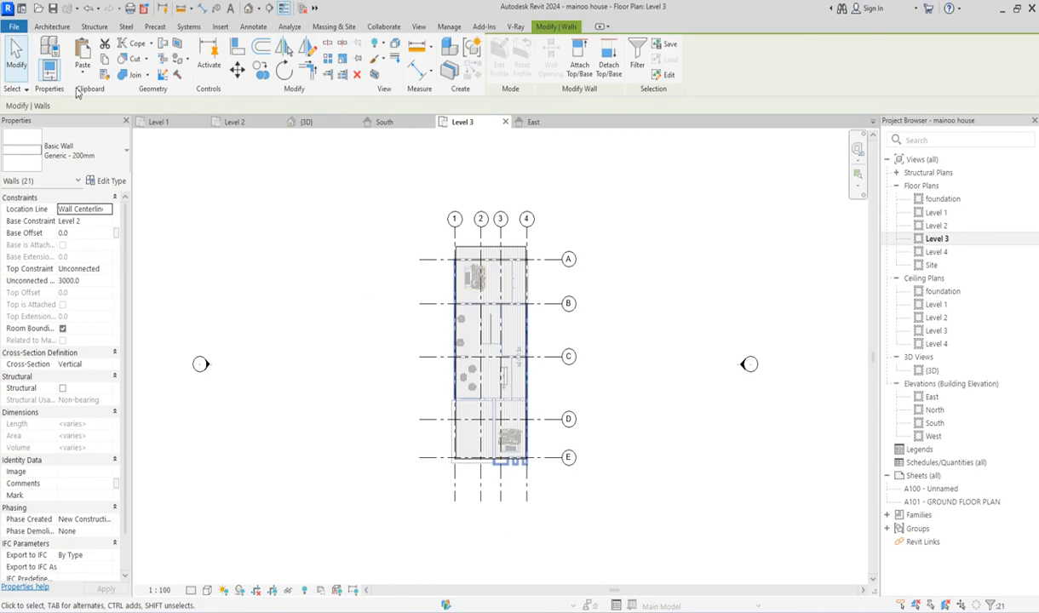
left_click(86, 76)
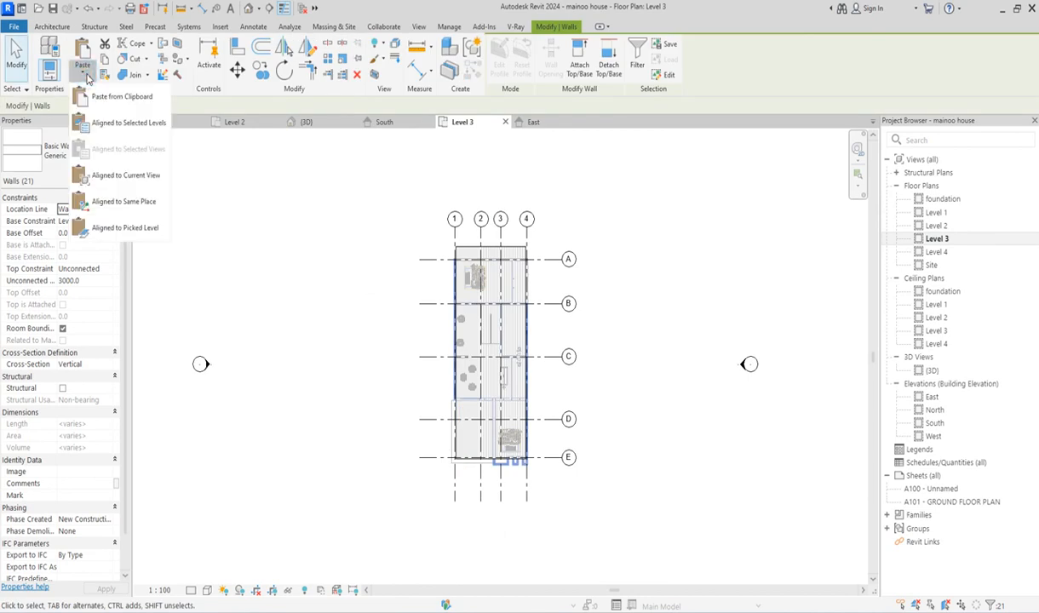
left_click(125, 175)
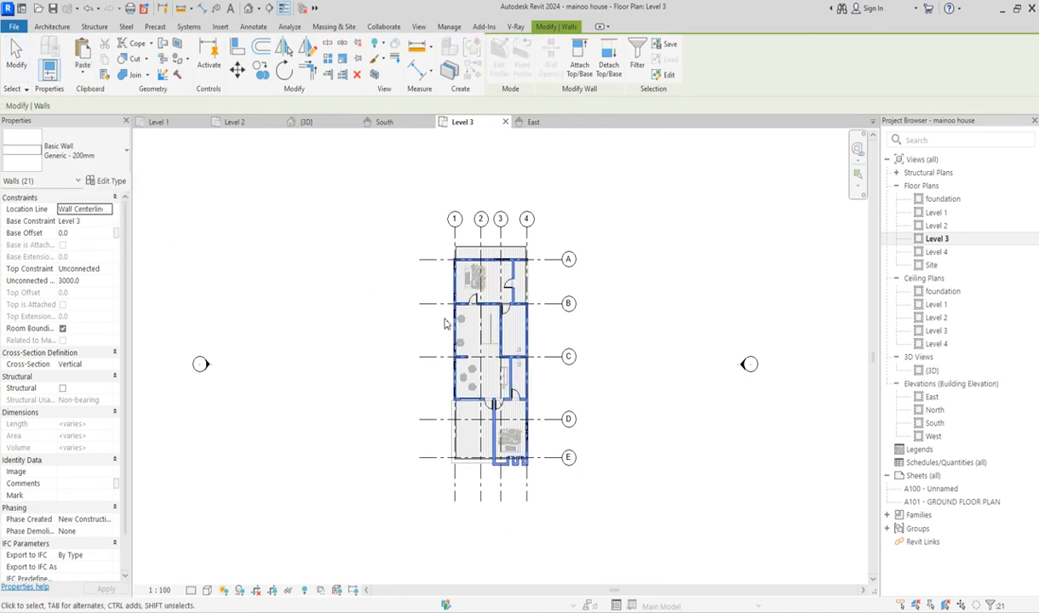
scroll(507, 371, "up", 2)
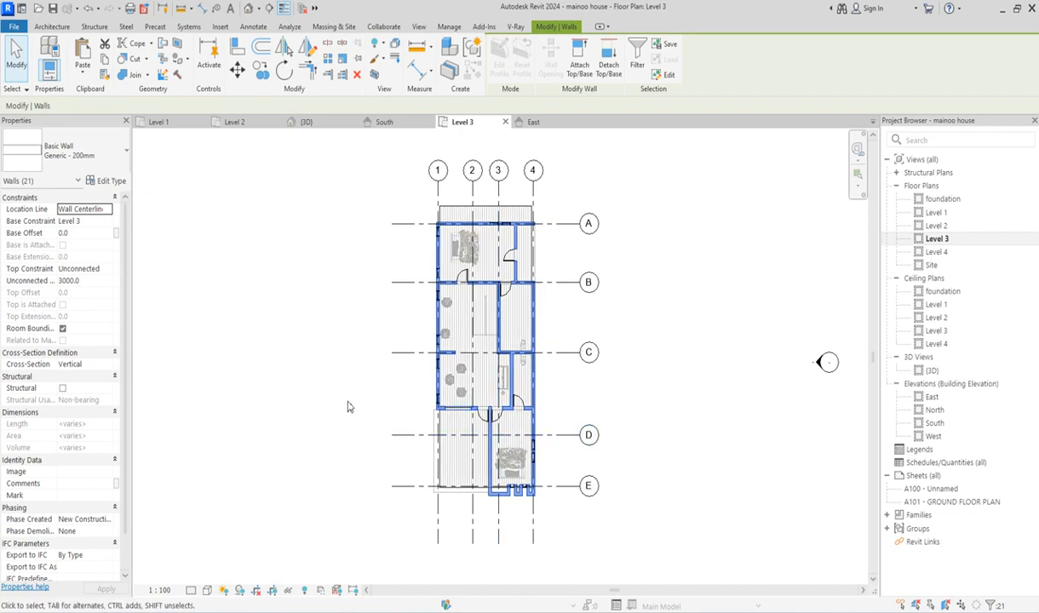
left_click(349, 368)
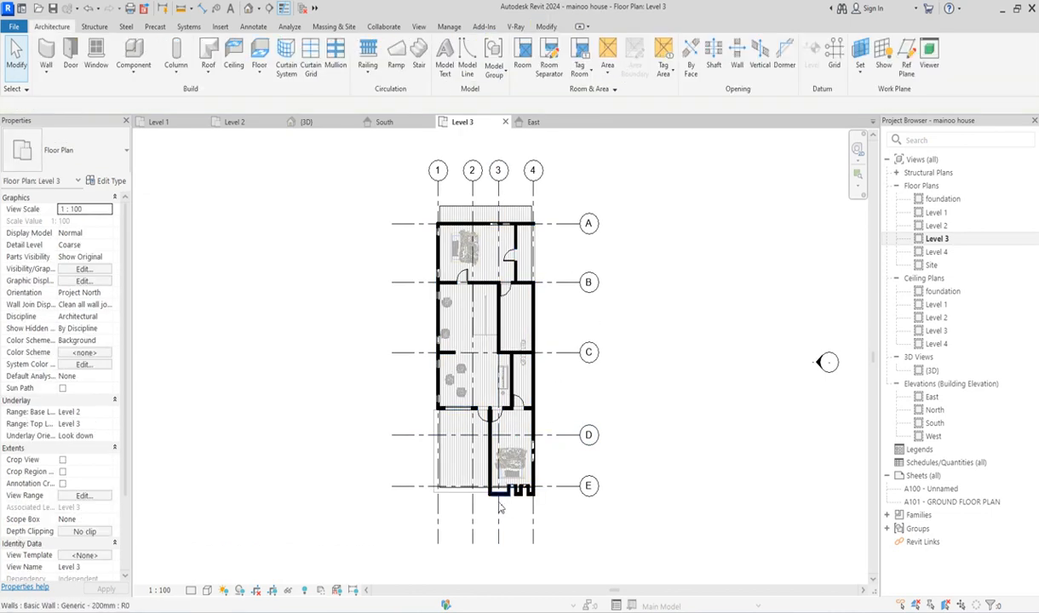
Try deleting the Level 3 wall between the open balcony and the master room below grid D, and undo the deletion
scroll(499, 498, "up", 3)
scroll(491, 443, "up", 3)
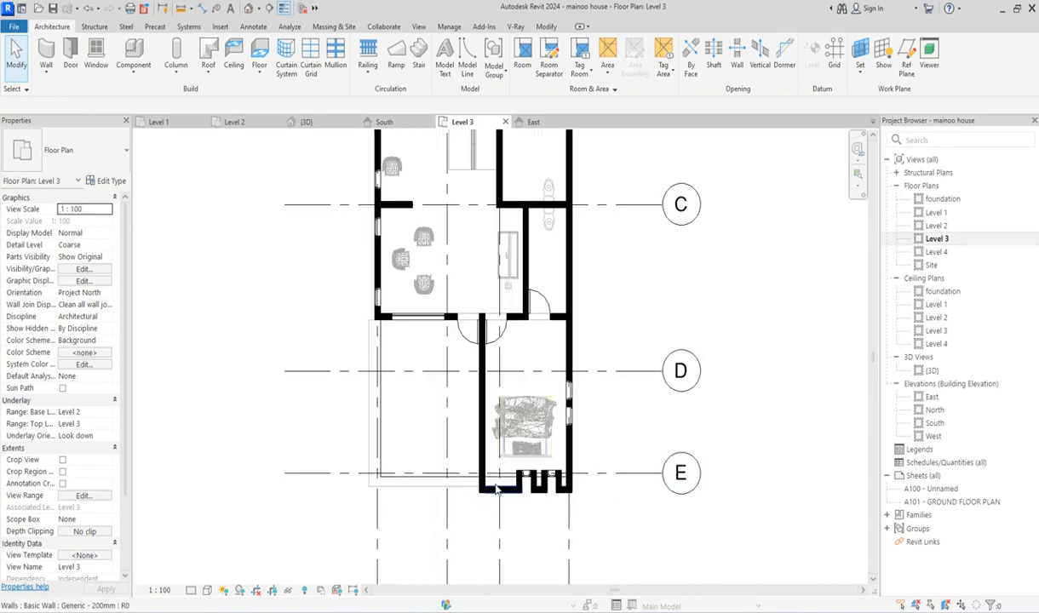
left_click(468, 423)
scroll(471, 418, "down", 2)
key("Escape")
scroll(474, 456, "up", 3)
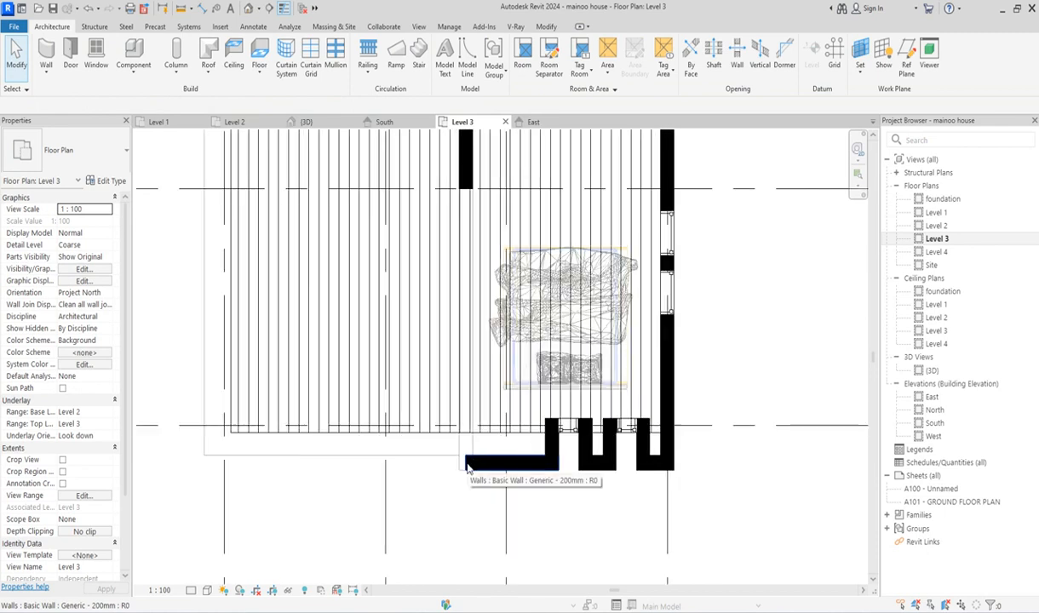
scroll(467, 468, "down", 3)
left_click(475, 330)
key("Escape")
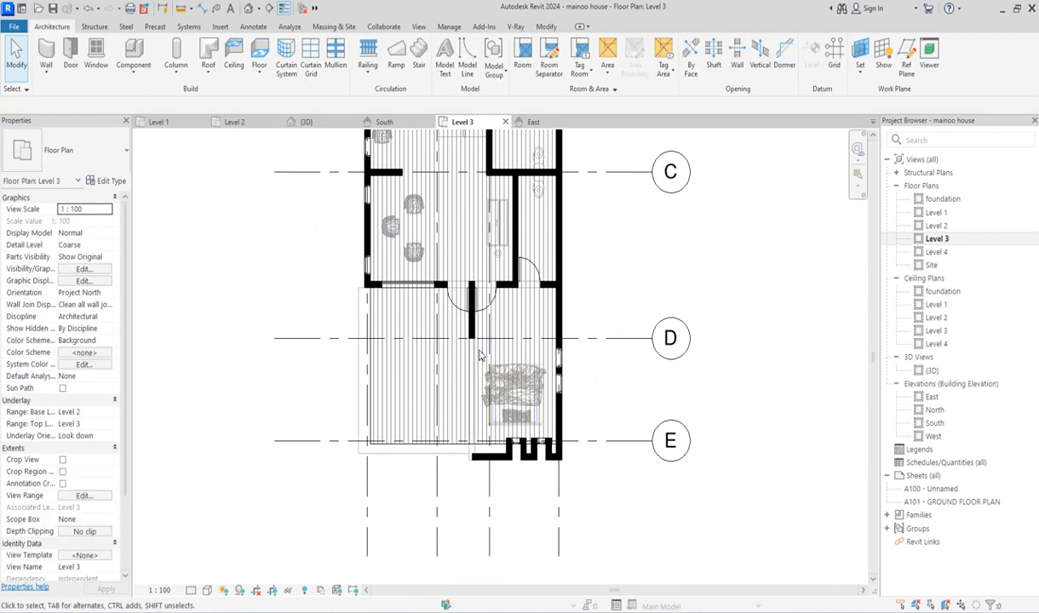
key("ctrl+z")
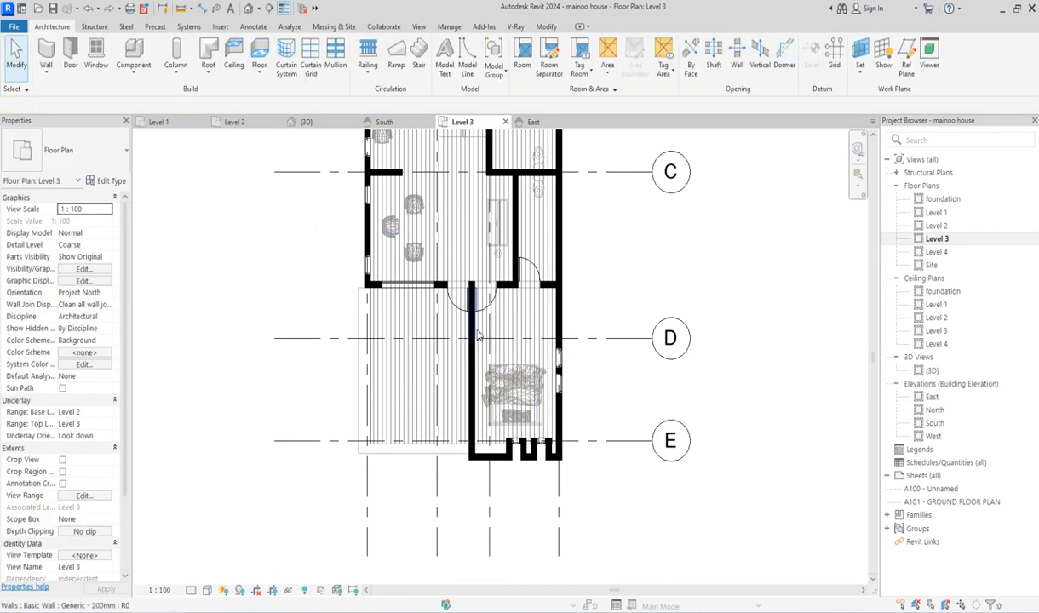
Delete the short Level 3 wall between the two door swings, down to grid D
left_click(475, 335)
scroll(475, 335, "up", 4)
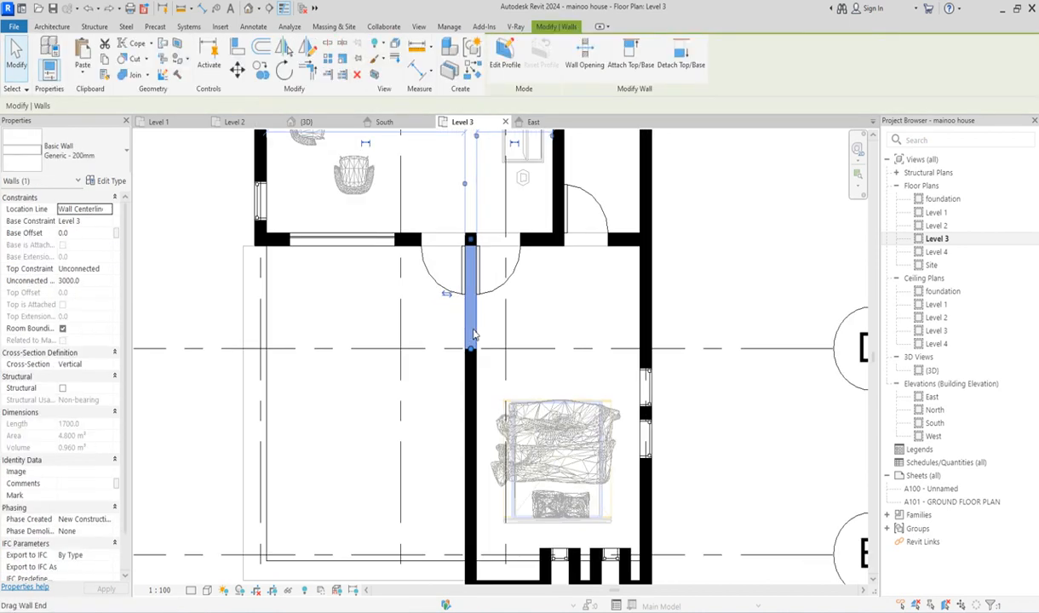
key("Escape")
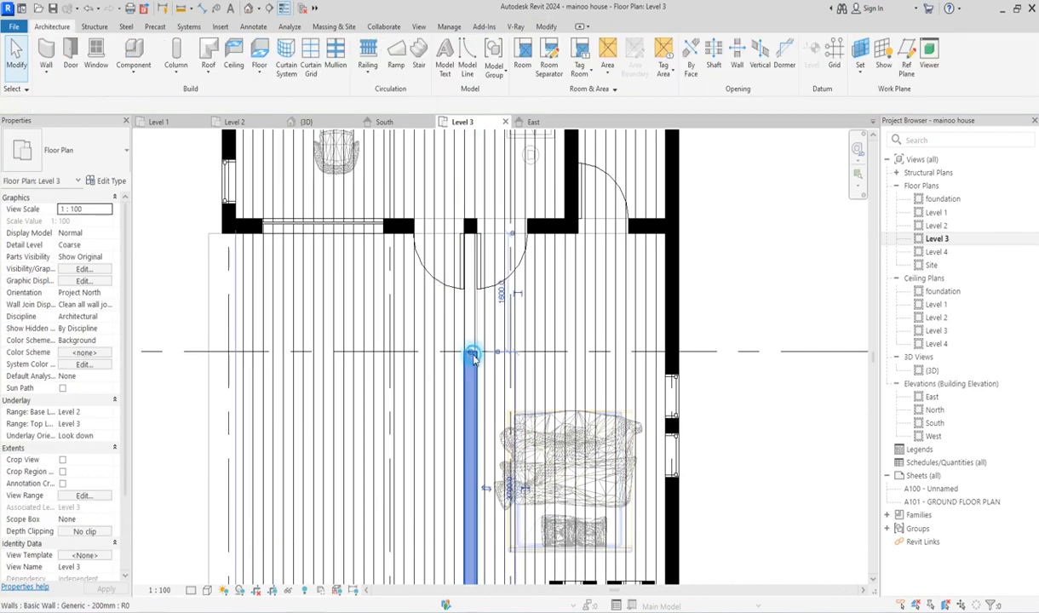
Shorten the wall between the open balcony and the master room to 500 mm, moving its upper end to grid E
left_click(473, 356)
left_click_drag(470, 352, 469, 508)
scroll(470, 456, "down", 3)
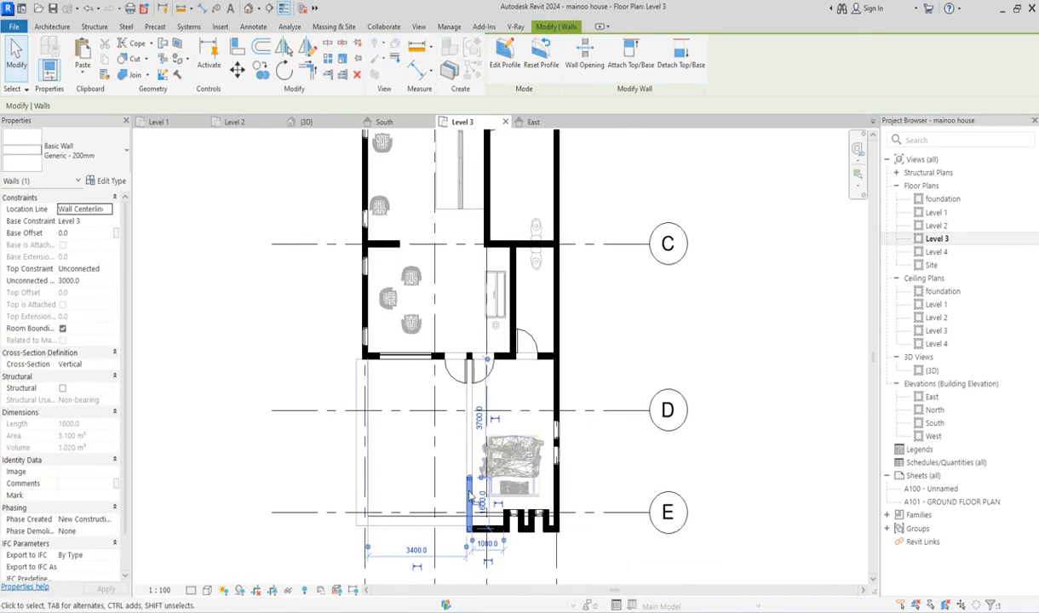
scroll(470, 484, "up", 3)
left_click_drag(469, 468, 470, 540)
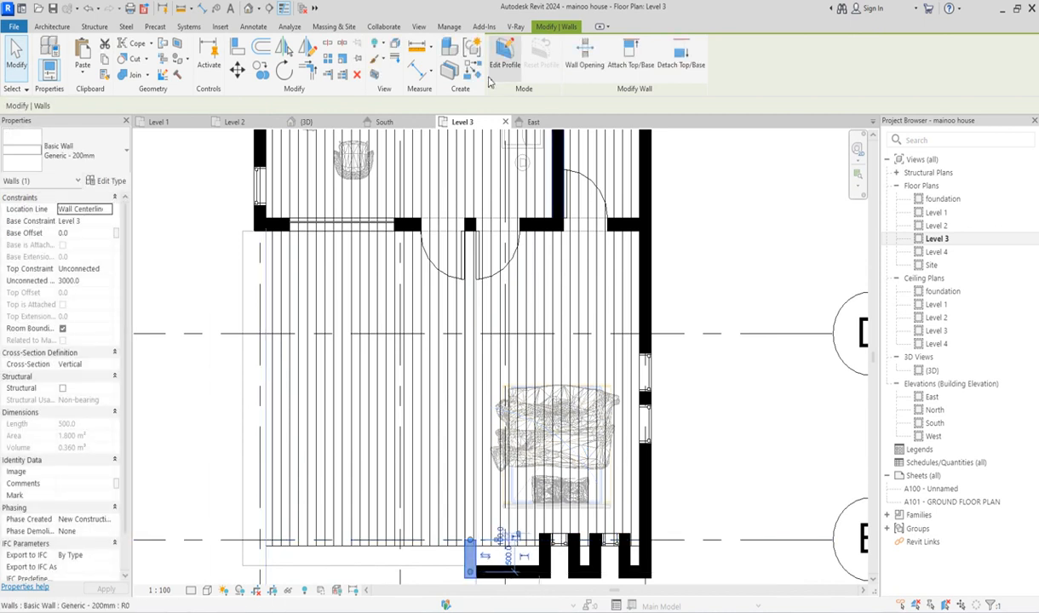
Draw matching walls from the shortened wall's end 3600 mm along grid E to grid 1, and 4900 mm up grid 1 to the existing corner
left_click(476, 75)
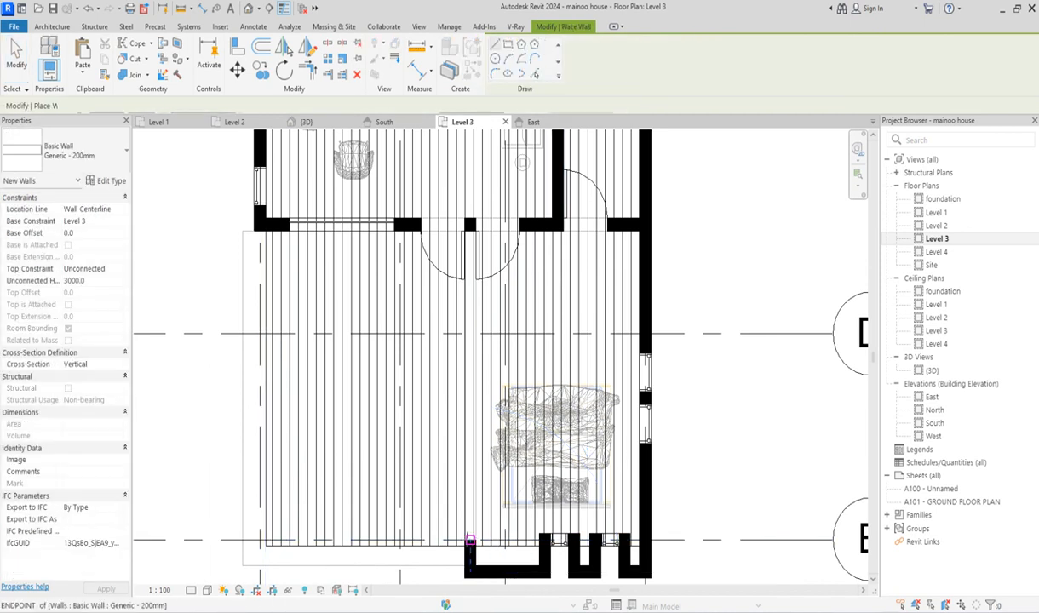
left_click(470, 540)
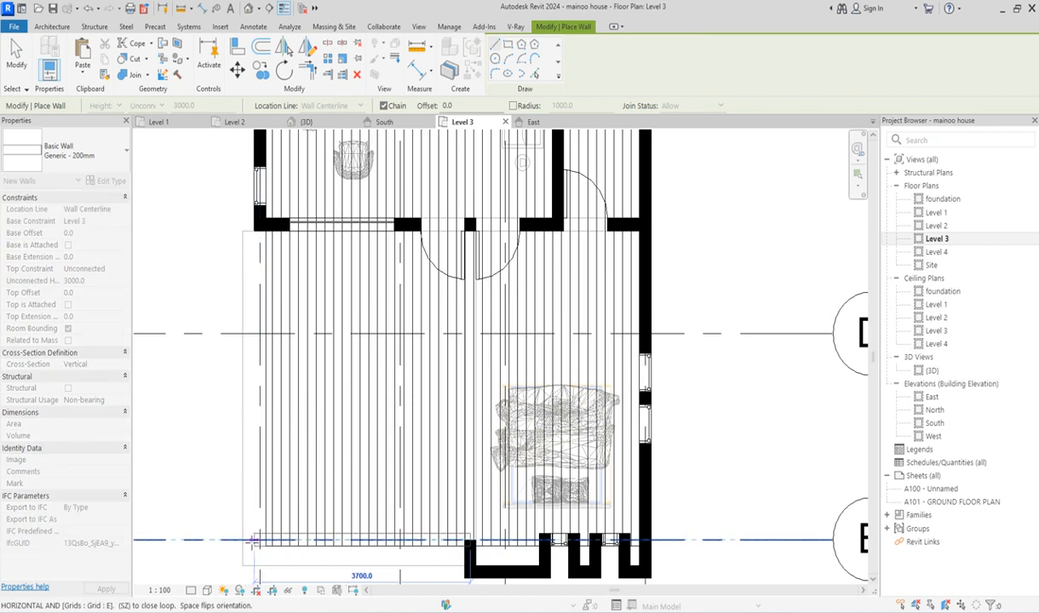
scroll(248, 541, "down", 3)
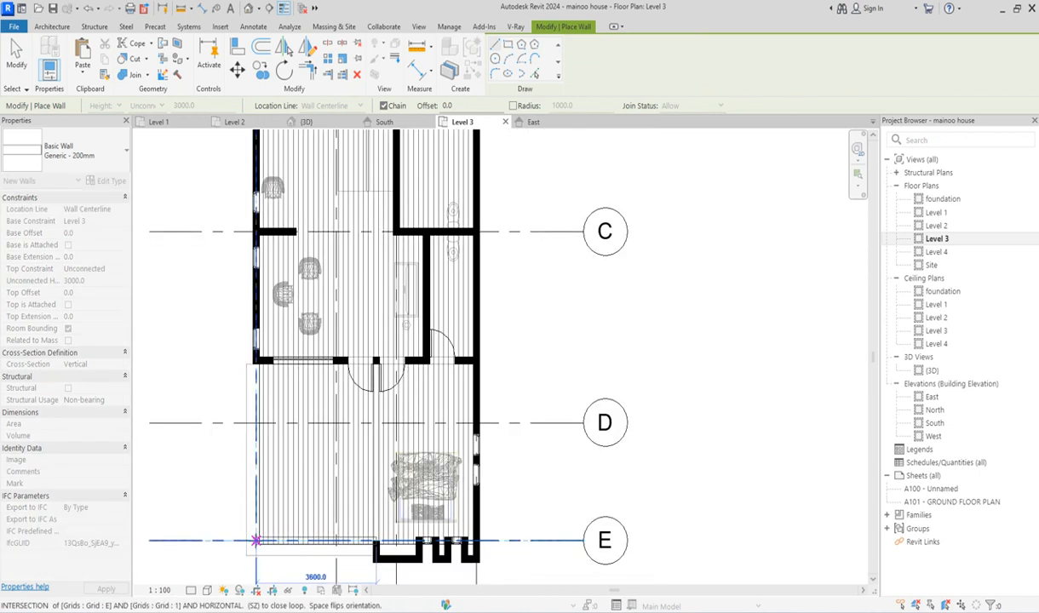
scroll(241, 541, "up", 3)
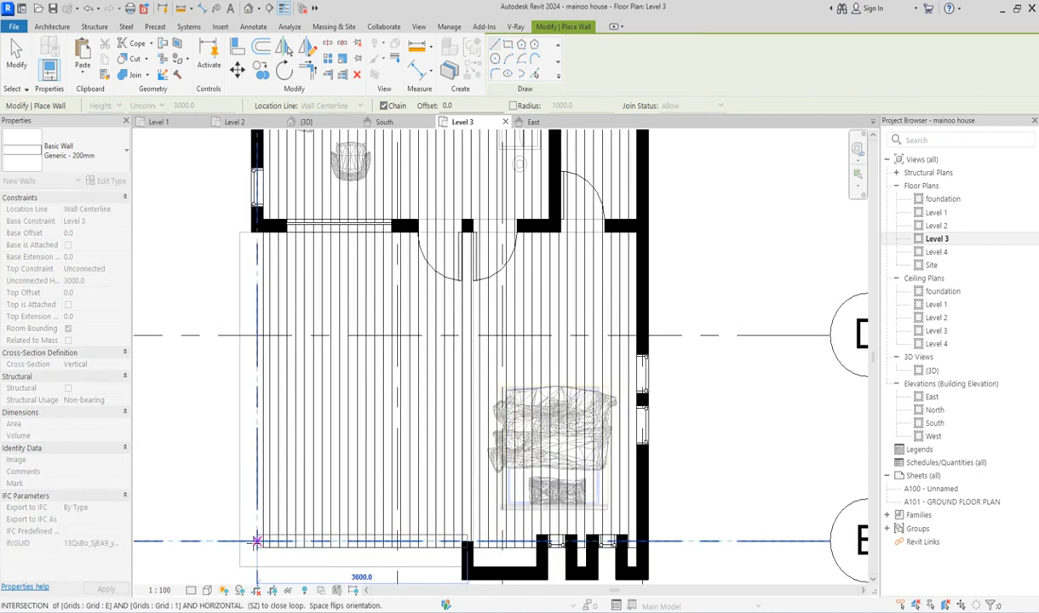
left_click(256, 540)
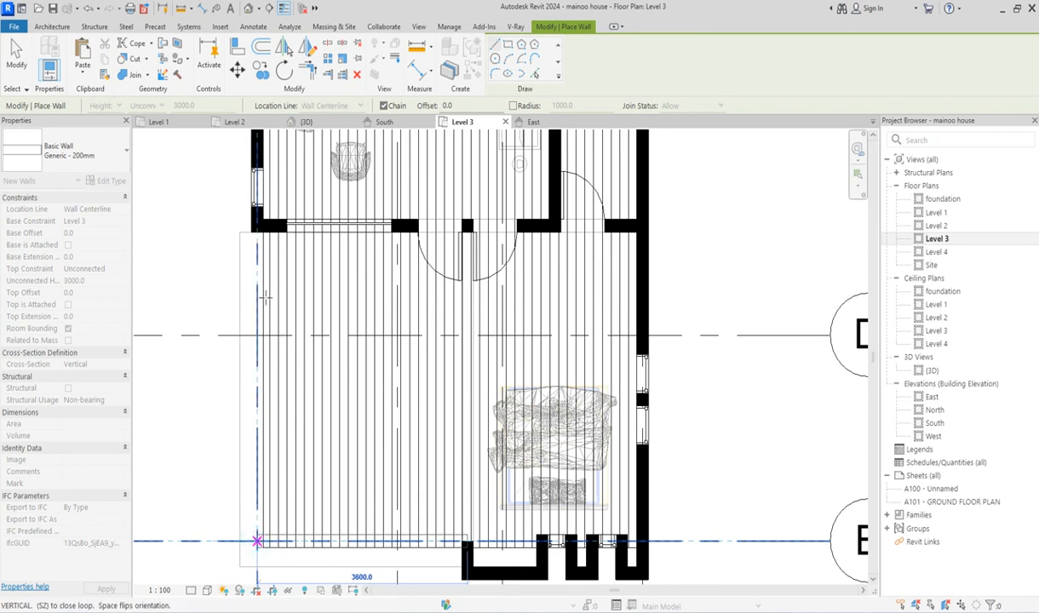
left_click(254, 226)
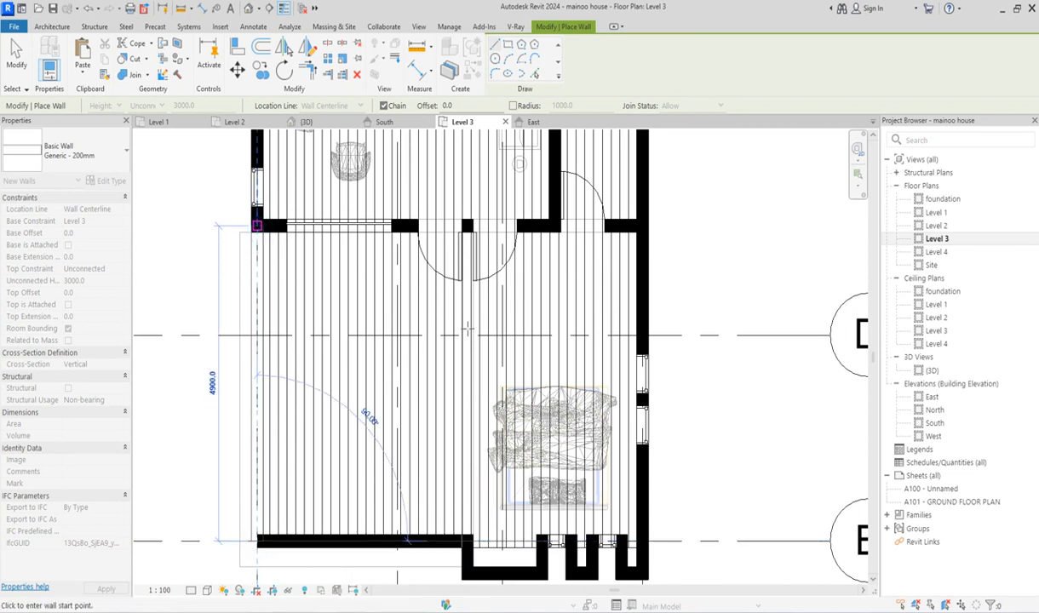
key("Escape")
scroll(474, 331, "down", 3)
key("Escape")
key("Escape")
Delete the cross wall between grids C and D and the partition running from it towards grid C
scroll(456, 307, "up", 5)
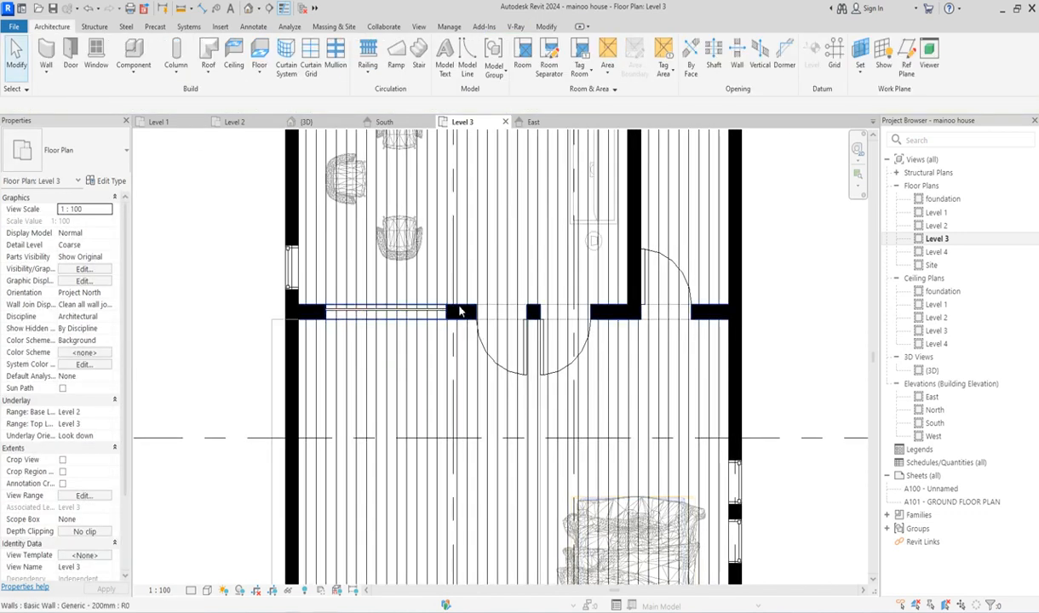
left_click(459, 311)
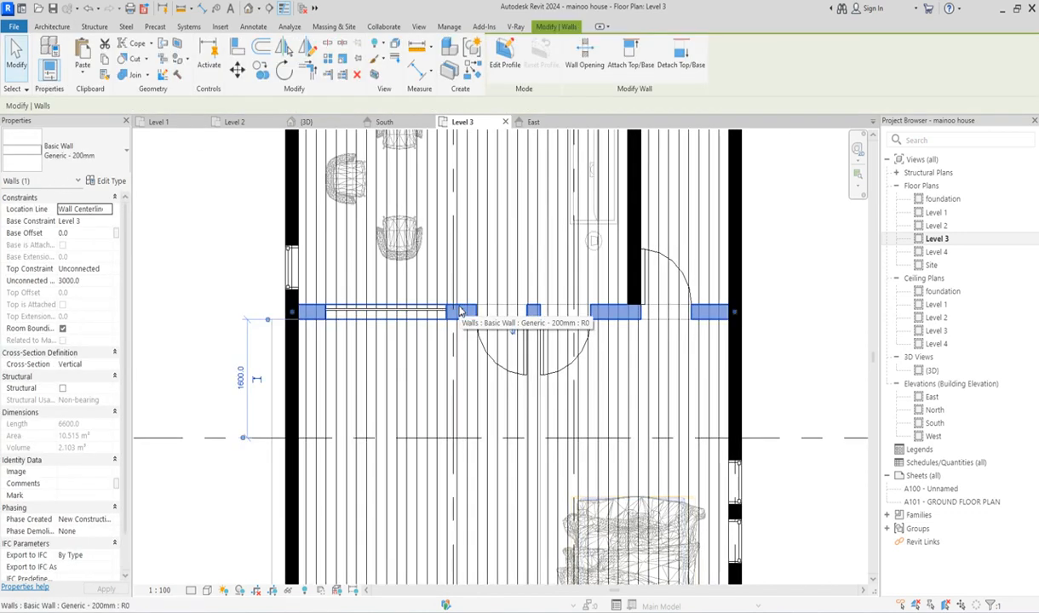
key("Delete")
left_click(640, 269)
key("Delete")
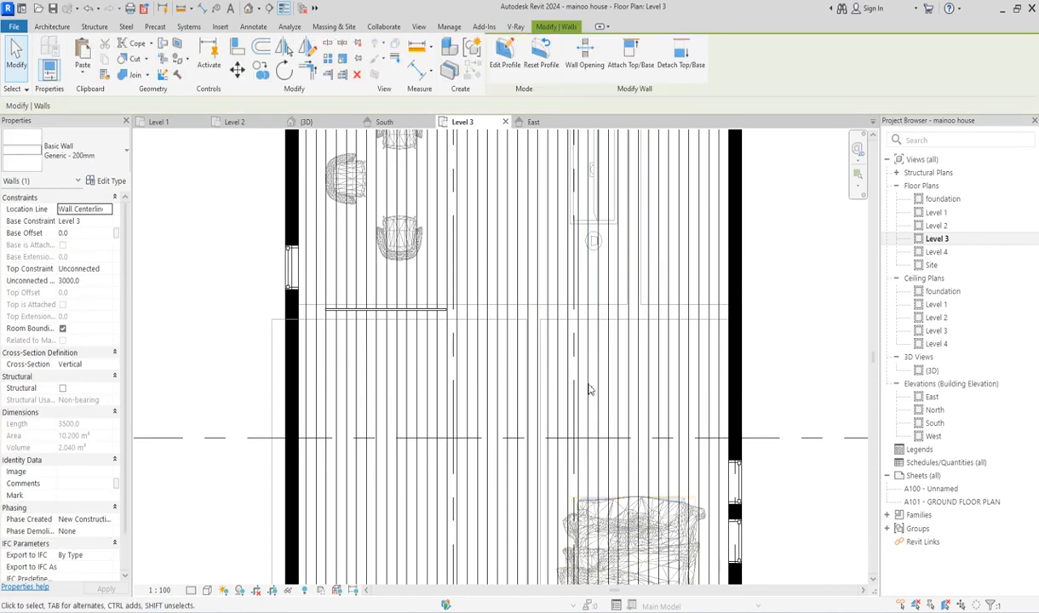
Delete the interior wall on grid 3 between grids B and C, and the wall on grid C between grids 3 and 4
scroll(593, 369, "down", 5)
scroll(586, 273, "up", 3)
left_click(587, 262)
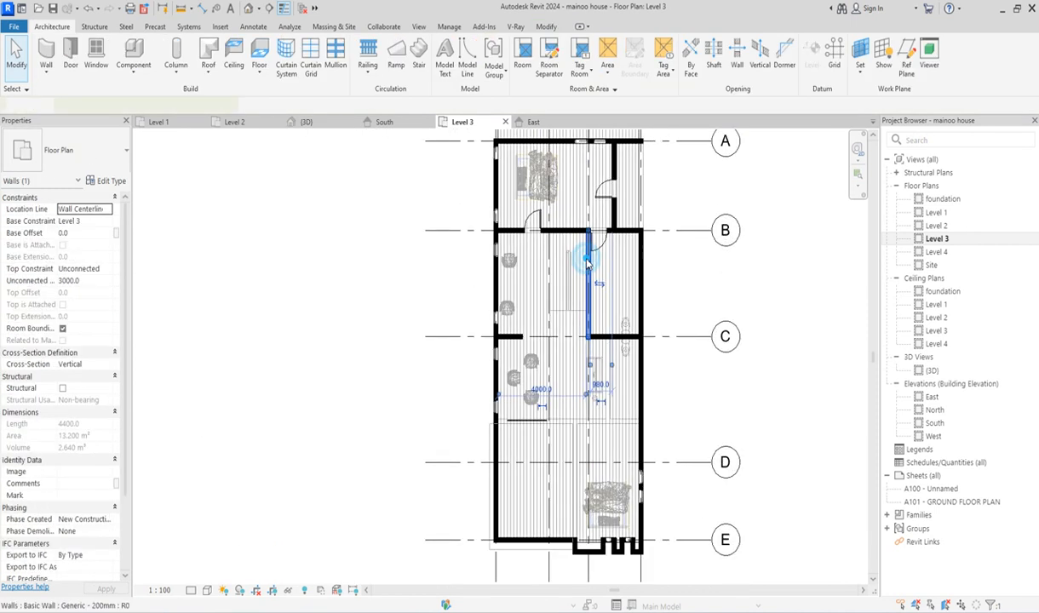
key("Delete")
left_click(593, 339)
key("Delete")
Delete the cross wall on grid B and the balcony partition between grids A and B
left_click(580, 234)
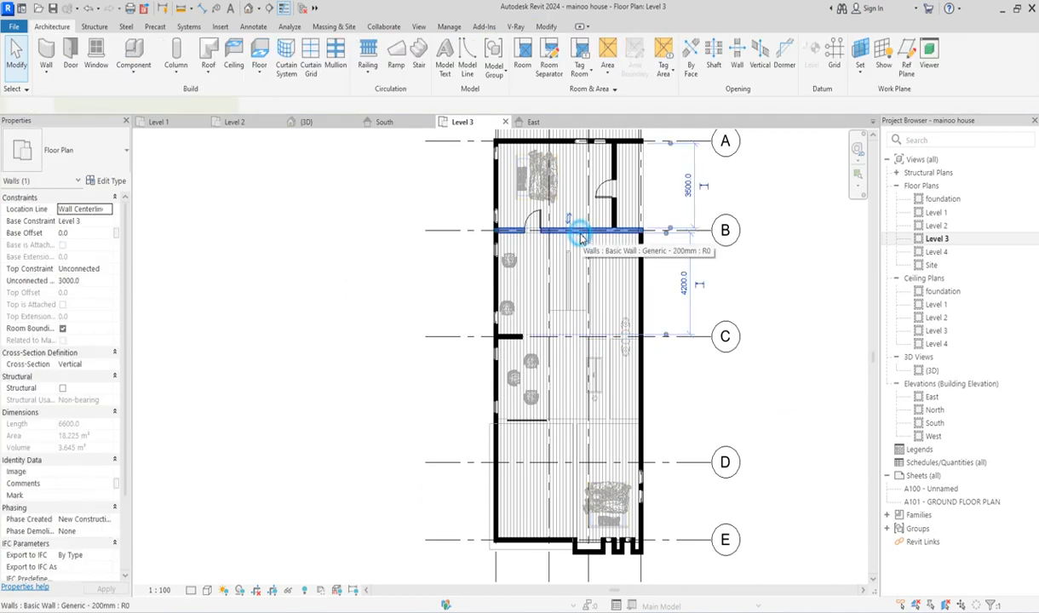
key("Delete")
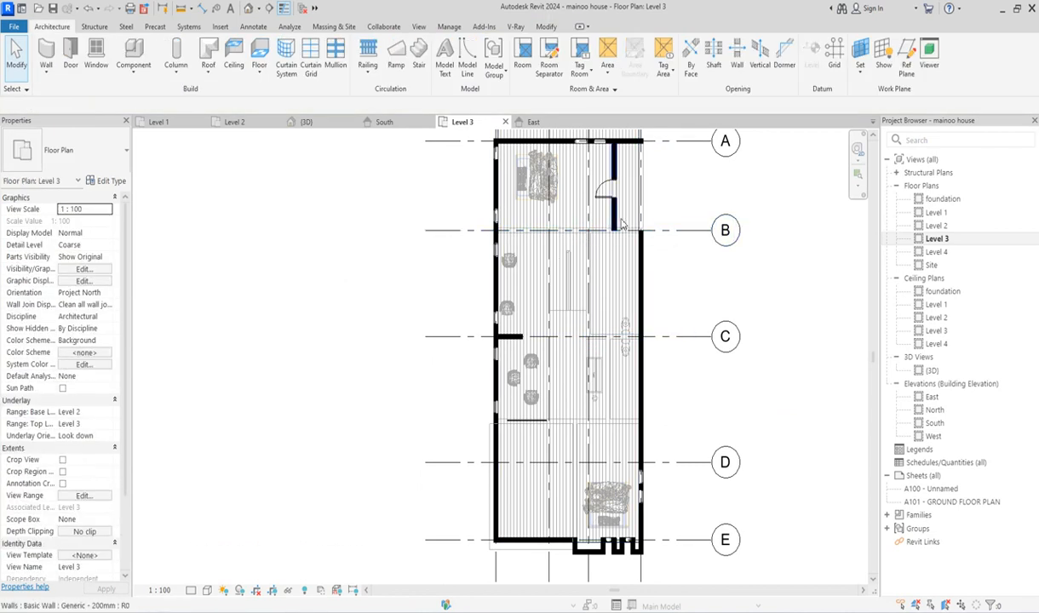
left_click(621, 223)
key("Delete")
Extend the outer wall on grid 4 from grid B up to the wall on grid A
left_click(640, 229)
left_click_drag(640, 228, 641, 141)
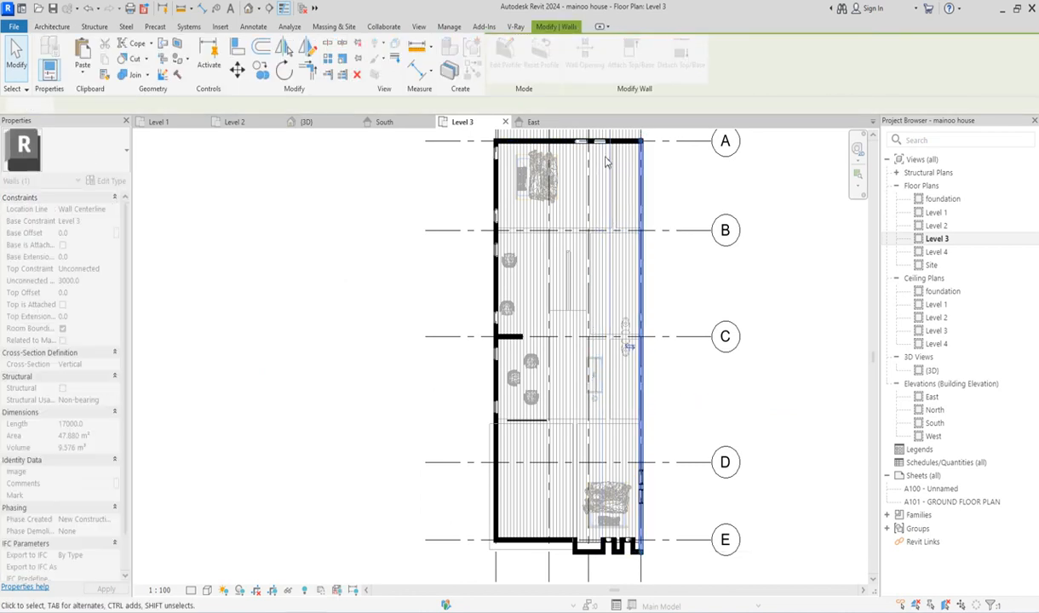
Delete all M_Fixed 0915 x 0610mm windows visible in the Level 3 floor plan
left_click(602, 140)
right_click(601, 142)
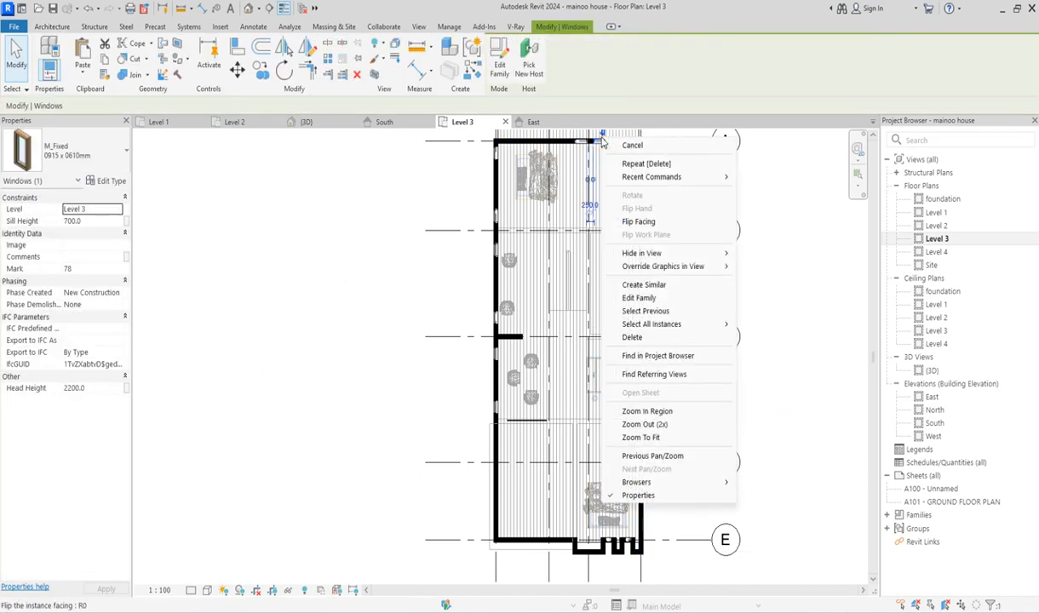
mouse_move(720, 325)
left_click(777, 324)
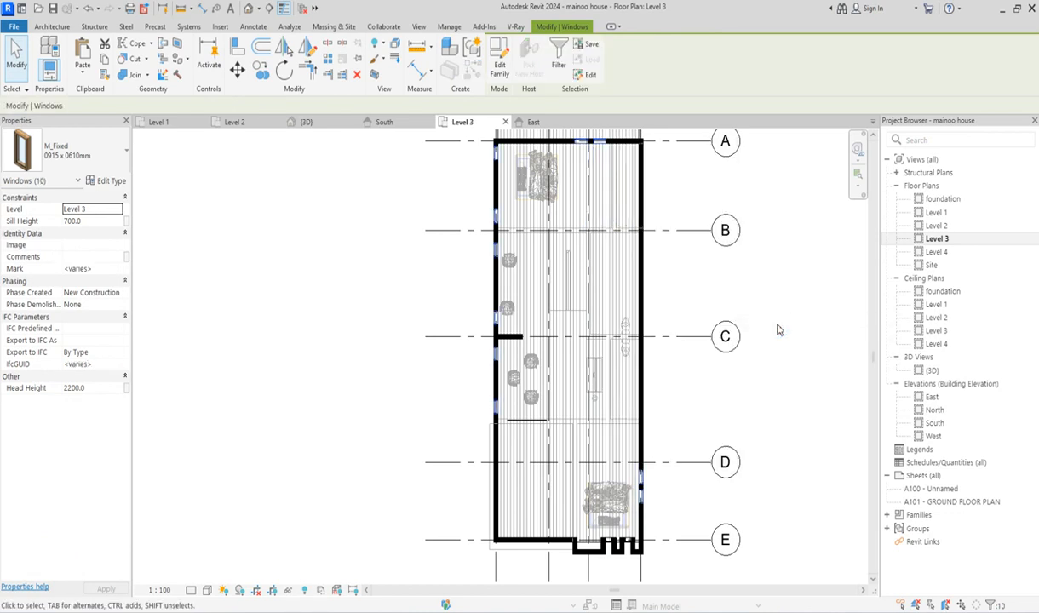
left_click(767, 335)
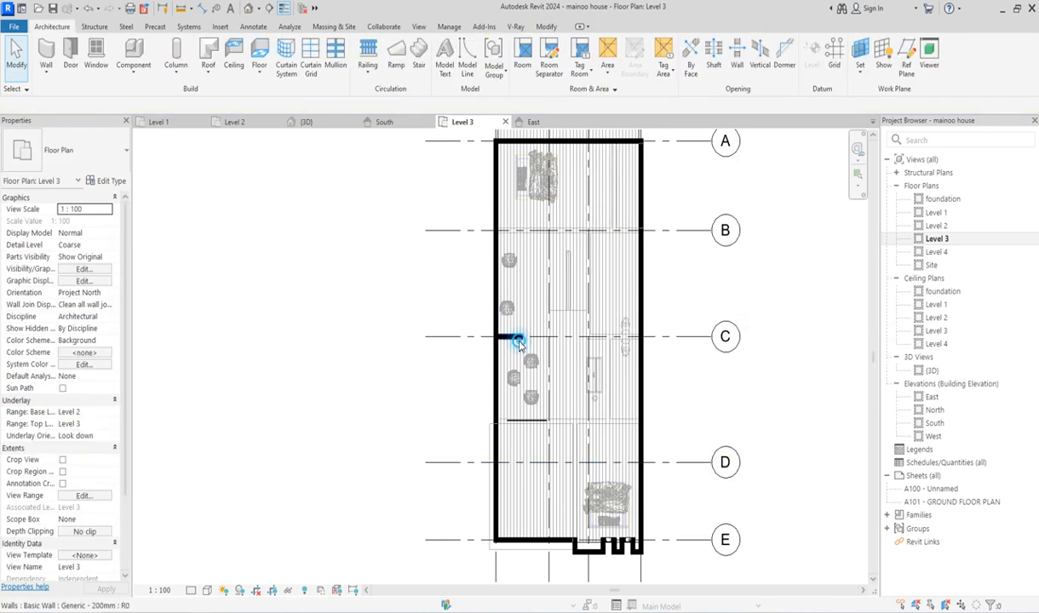
Delete the short wall stub on grid C and the two M_Fixed 0610 x 1830mm windows in the recessed front wall at grid E
left_click(515, 339)
key("Escape")
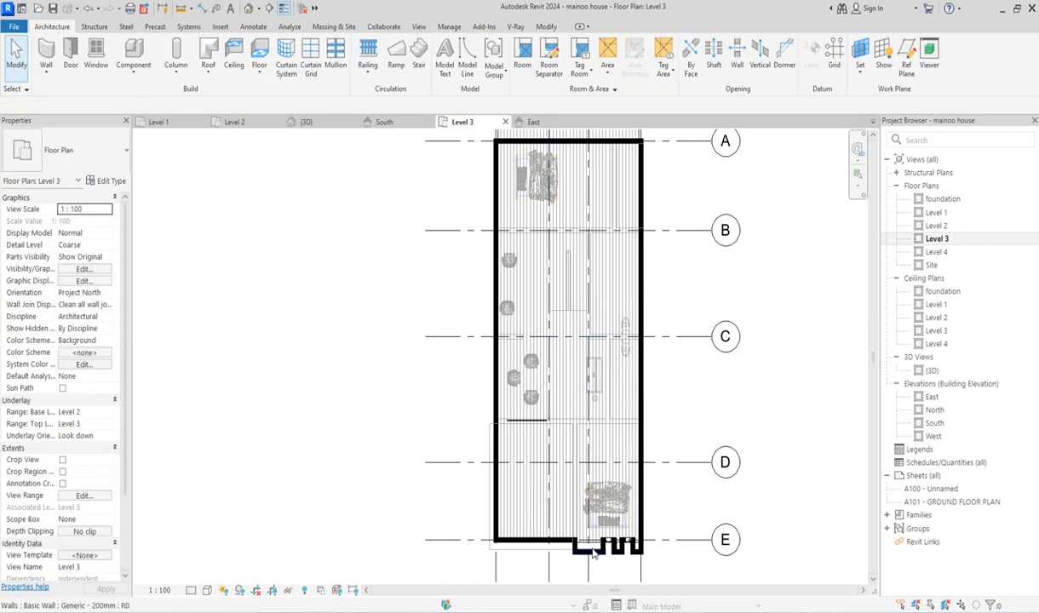
scroll(631, 532, "up", 5)
left_click(630, 531)
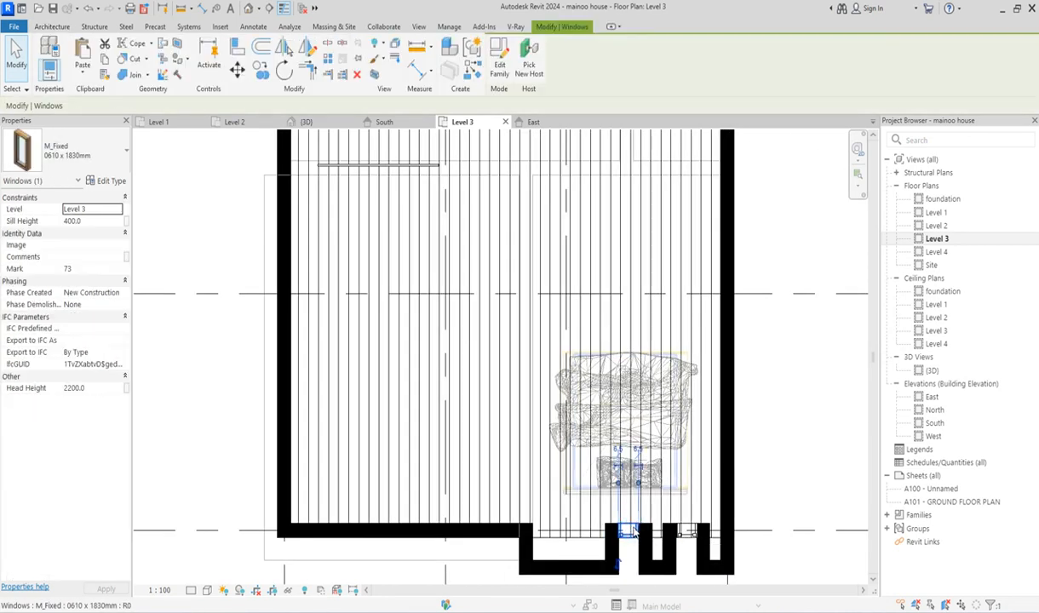
key("Delete")
left_click(687, 529)
key("Delete")
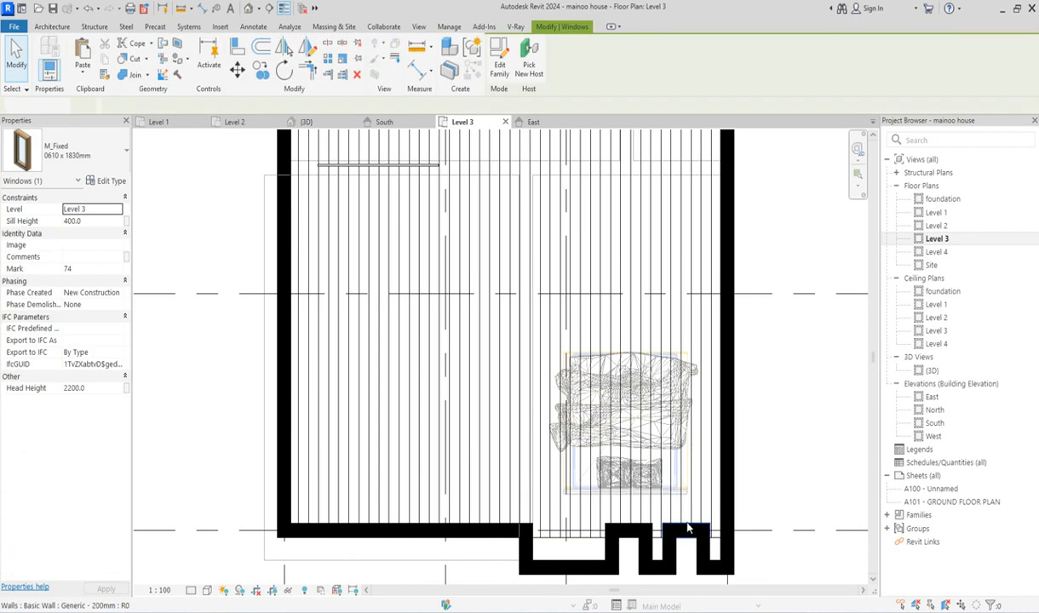
Select all Generic - 200mm walls visible on Level 3 and set their unconnected height to 1700 mm in the South elevation
scroll(711, 467, "down", 2)
left_click(718, 397)
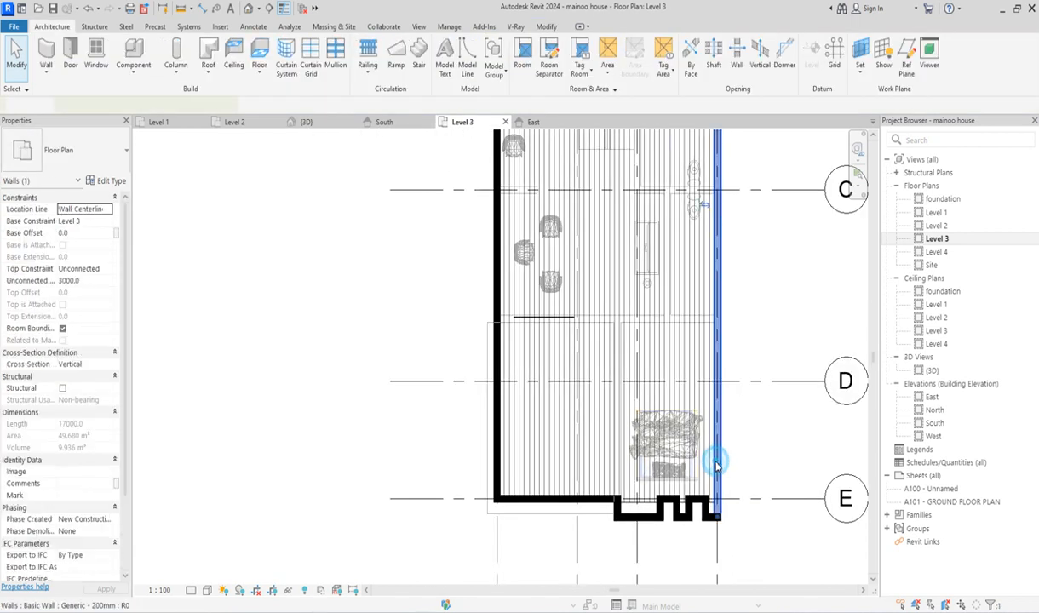
right_click(716, 358)
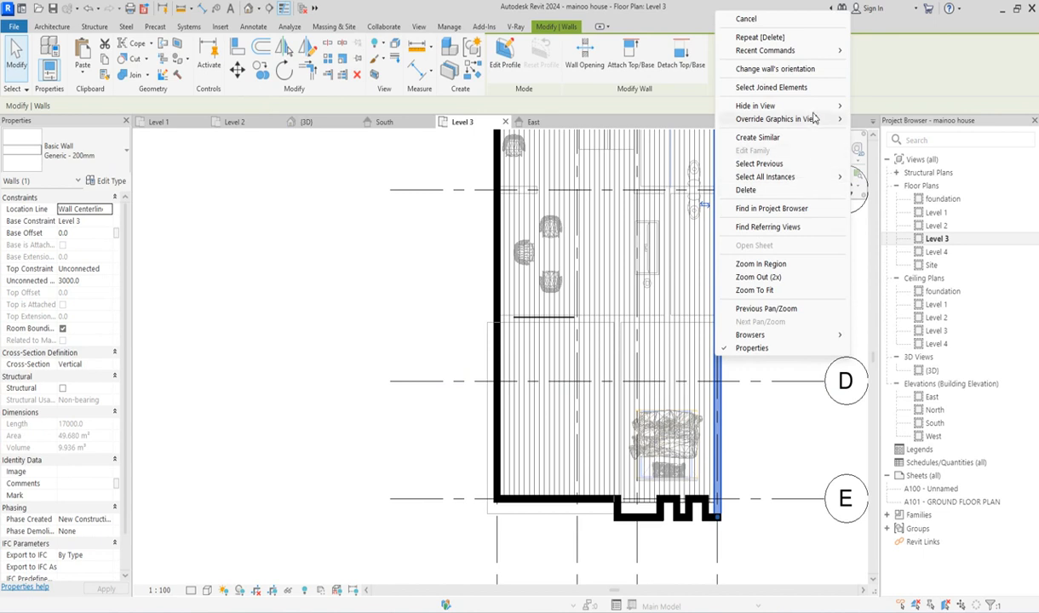
mouse_move(842, 181)
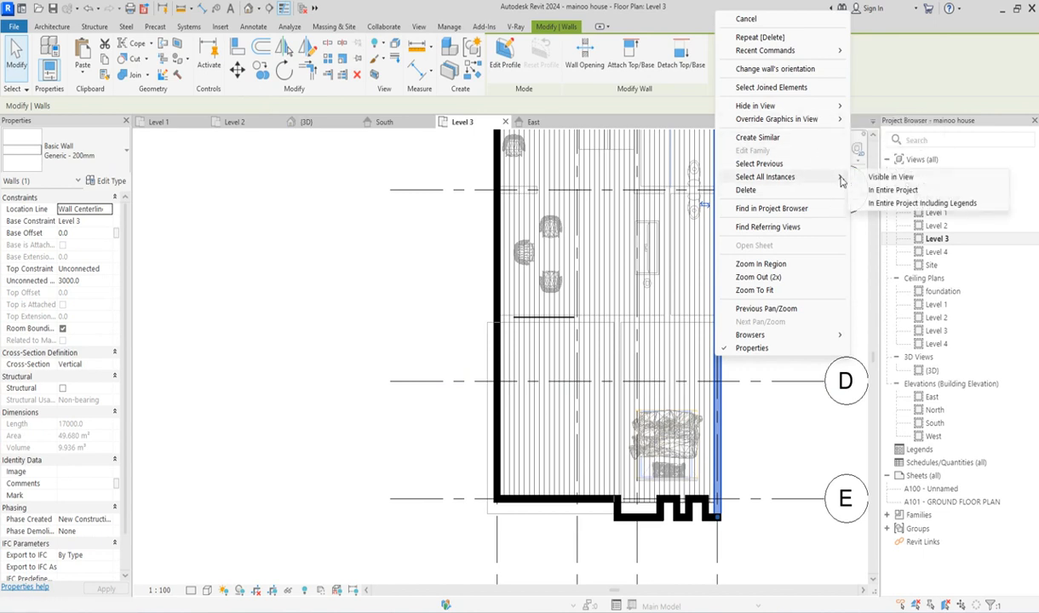
left_click(903, 177)
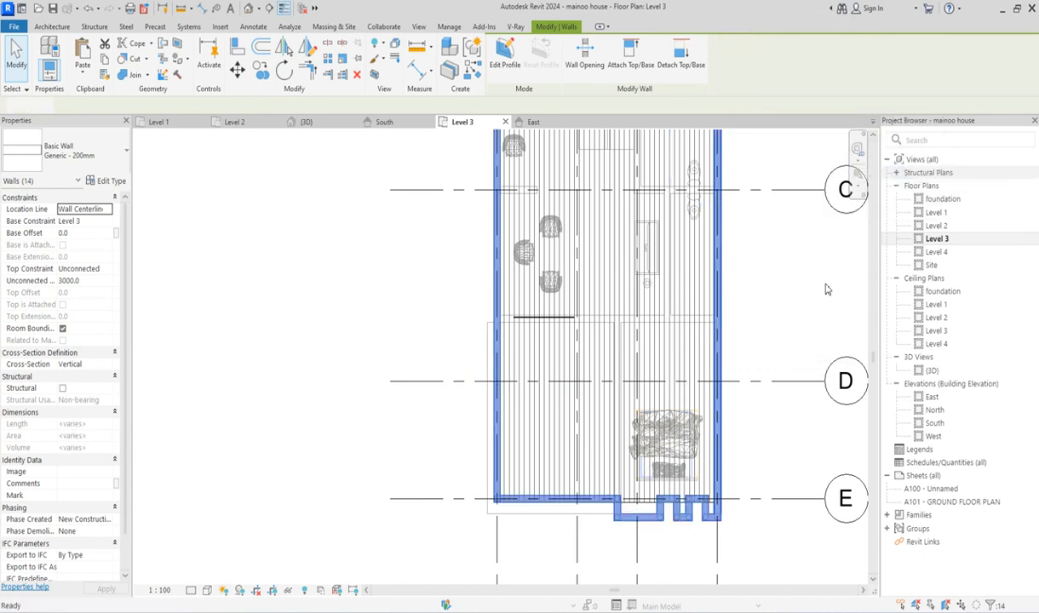
double_click(936, 423)
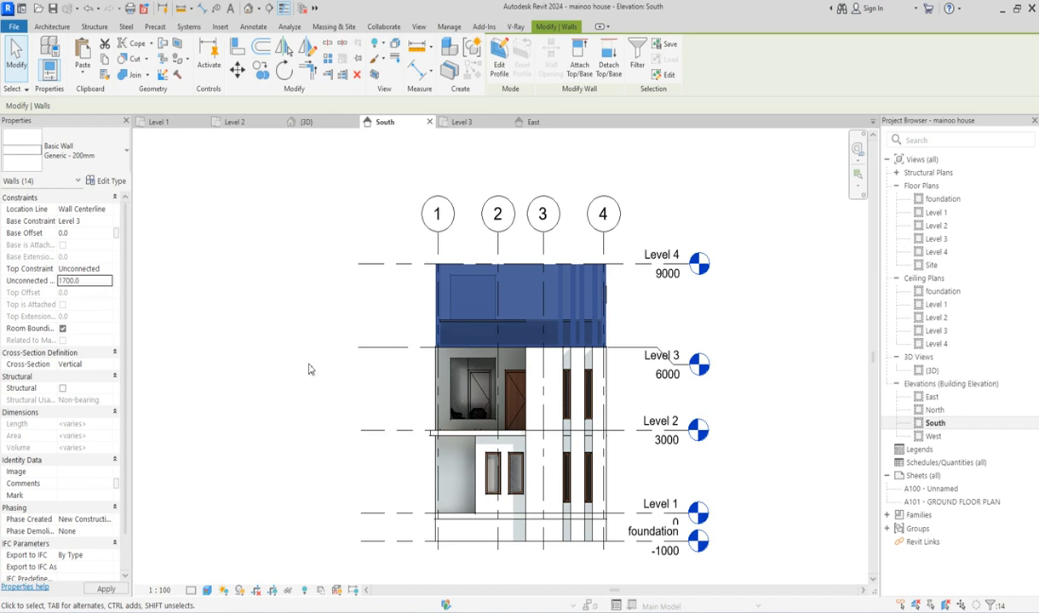
key("Return")
Set the selected walls' unconnected height to 1200 mm and delete the curtain wall rising above them between grids 1 and 2
scroll(533, 300, "up", 2)
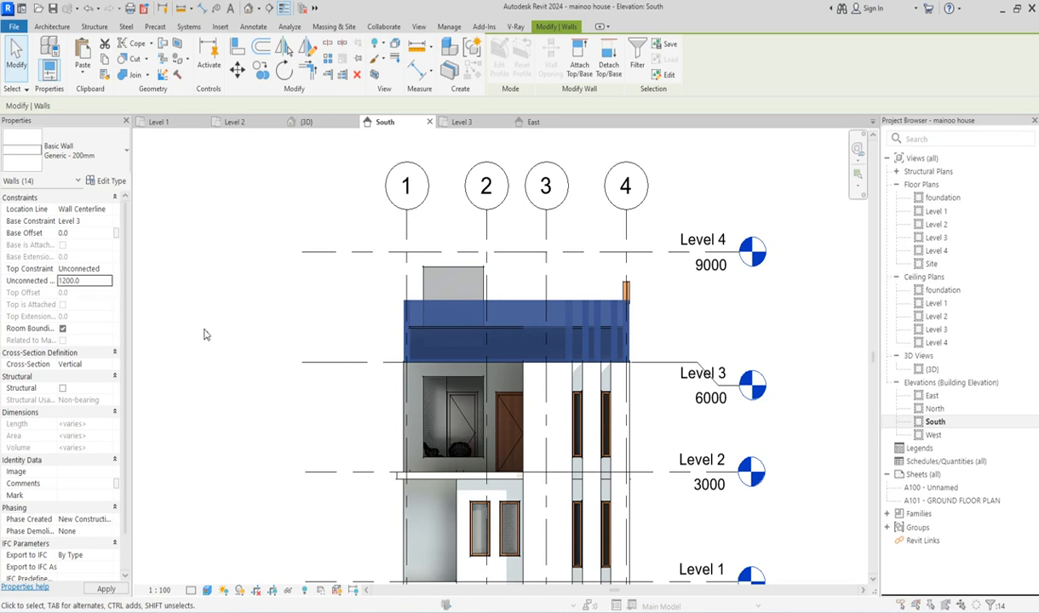
left_click(413, 351)
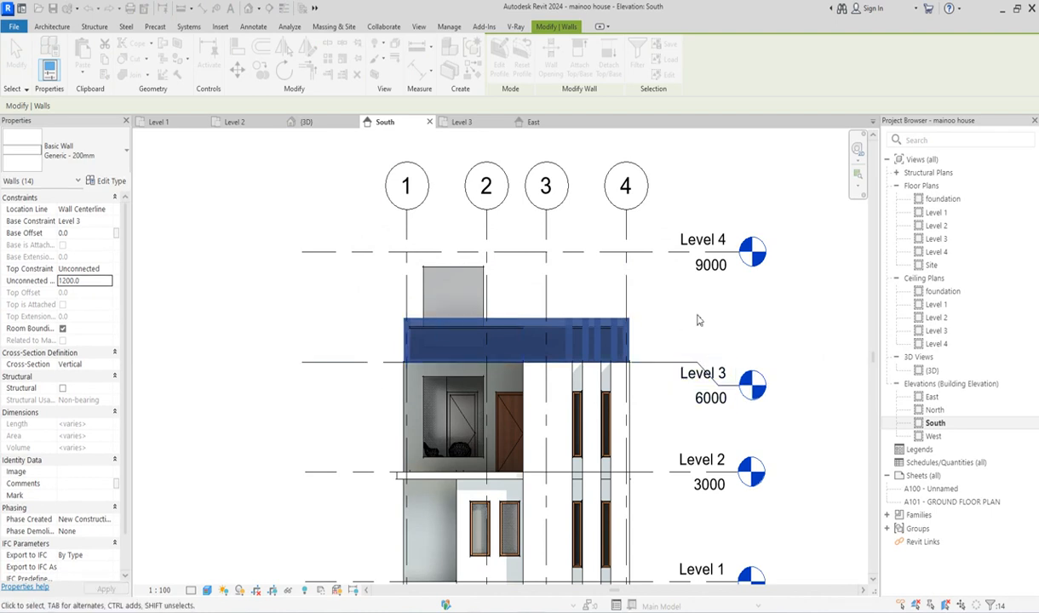
left_click(665, 298)
left_click(475, 271)
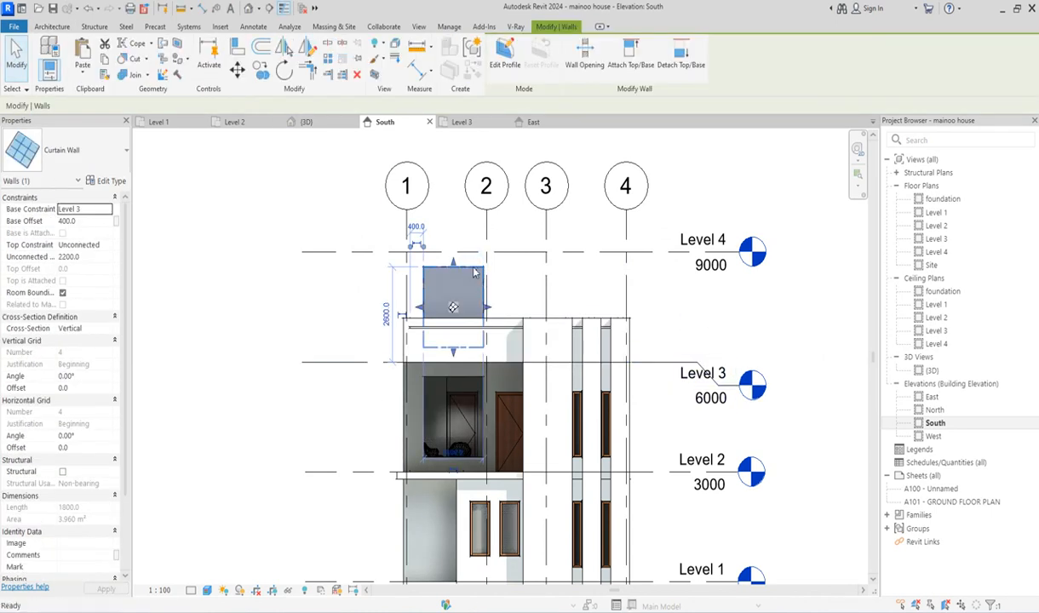
key("Delete")
Open the footprint sketch of the Generic - 400mm roof for editing in the Level 3 floor plan
scroll(550, 317, "up", 4)
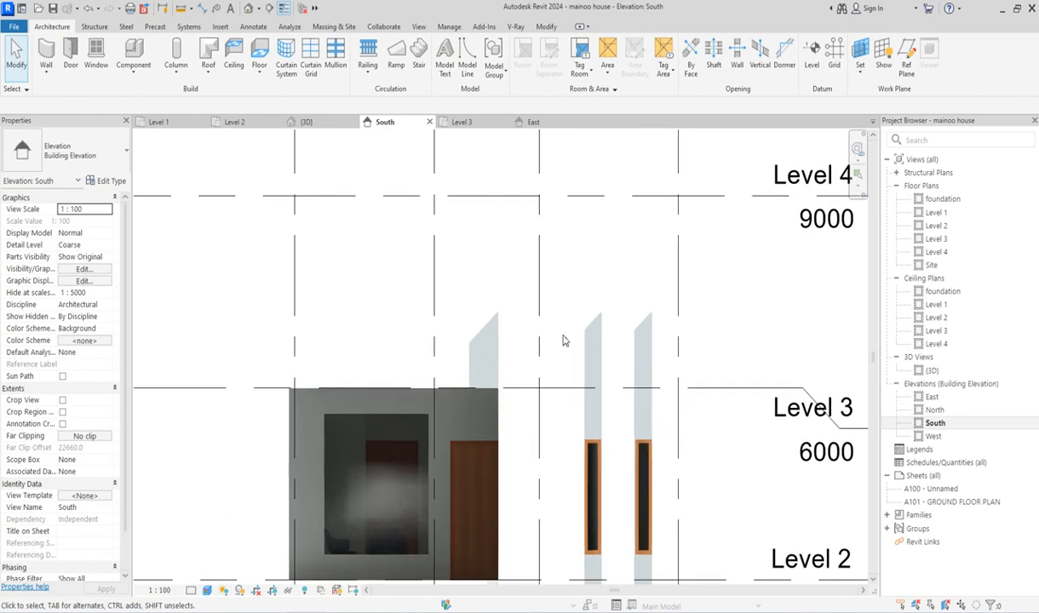
left_click(452, 329)
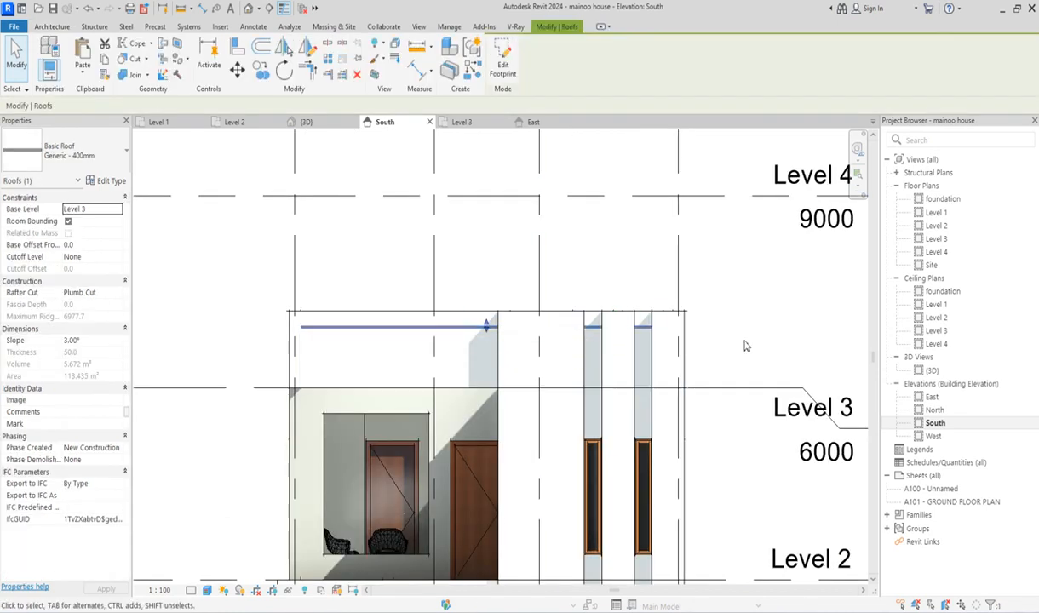
left_click(503, 66)
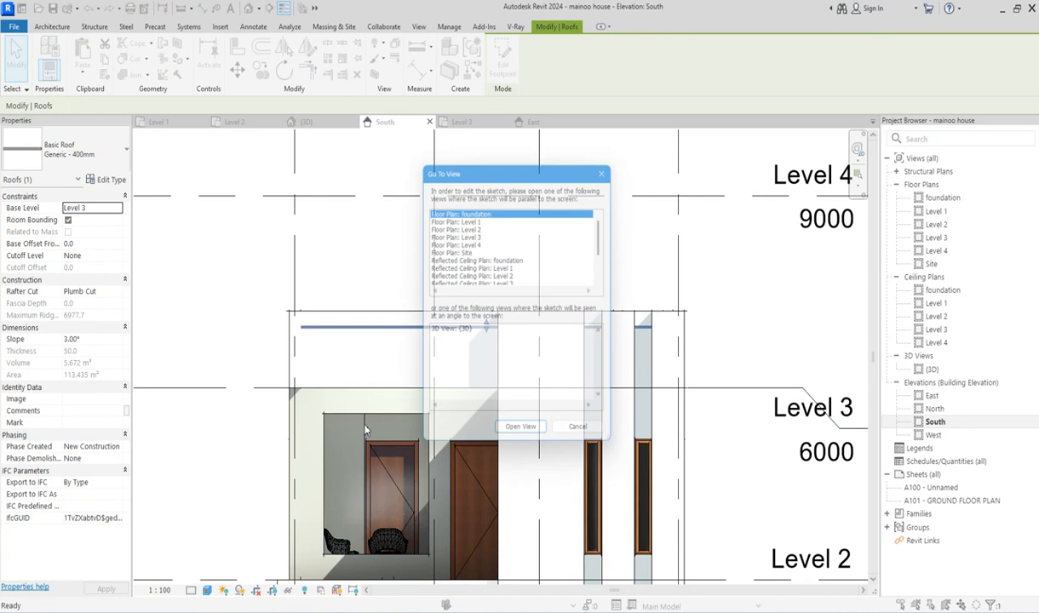
left_click(469, 234)
left_click(522, 438)
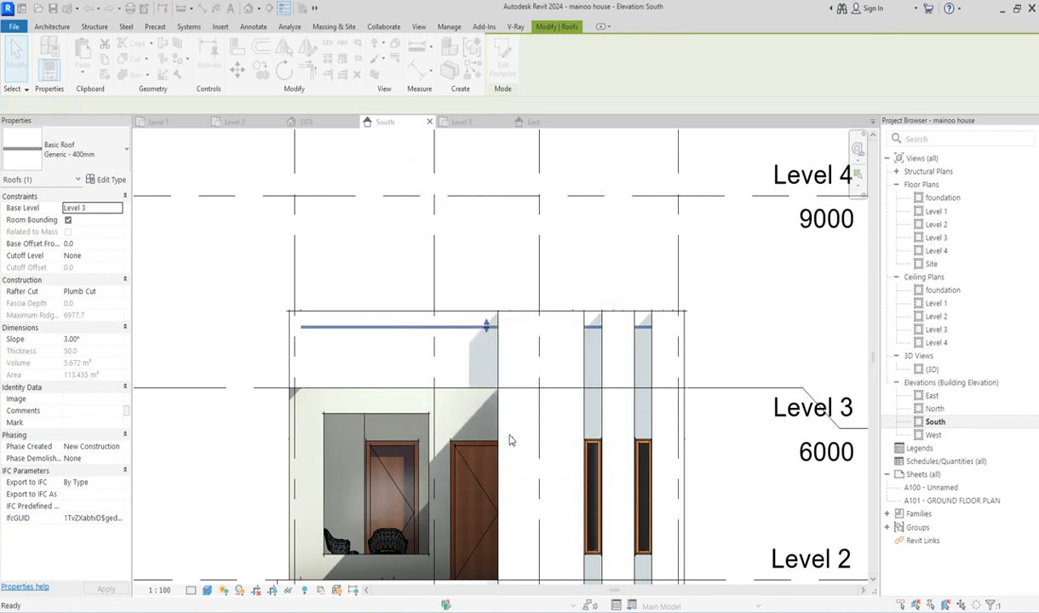
scroll(642, 532, "up", 3)
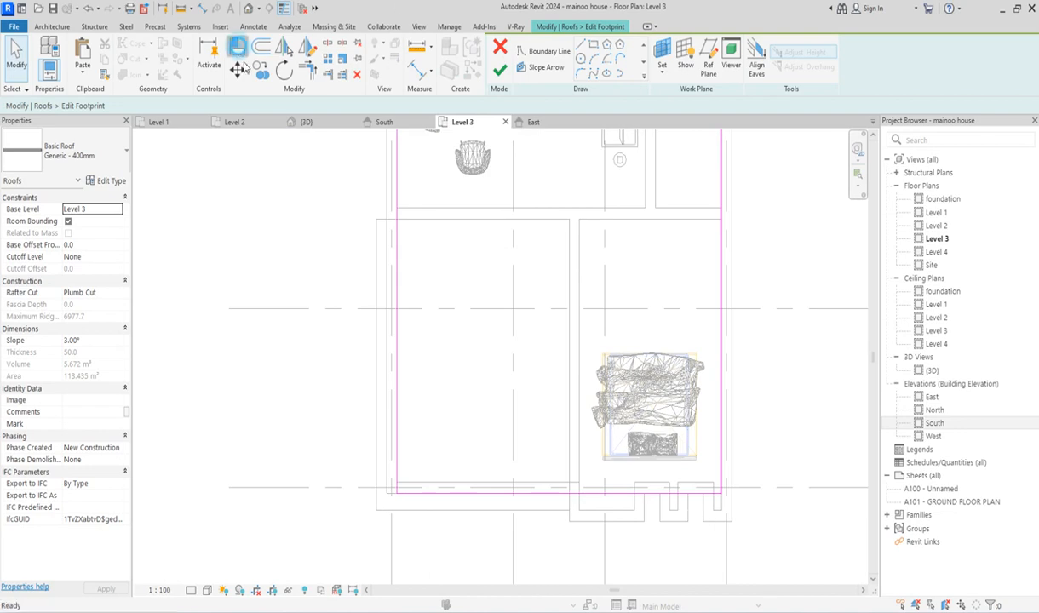
Align the roof footprint's edge at grid E with the inner face of the front wall and finish the sketch
left_click(237, 49)
left_click(566, 483)
left_click(558, 493)
right_click(244, 195)
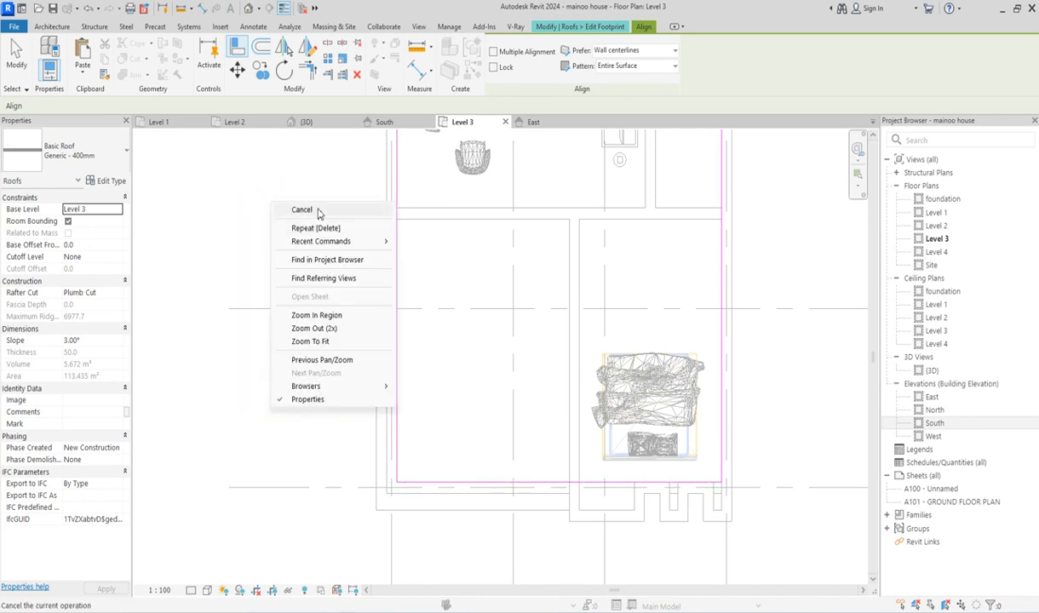
left_click(316, 204)
left_click(504, 75)
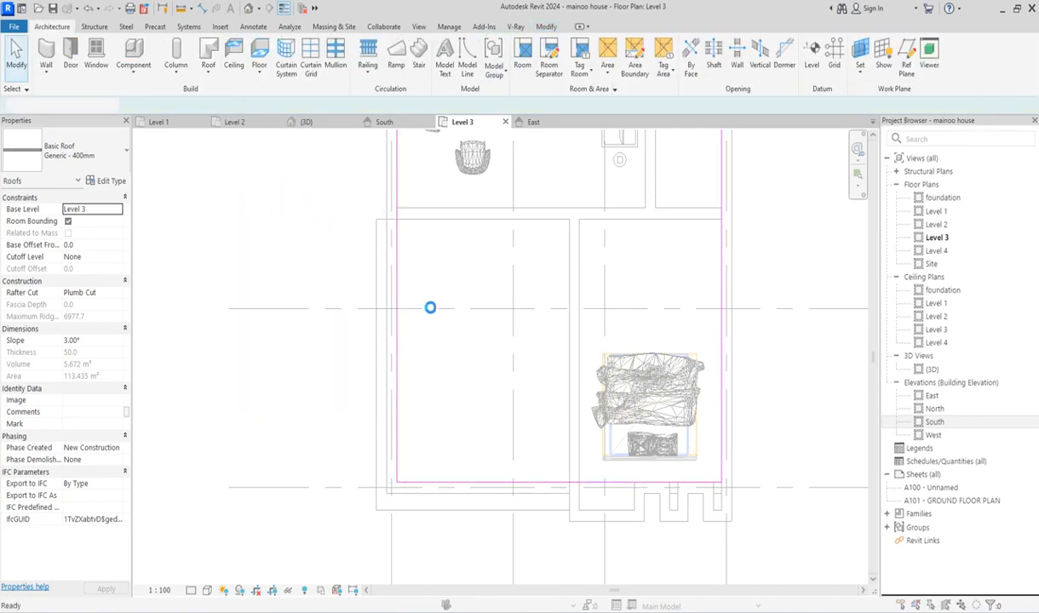
left_click(599, 323)
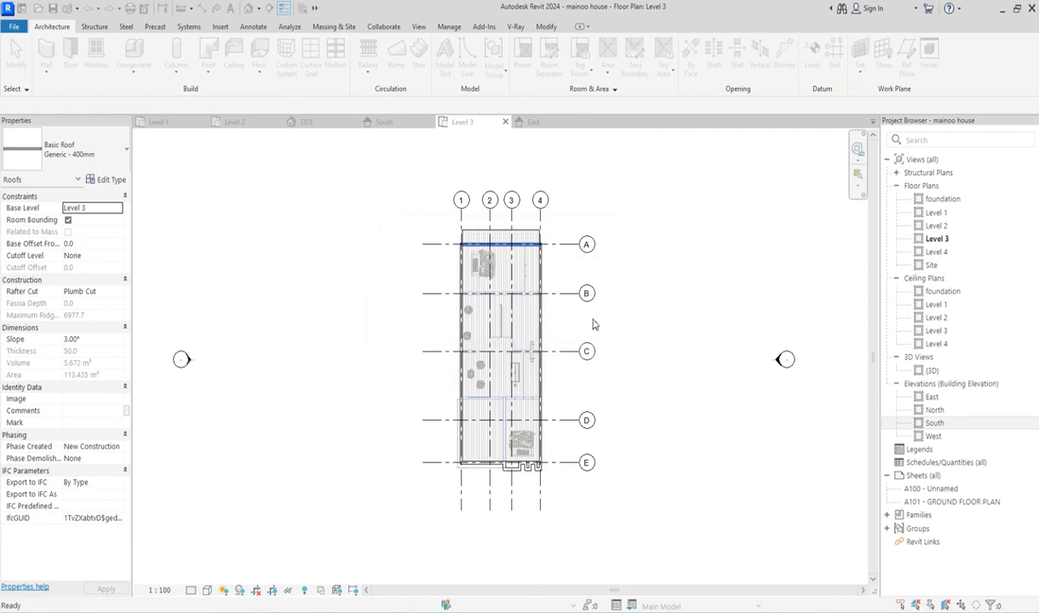
scroll(647, 321, "up", 4)
left_click(796, 382)
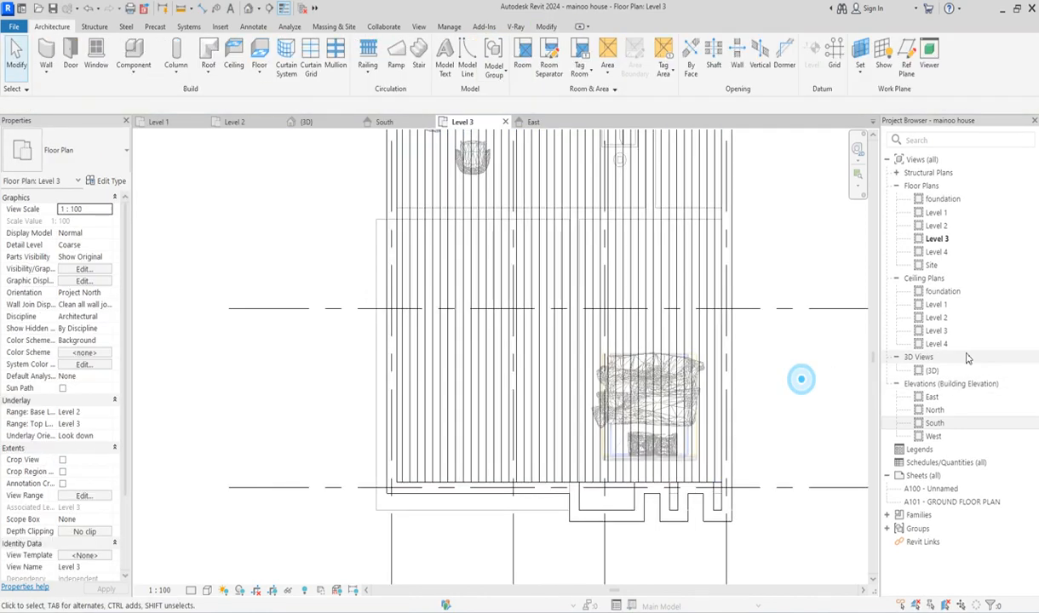
Delete the Level 3 rear perimeter wall on grid A in the 3D view
double_click(933, 371)
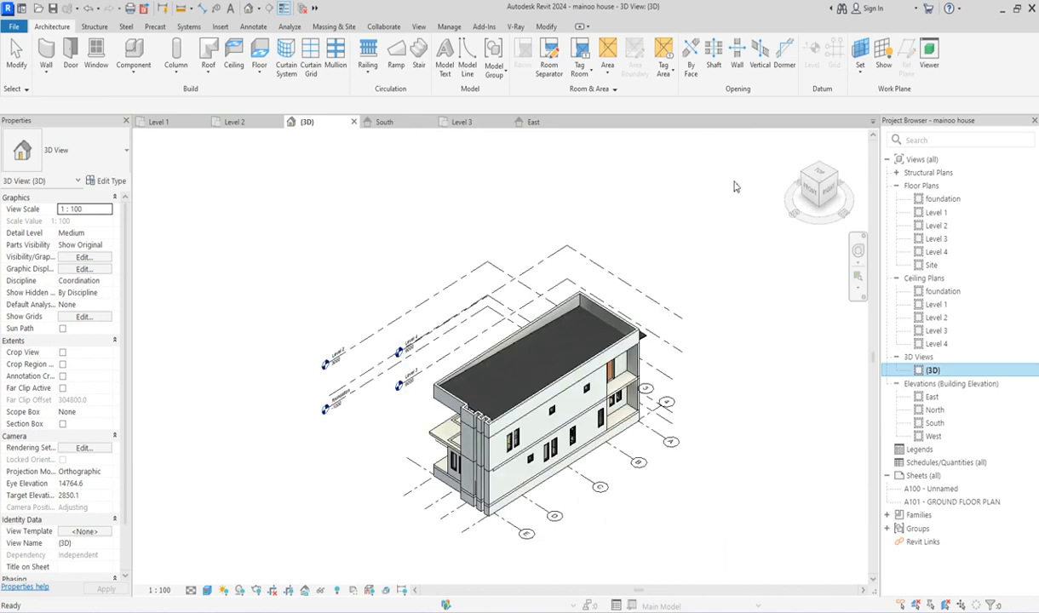
left_click(801, 176)
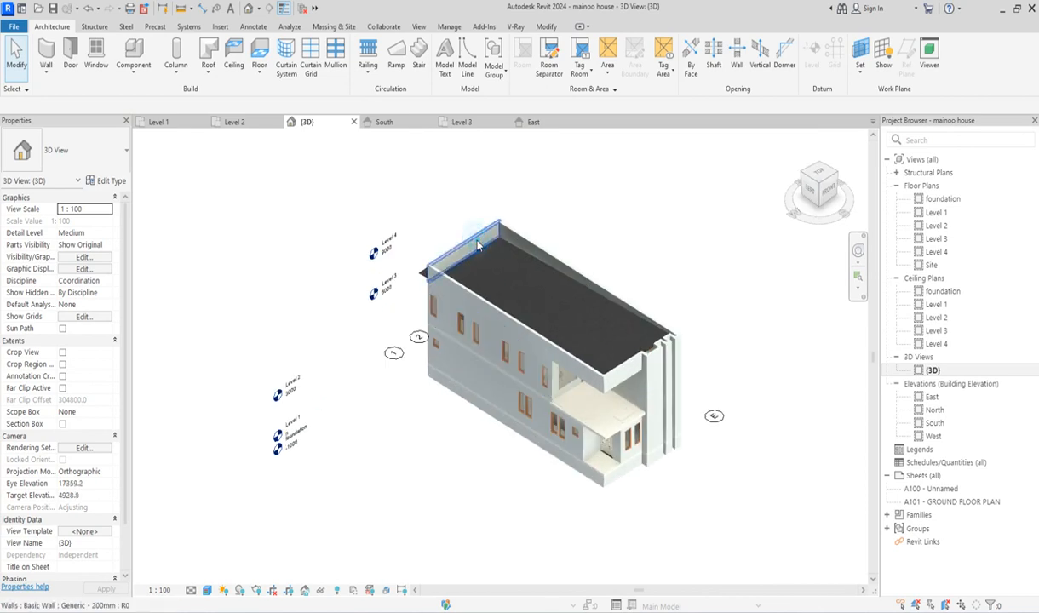
left_click(478, 246)
key("Escape")
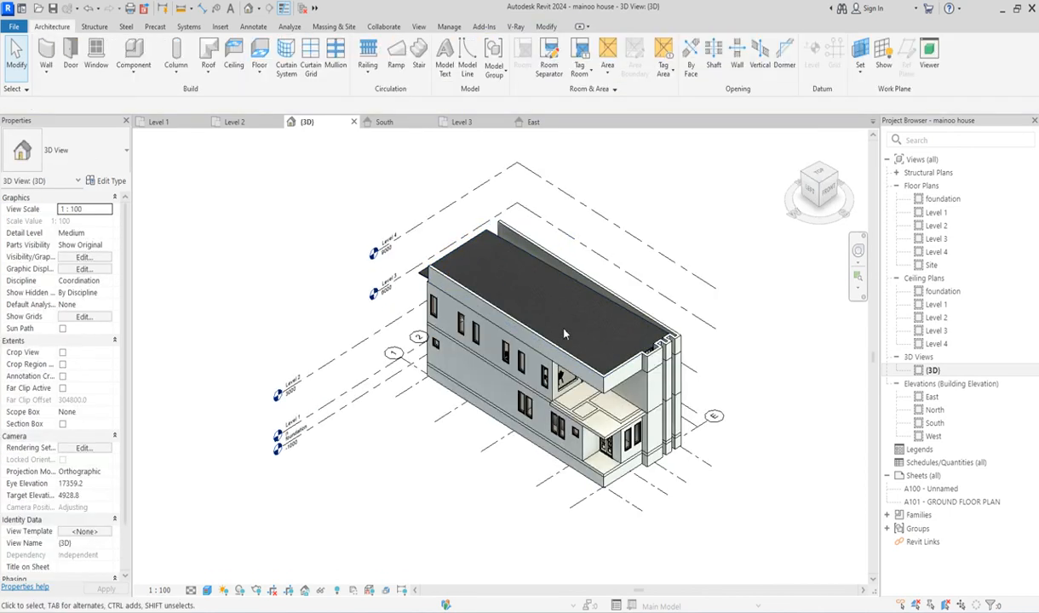
Examine in 3D how the roof edge meets the stepped front walls near grid E
scroll(565, 334, "up", 5)
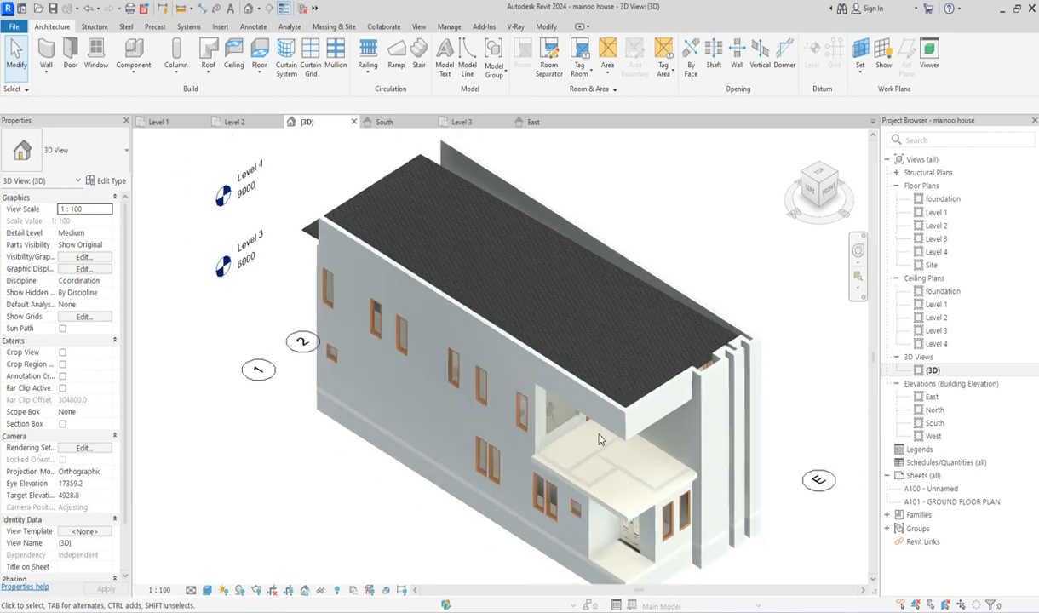
scroll(610, 435, "up", 3)
scroll(631, 415, "down", 3)
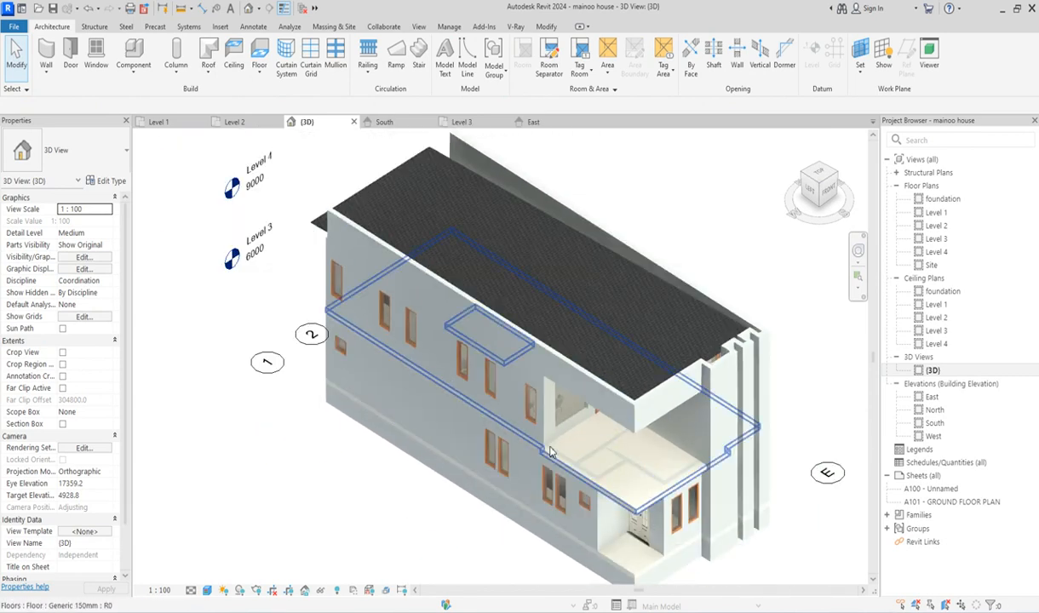
scroll(549, 456, "up", 2)
scroll(597, 426, "down", 4)
scroll(701, 384, "up", 4)
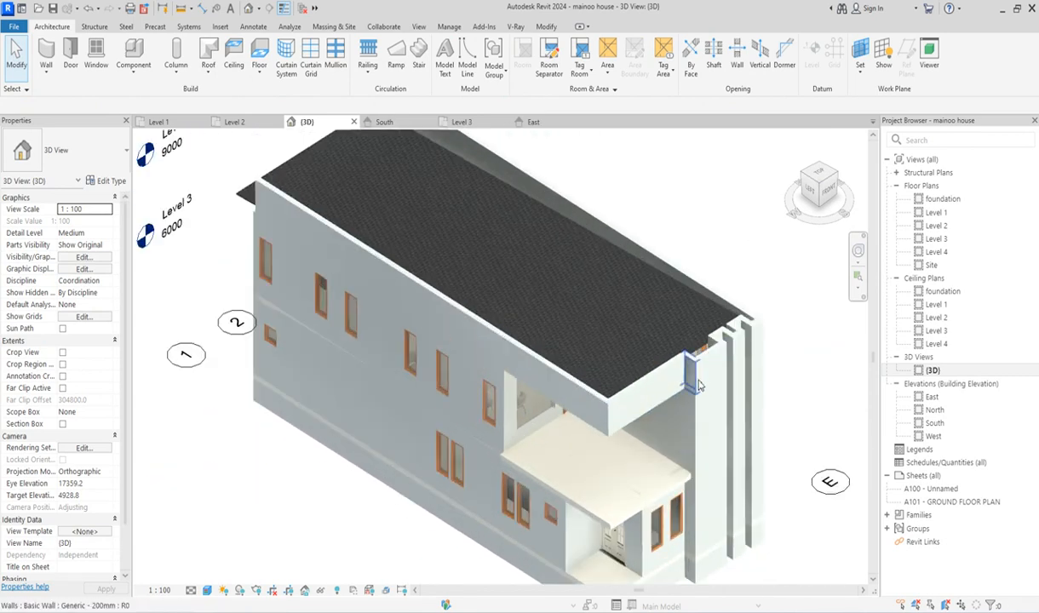
scroll(701, 385, "up", 5)
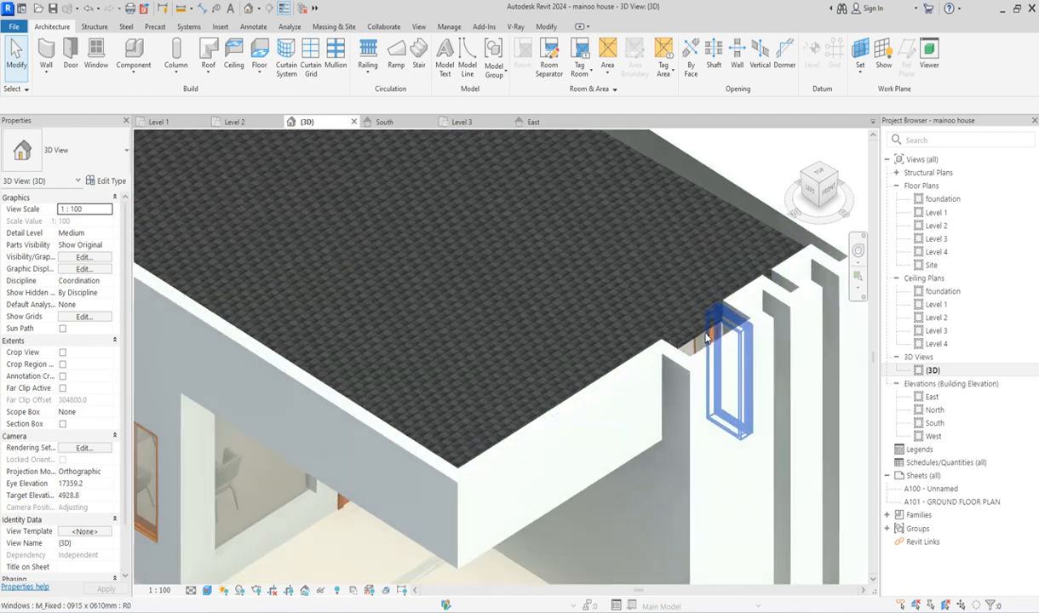
scroll(705, 339, "down", 5)
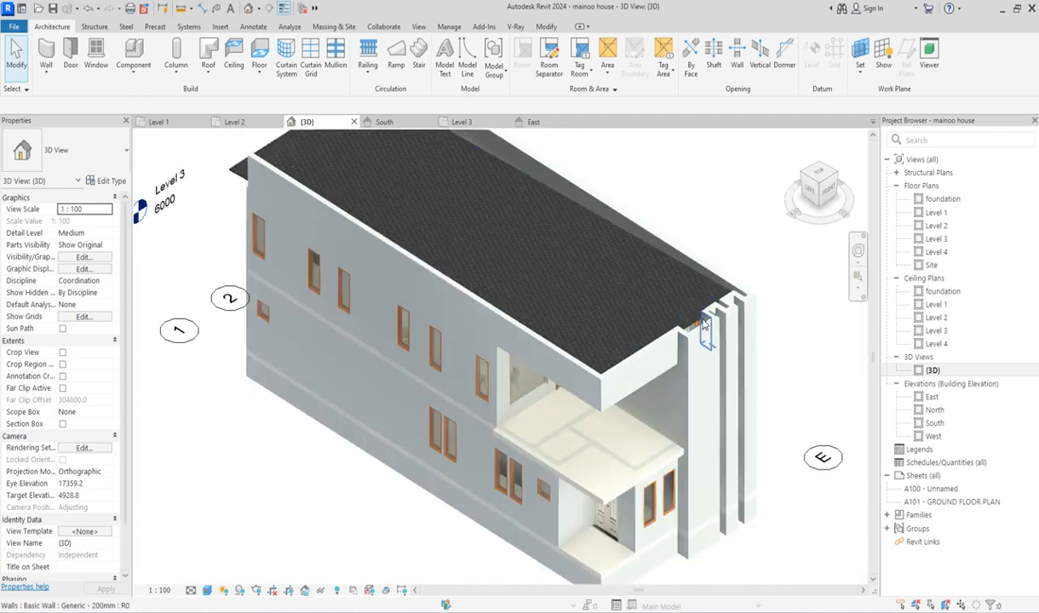
scroll(705, 324, "up", 3)
scroll(687, 313, "up", 2)
Reopen the Generic - 400mm roof's footprint sketch and continue editing it in the Level 3 floor plan
left_click(600, 338)
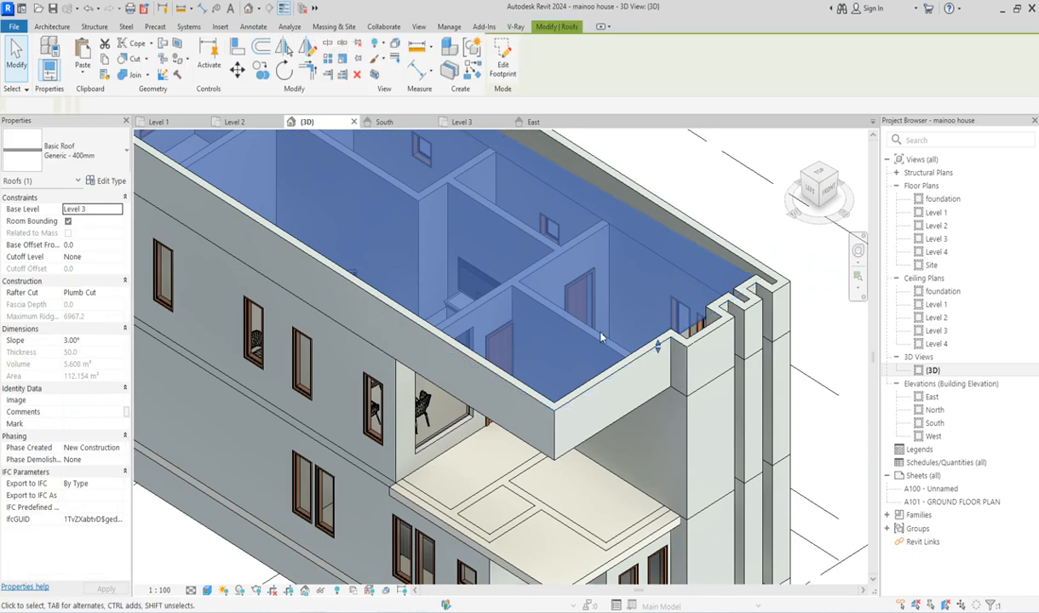
double_click(552, 193)
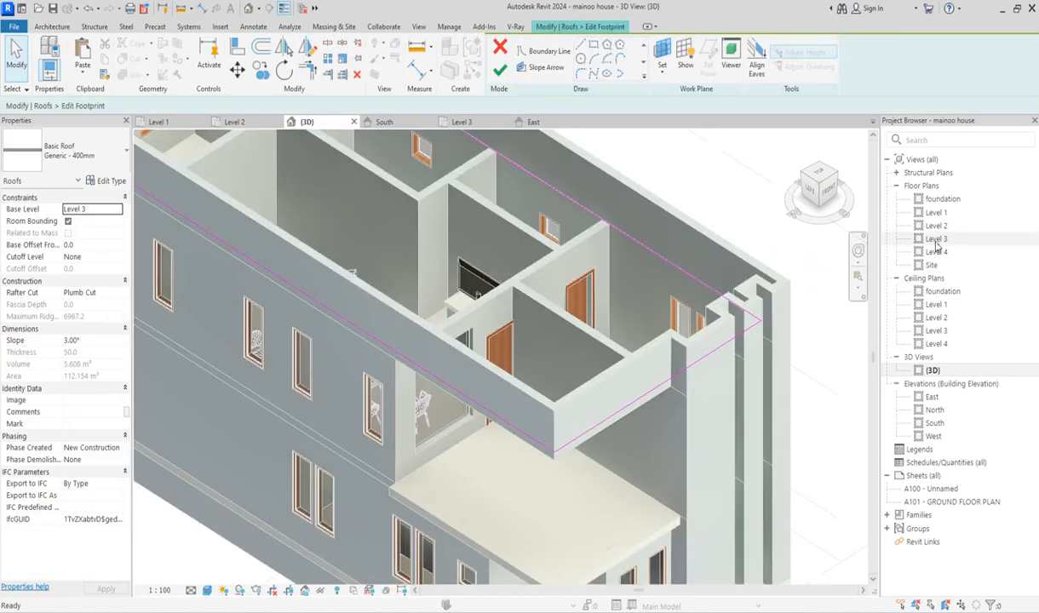
double_click(936, 239)
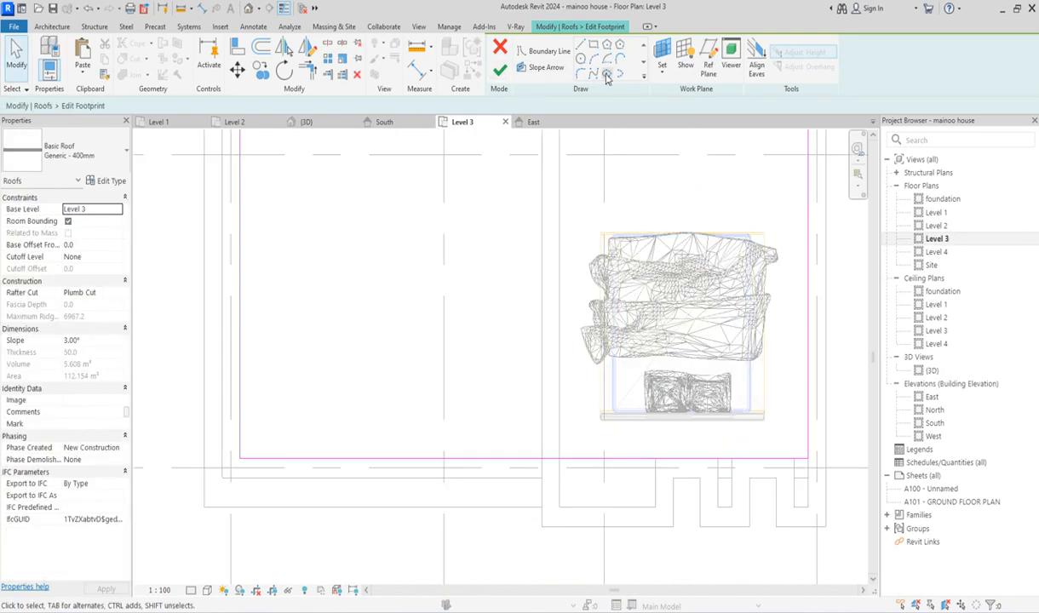
Pick the three inner wall faces of the widest front projection near grid E as roof boundary lines
left_click(645, 78)
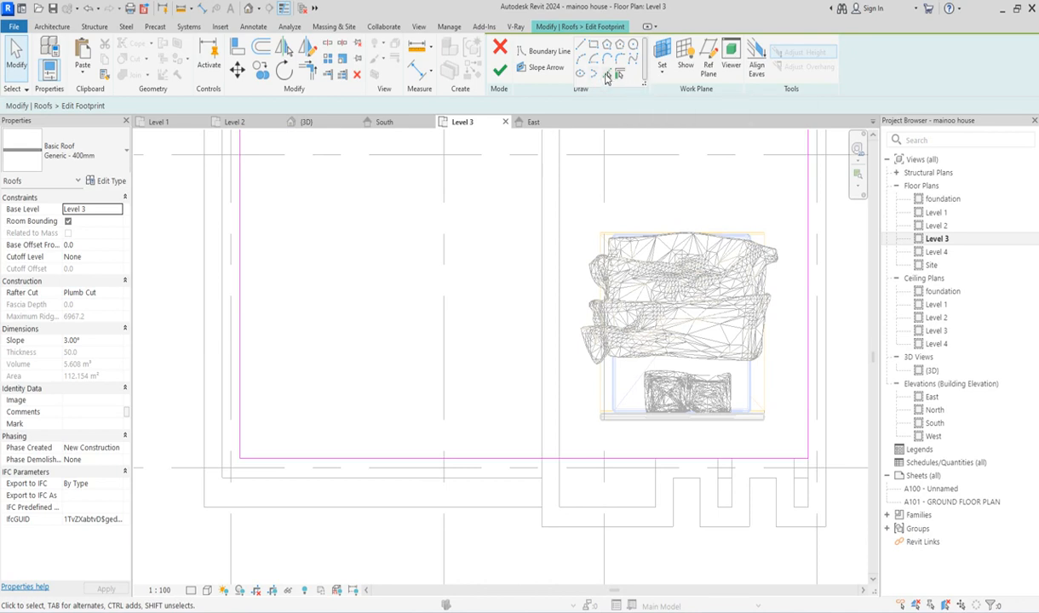
left_click(607, 75)
scroll(609, 487, "up", 3)
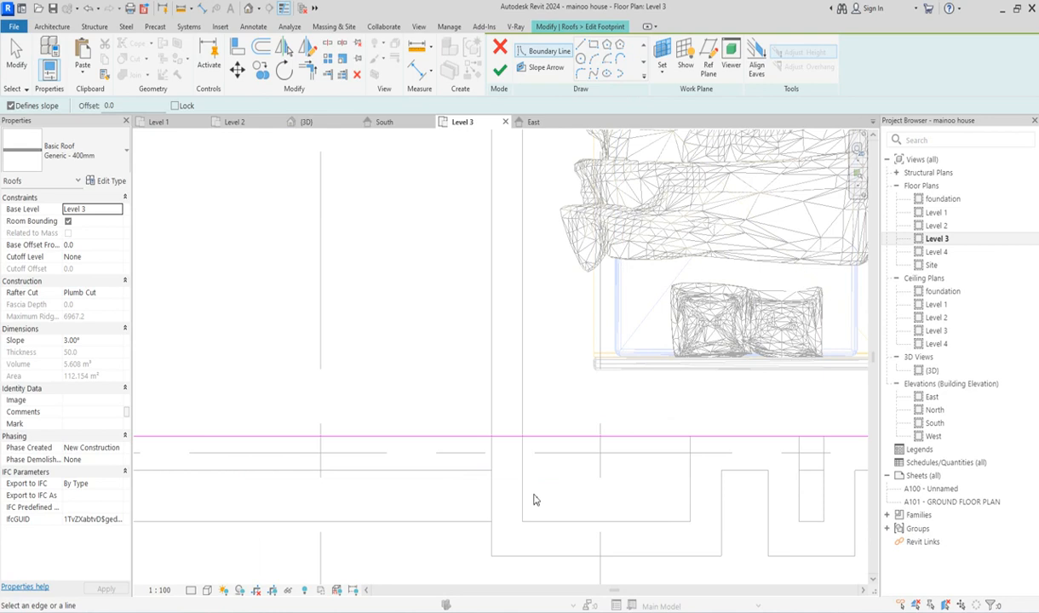
left_click(523, 500)
left_click(562, 520)
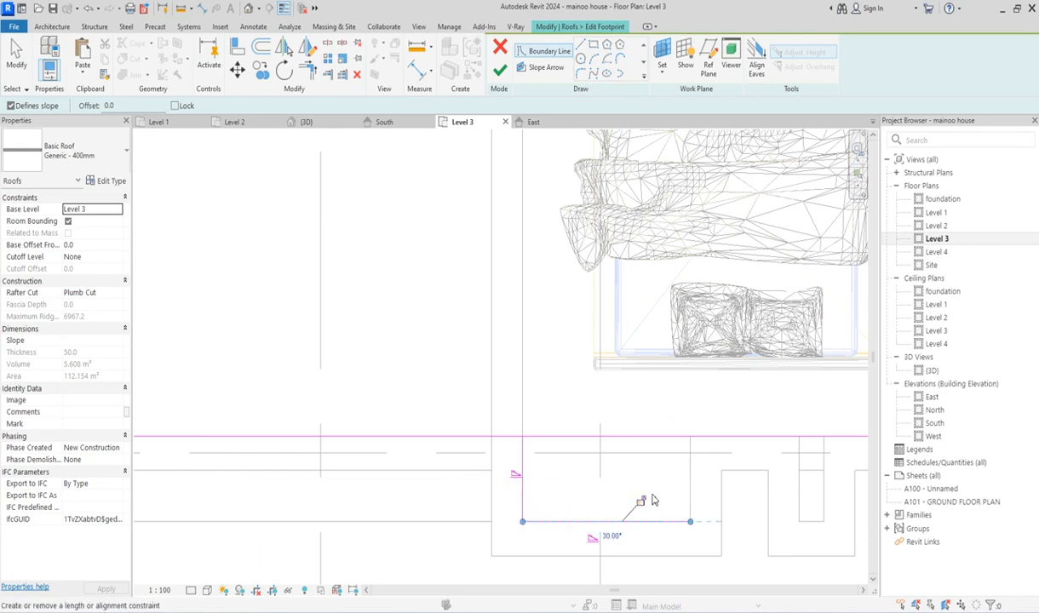
left_click(693, 482)
scroll(753, 479, "down", 3)
scroll(806, 486, "up", 3)
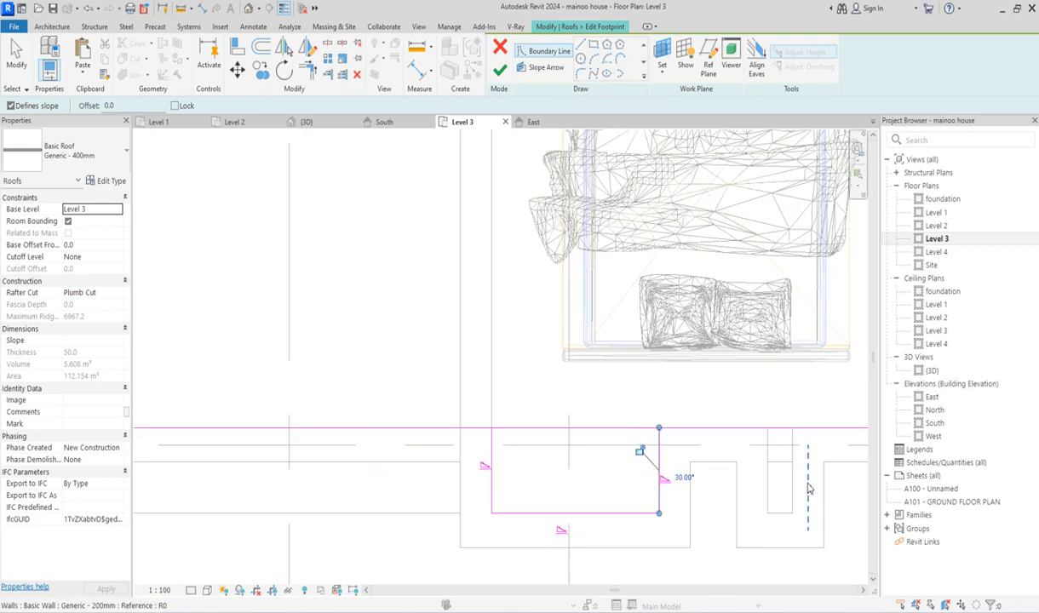
Pick the inner faces of the two narrow front wall projections as roof boundary lines, removing the overlapping line along grid 4
left_click(769, 487)
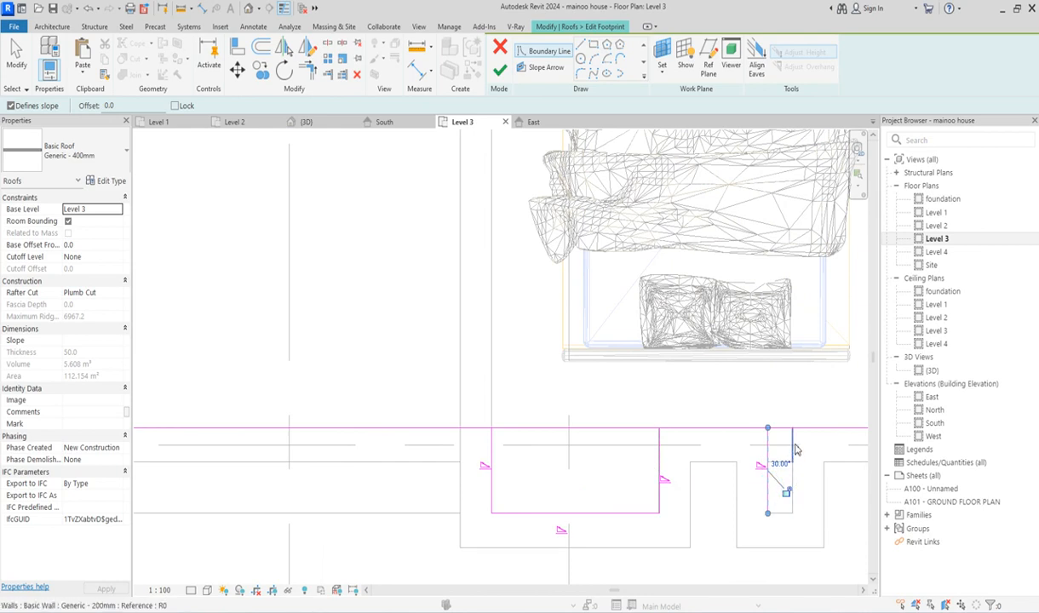
scroll(796, 446, "up", 3)
left_click(792, 482)
scroll(788, 404, "down", 3)
left_click(774, 502)
scroll(758, 436, "up", 3)
left_click(757, 434)
left_click(801, 426)
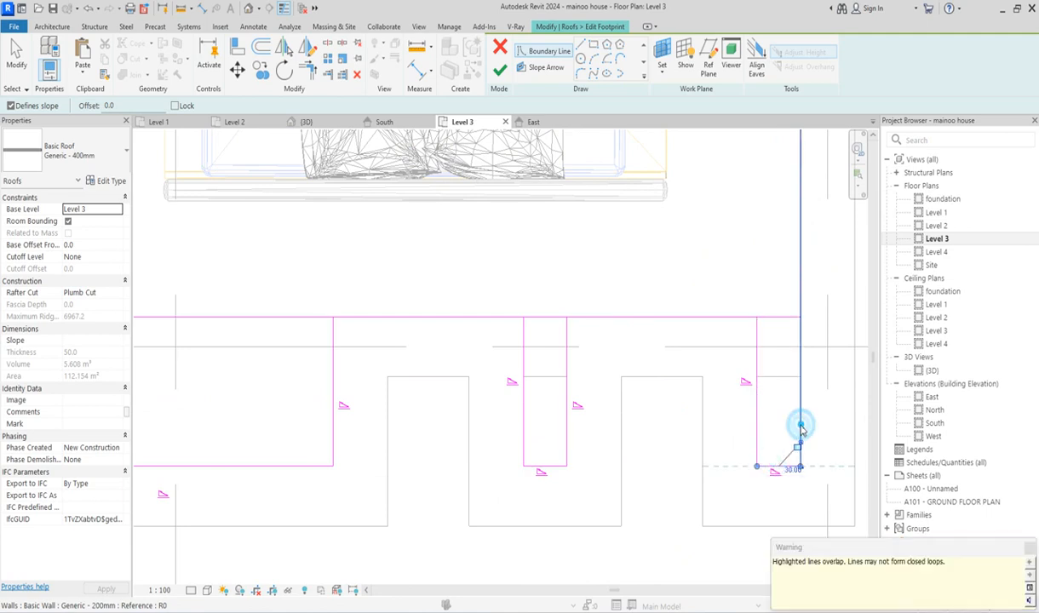
key("Escape")
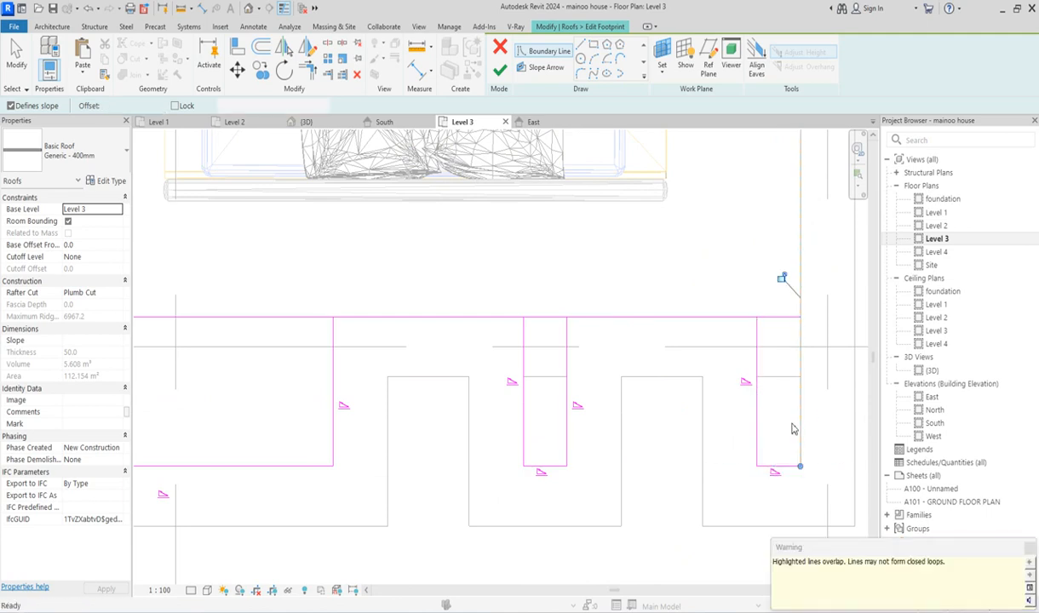
left_click(1030, 553)
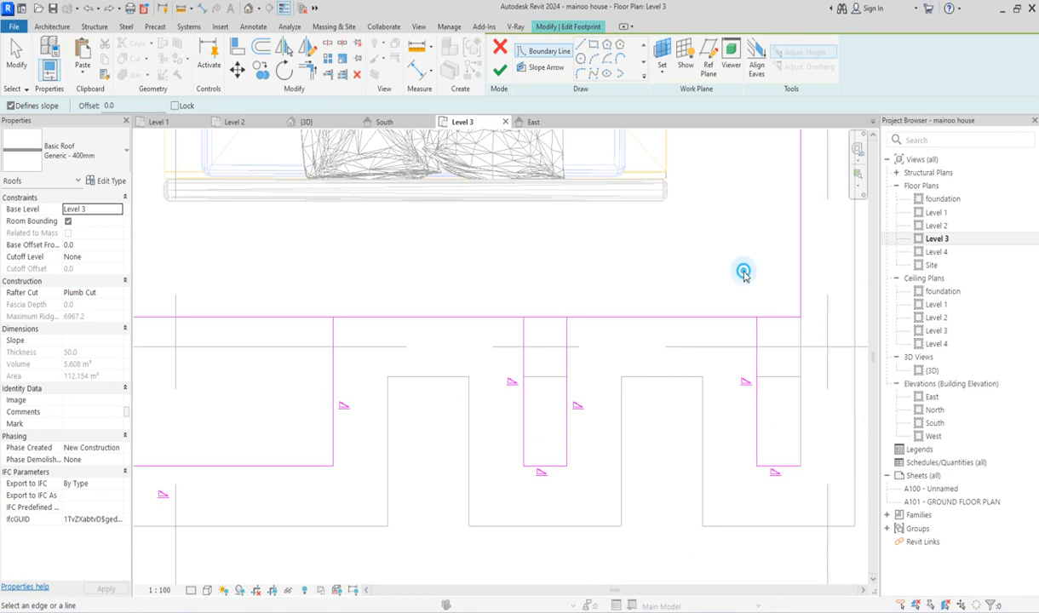
Split the long footprint edge at grid E between the front wall projections
left_click(327, 42)
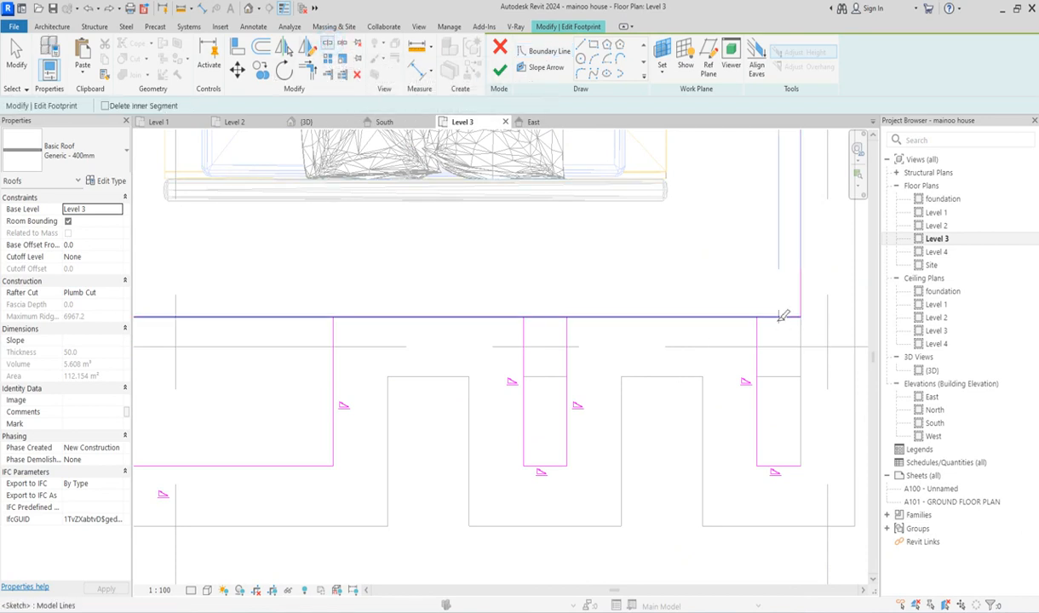
left_click(546, 317)
left_click(290, 317)
Trim the split grid E segments and the projection lines to corners so the footprint follows the stepped front walls
left_click(308, 68)
left_click(698, 317)
left_click(757, 339)
left_click(601, 317)
left_click(566, 332)
left_click(494, 317)
left_click(524, 338)
left_click(387, 316)
left_click(334, 344)
scroll(399, 344, "down", 2)
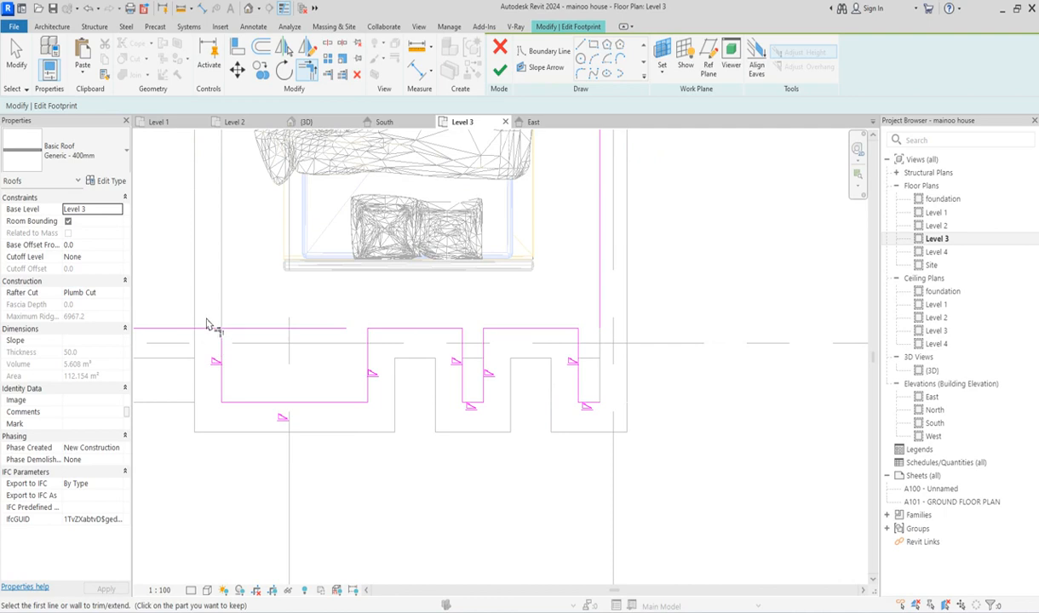
left_click(207, 329)
left_click(219, 350)
scroll(498, 387, "down", 3)
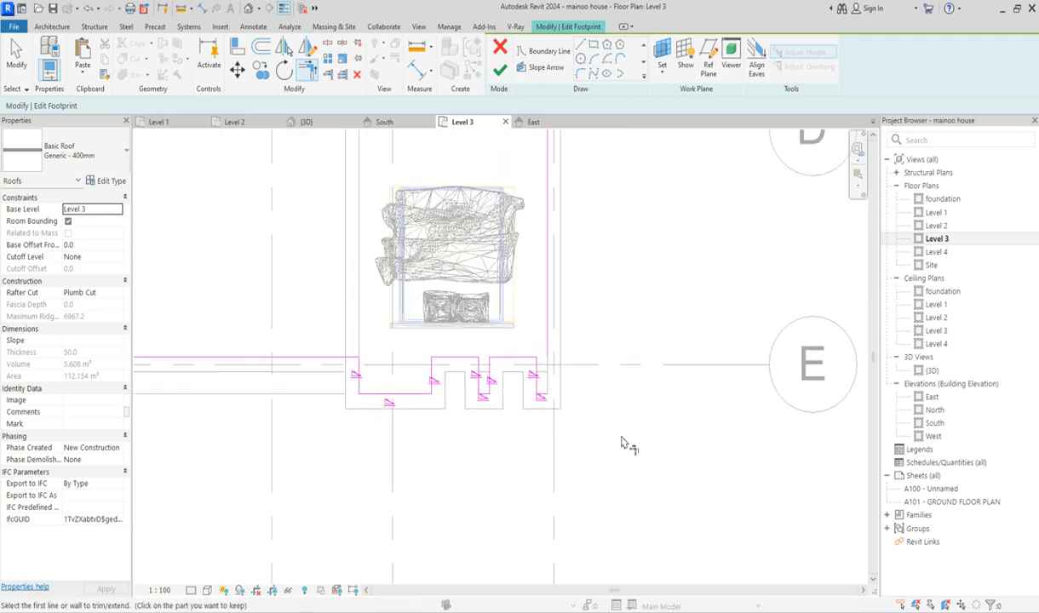
scroll(639, 382, "down", 3)
scroll(585, 322, "up", 2)
right_click(497, 319)
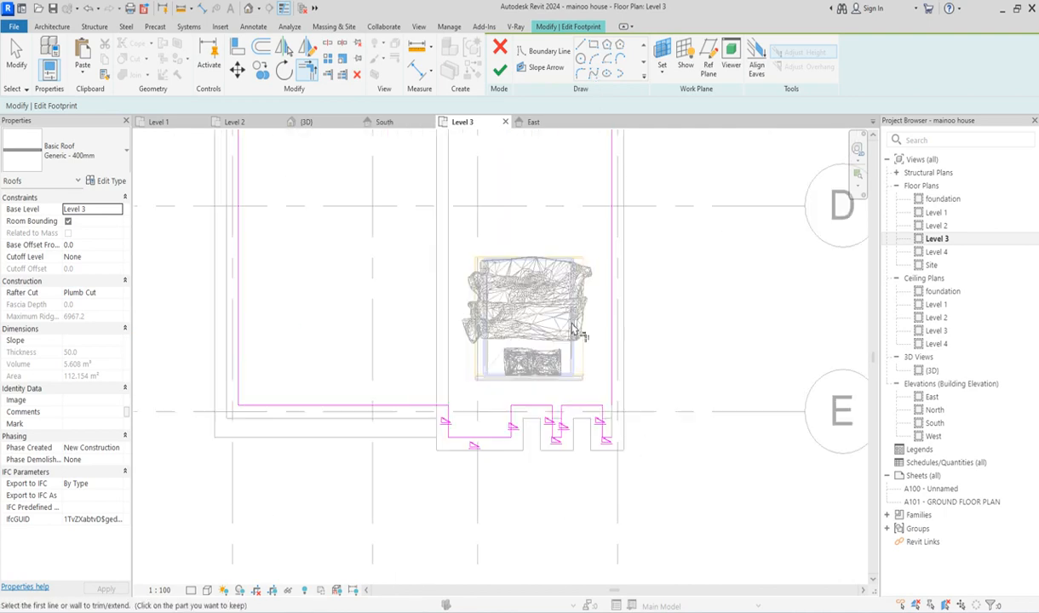
left_click(524, 329)
Turn off Defines Roof Slope for all the stepped boundary lines at the front of the footprint
left_click_drag(325, 310, 650, 487)
left_click(67, 209)
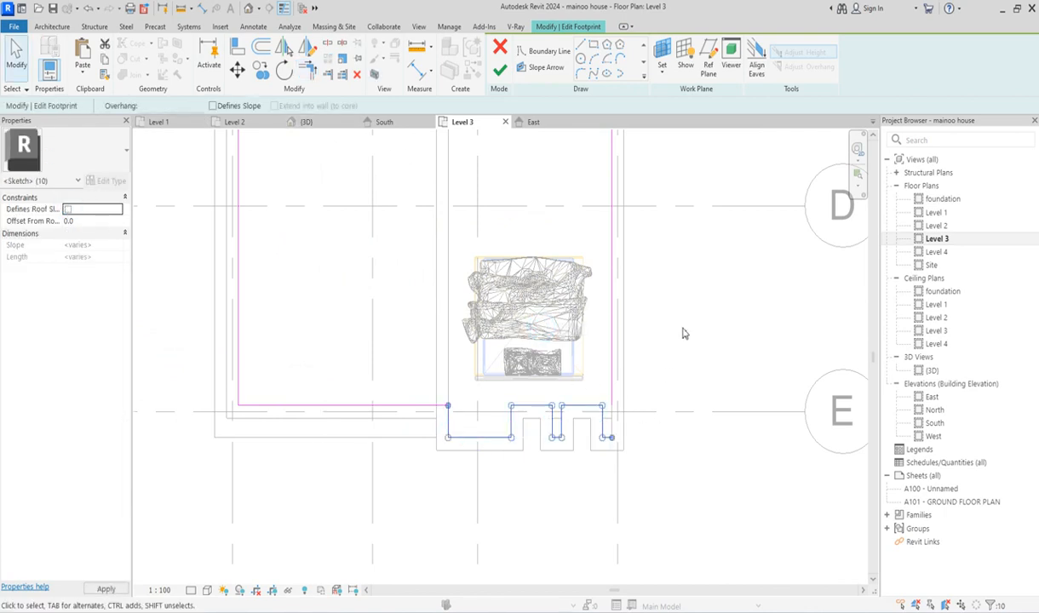
left_click(651, 309)
Close the open footprint corner near grids E and 4 with a corner trim and finish the sketch without attaching the walls
left_click(498, 72)
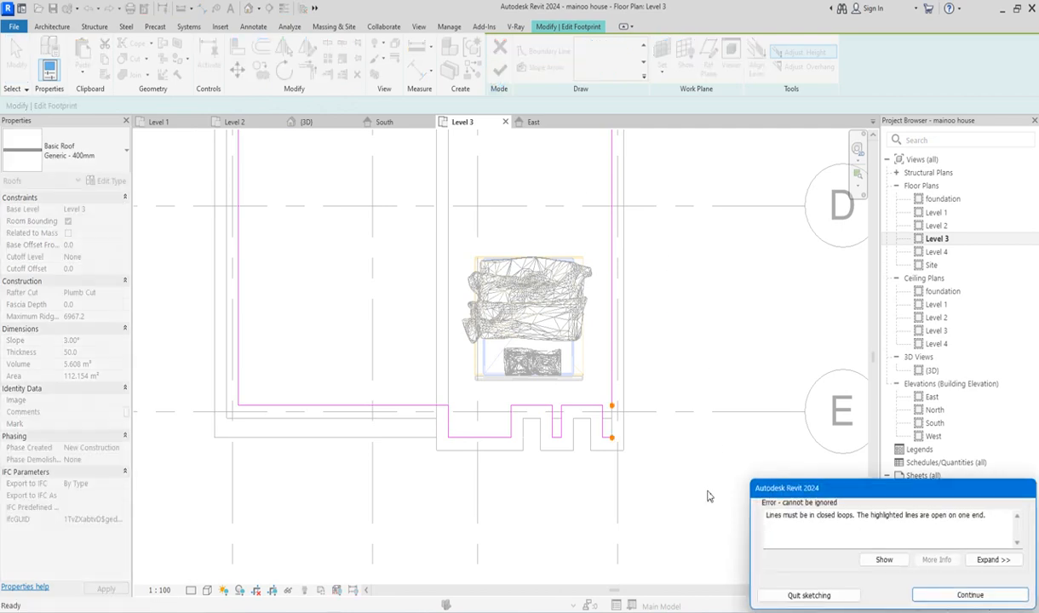
left_click(972, 597)
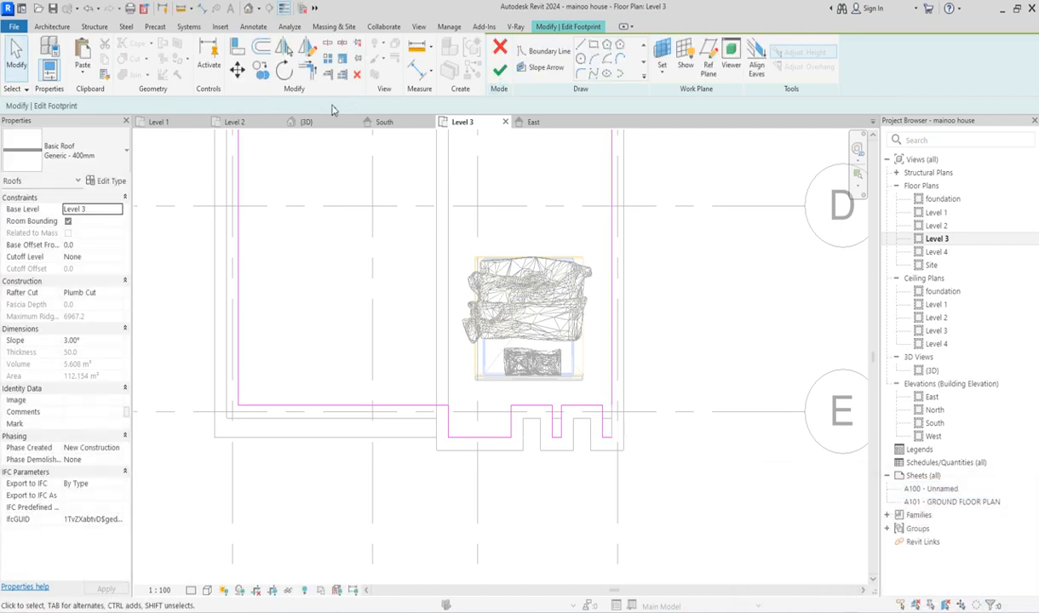
left_click(313, 75)
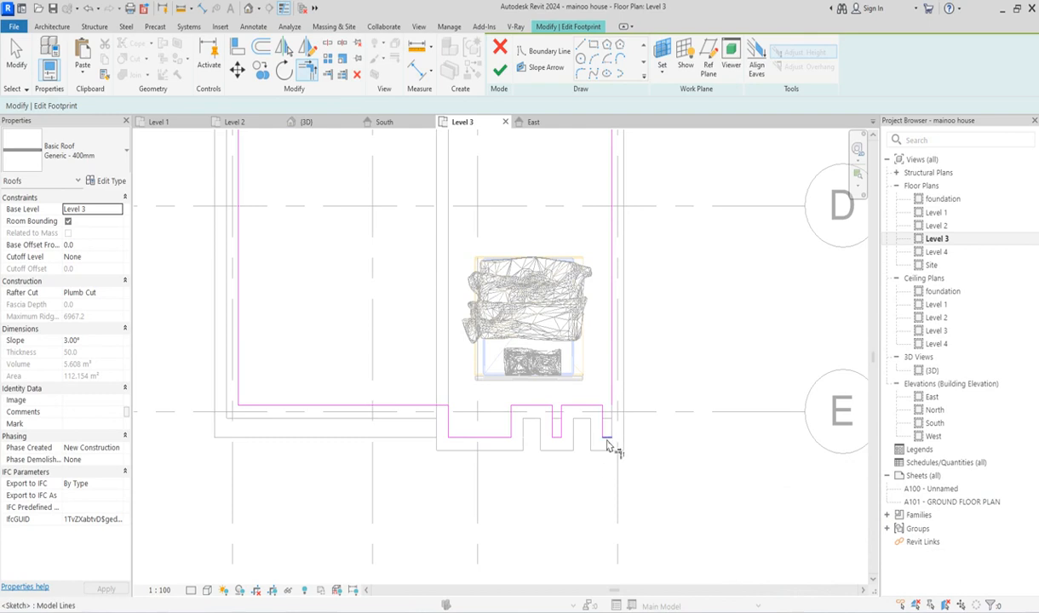
left_click(616, 374)
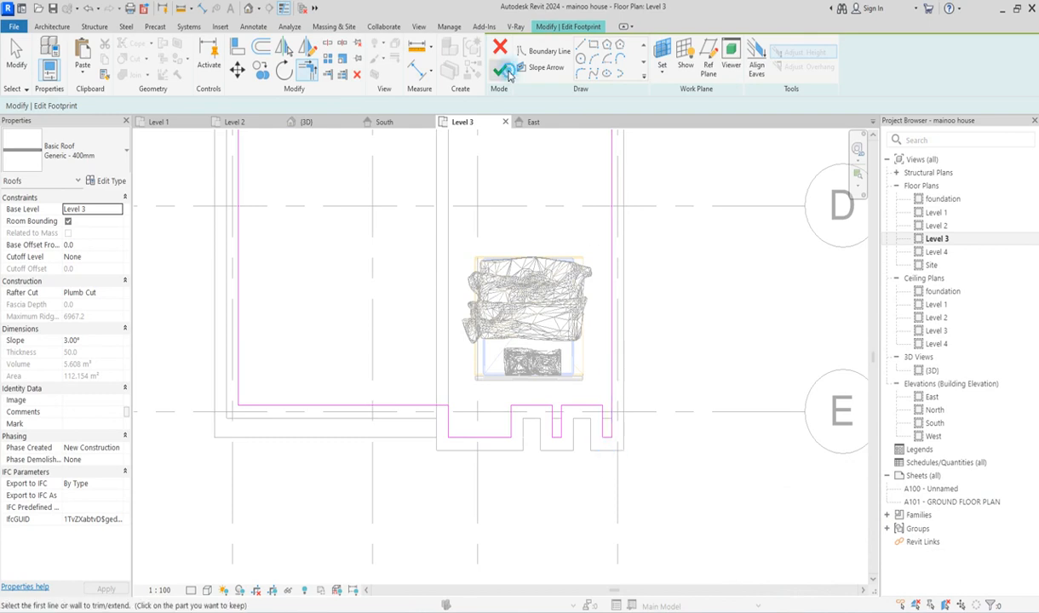
left_click(500, 70)
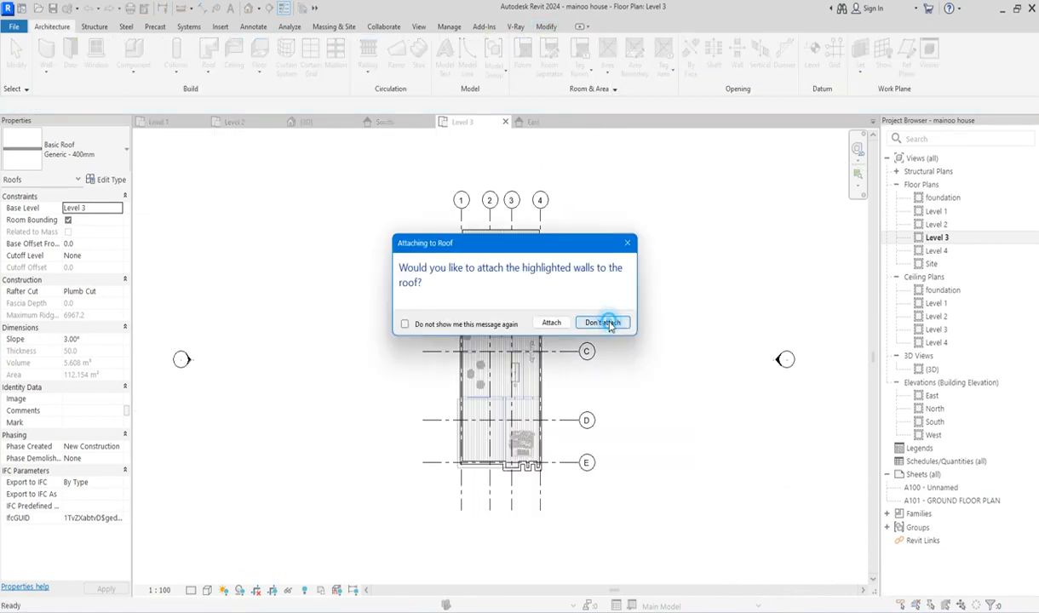
left_click(604, 323)
Examine in the 3D view how the edited roof fits inside the stepped front walls
scroll(610, 325, "up", 5)
left_click(673, 309)
scroll(682, 309, "down", 2)
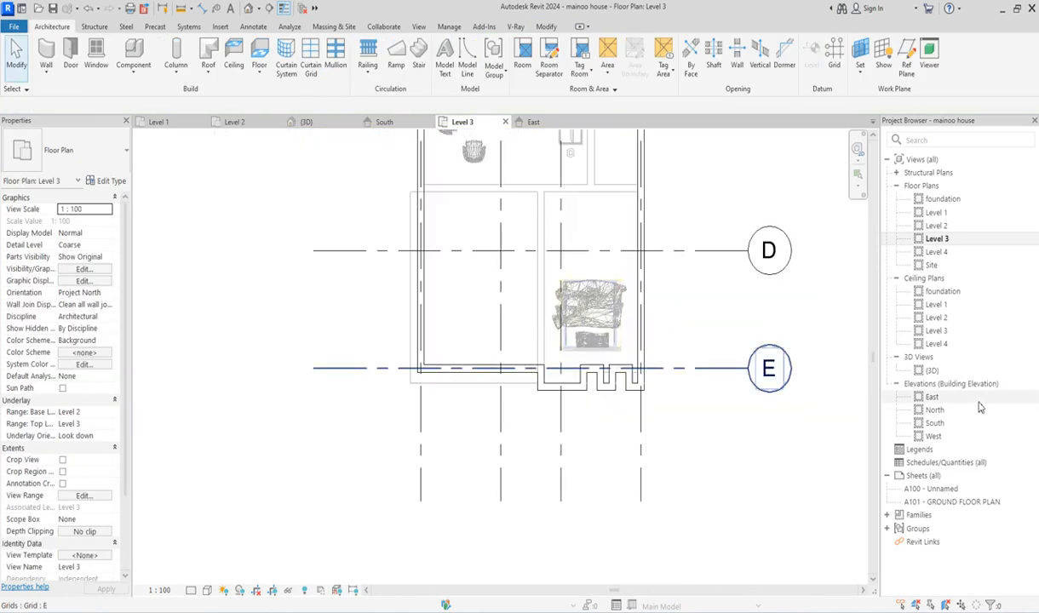
double_click(932, 371)
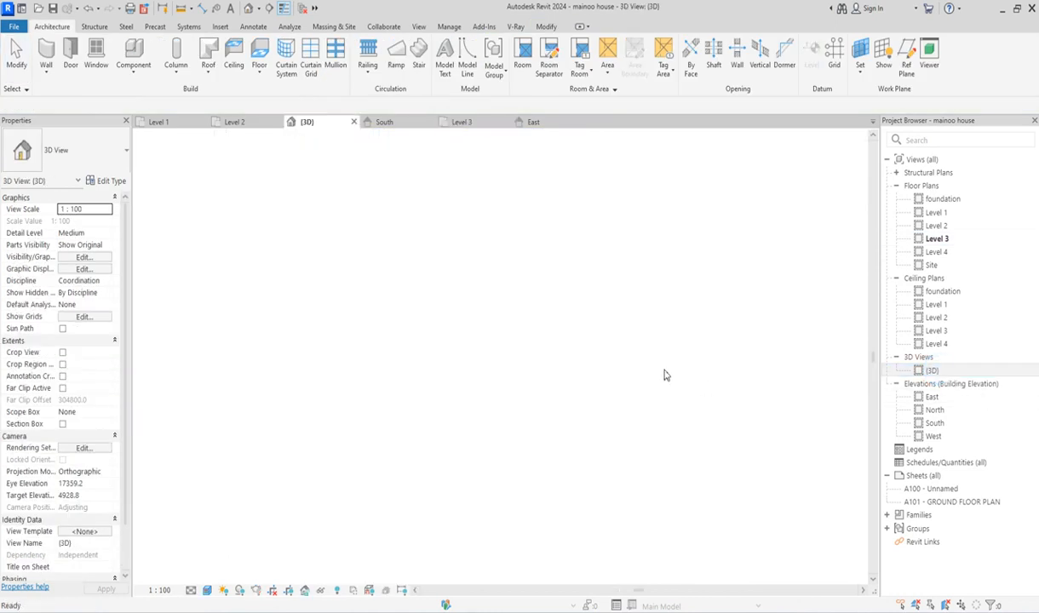
scroll(463, 393, "down", 4)
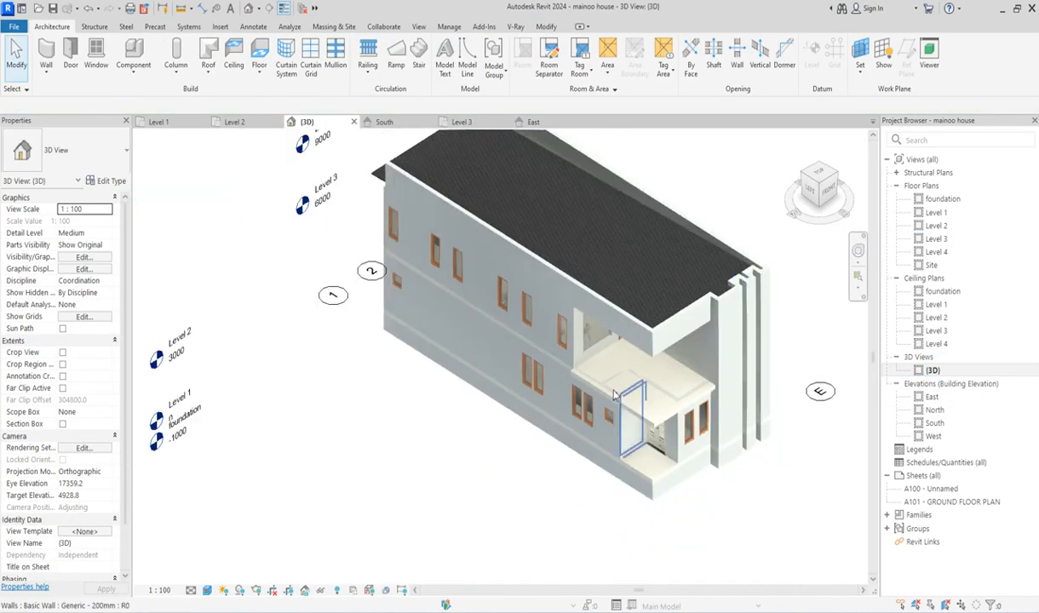
scroll(648, 325, "up", 3)
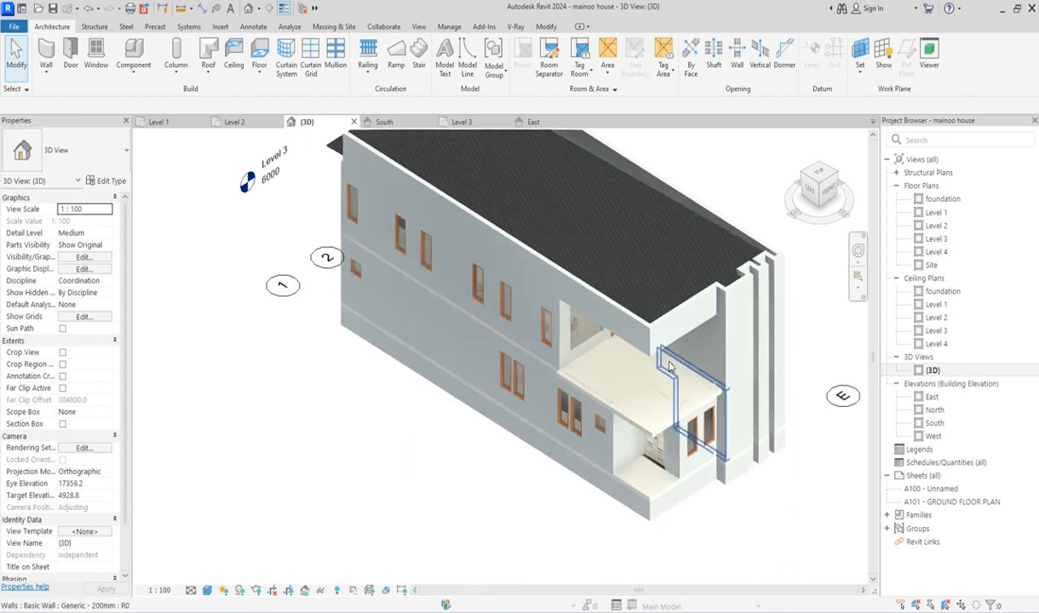
scroll(594, 335, "down", 3)
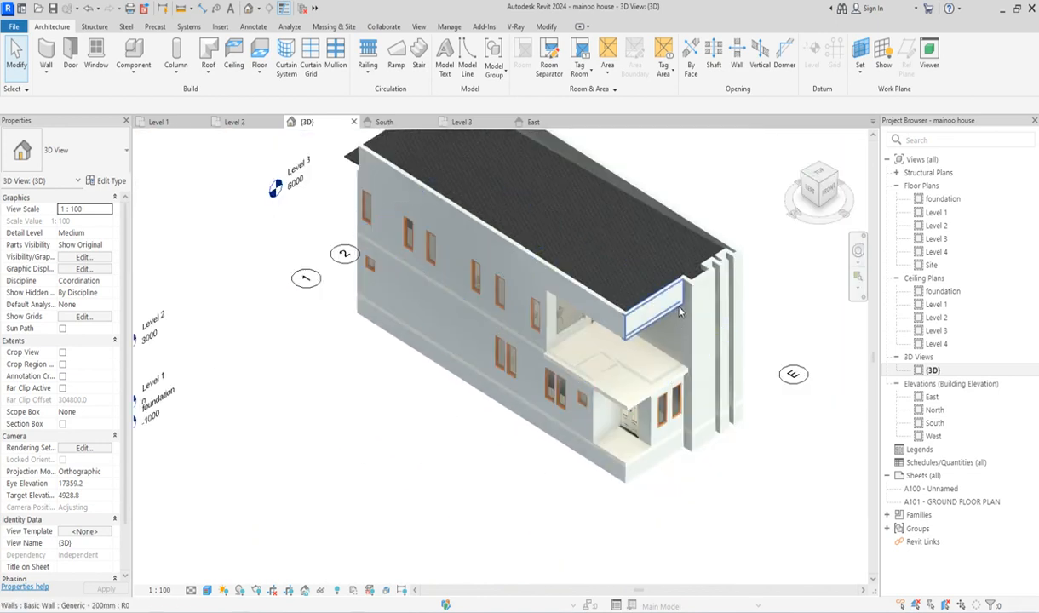
scroll(693, 300, "up", 2)
scroll(673, 307, "up", 2)
scroll(610, 328, "down", 2)
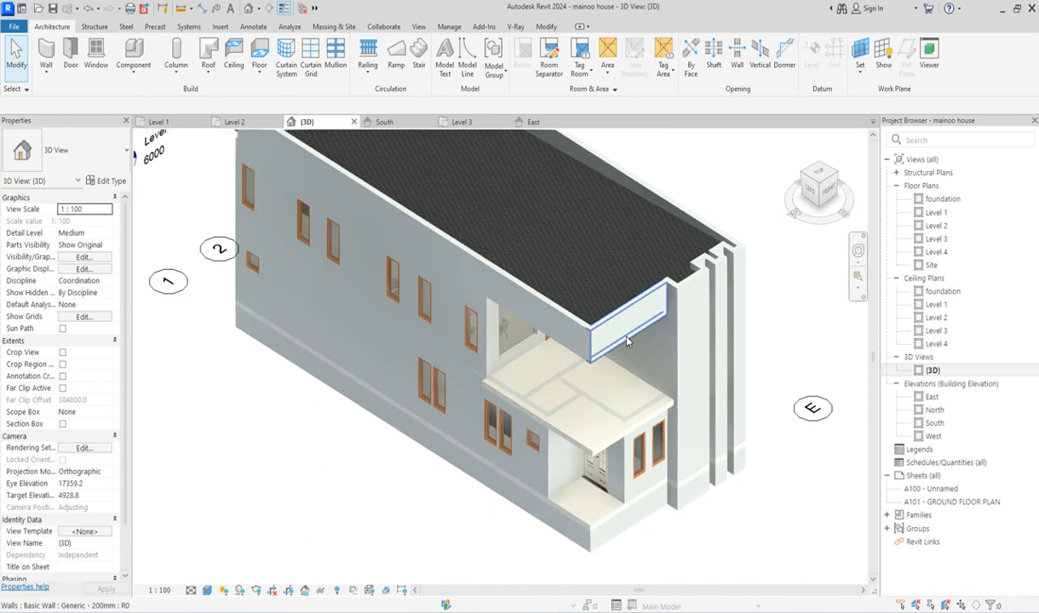
scroll(628, 341, "up", 1)
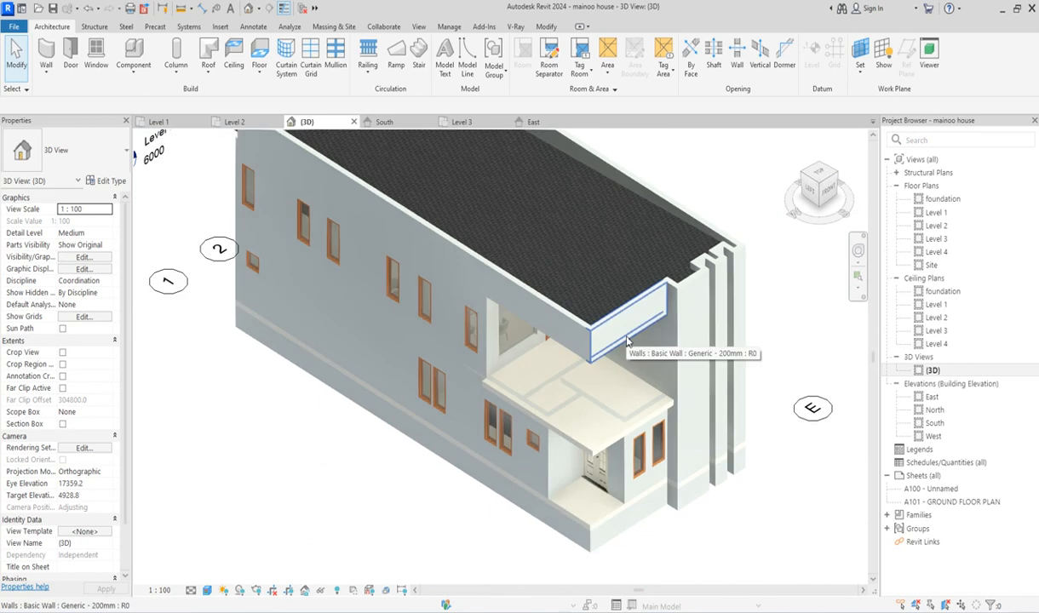
Start an in-place component of the Roofs category on the Level 3 plan, keeping the name Roofs 1
double_click(936, 239)
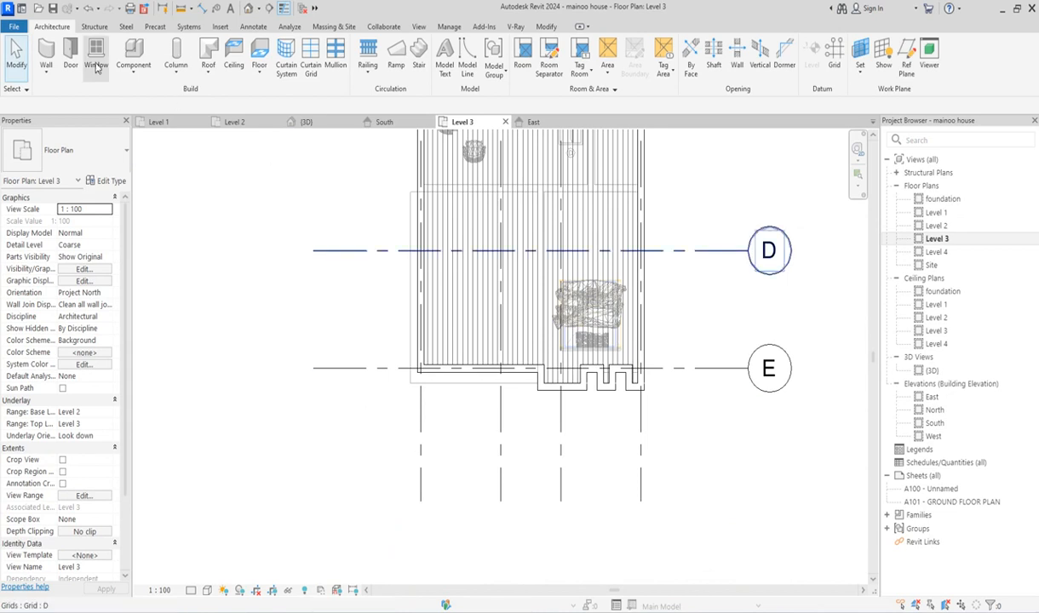
left_click(132, 58)
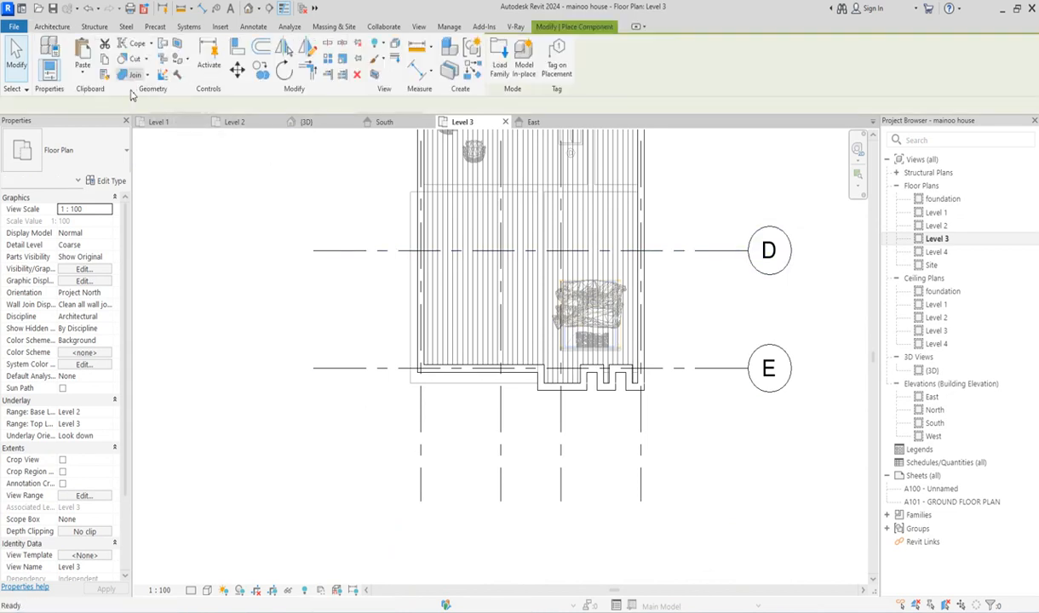
left_click(522, 64)
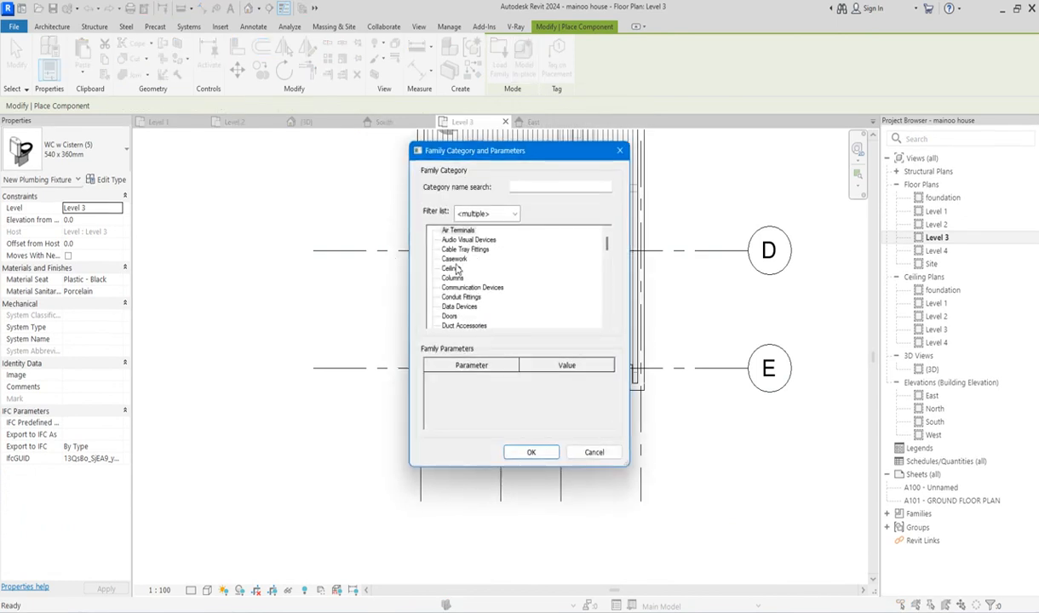
scroll(457, 278, "down", 9)
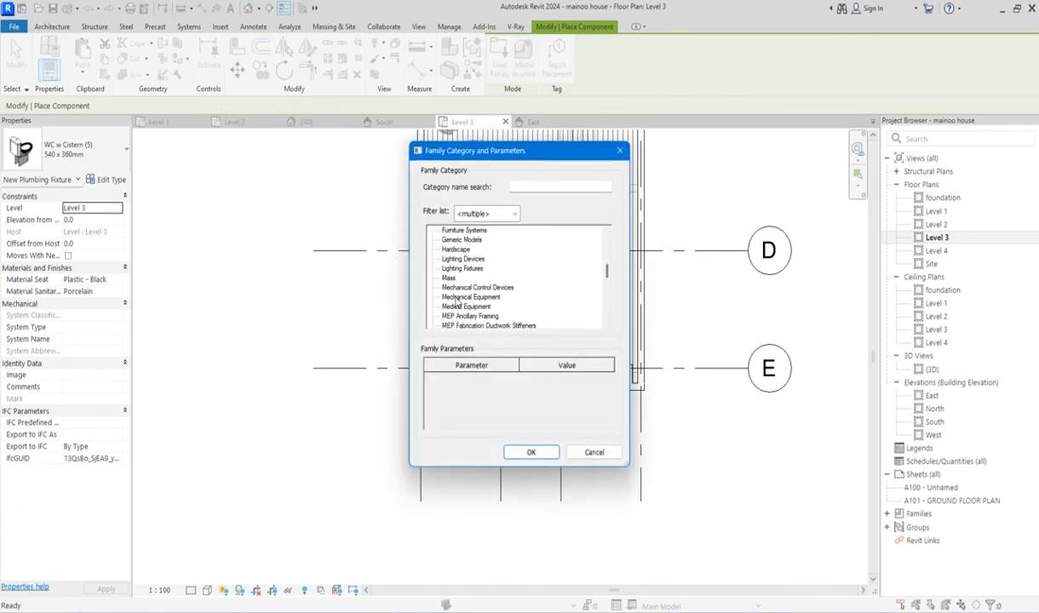
scroll(456, 300, "down", 2)
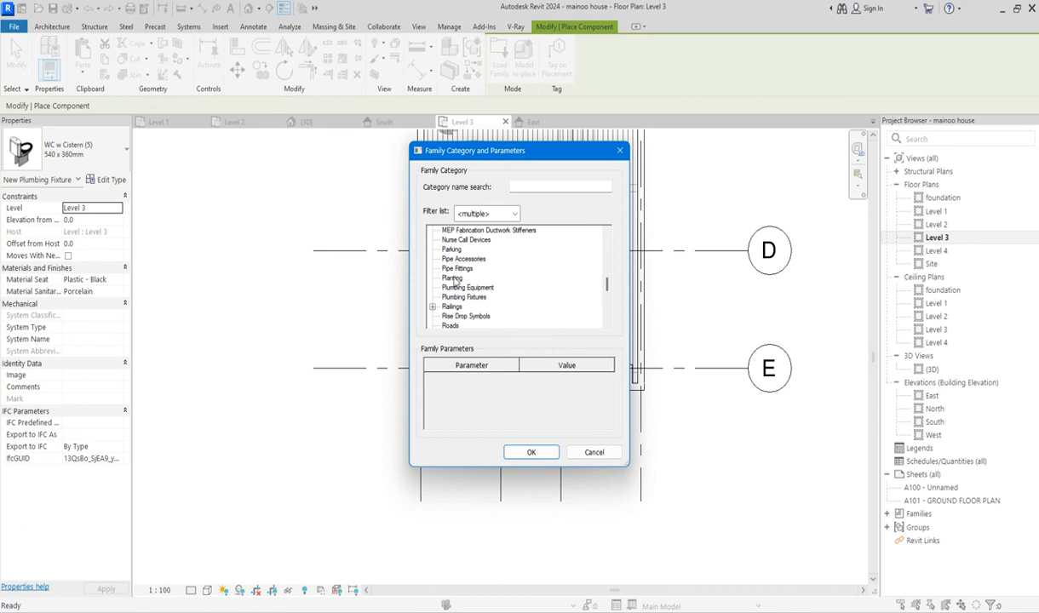
scroll(456, 313, "down", 1)
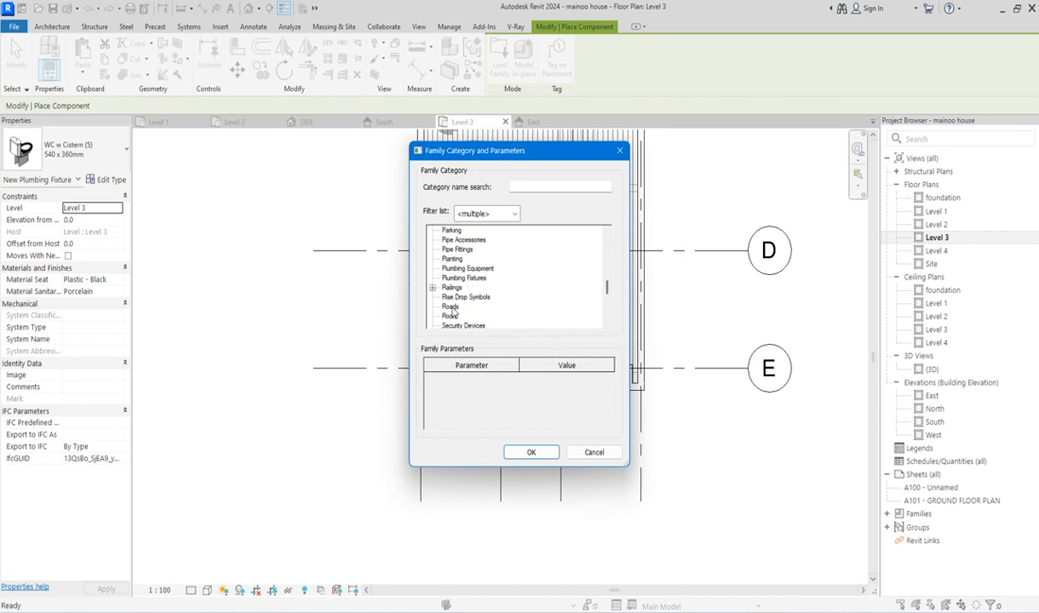
scroll(453, 322, "down", 1)
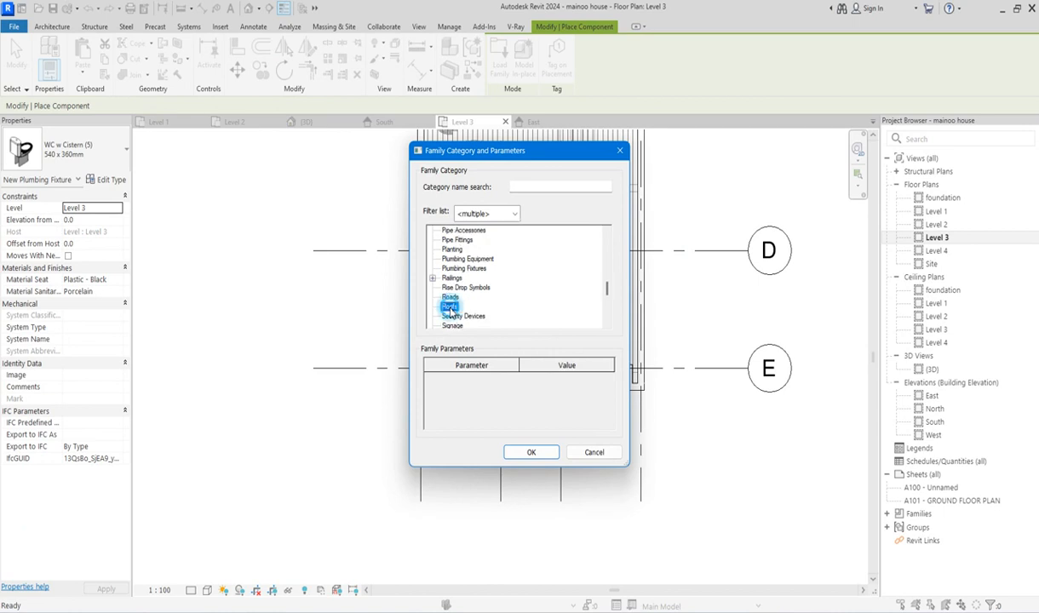
left_click(532, 452)
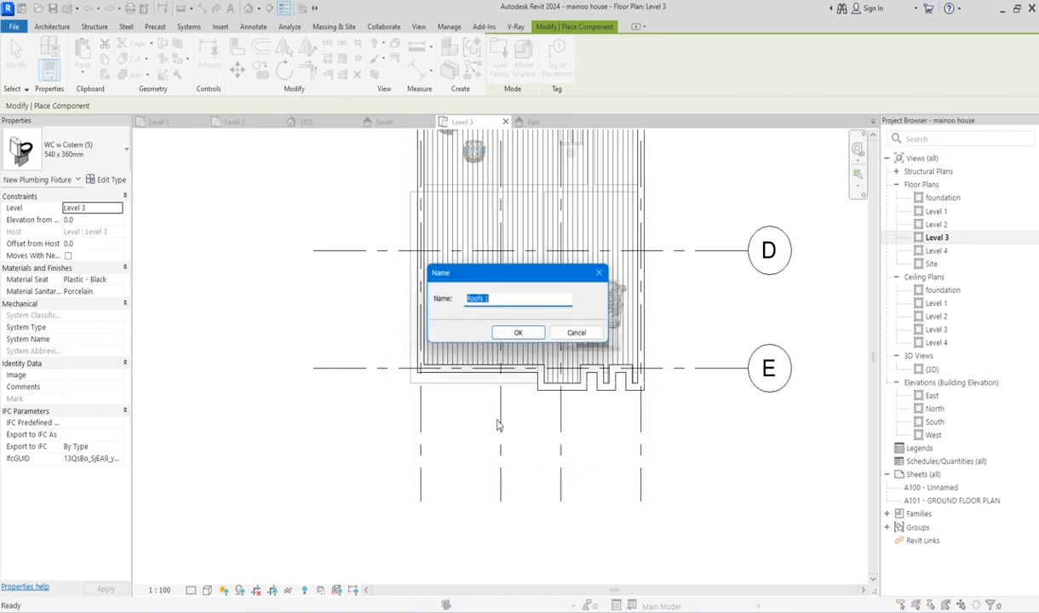
left_click(514, 336)
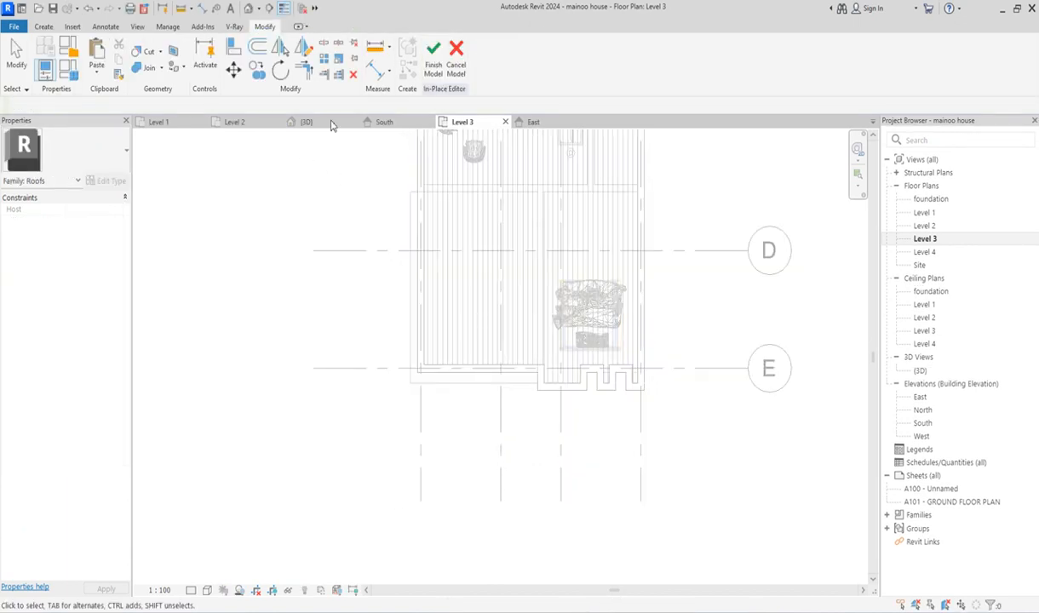
Start an extrusion and pick the outer wall faces along grids E and 1, including the short return, as its inner edges
left_click(45, 26)
left_click(96, 53)
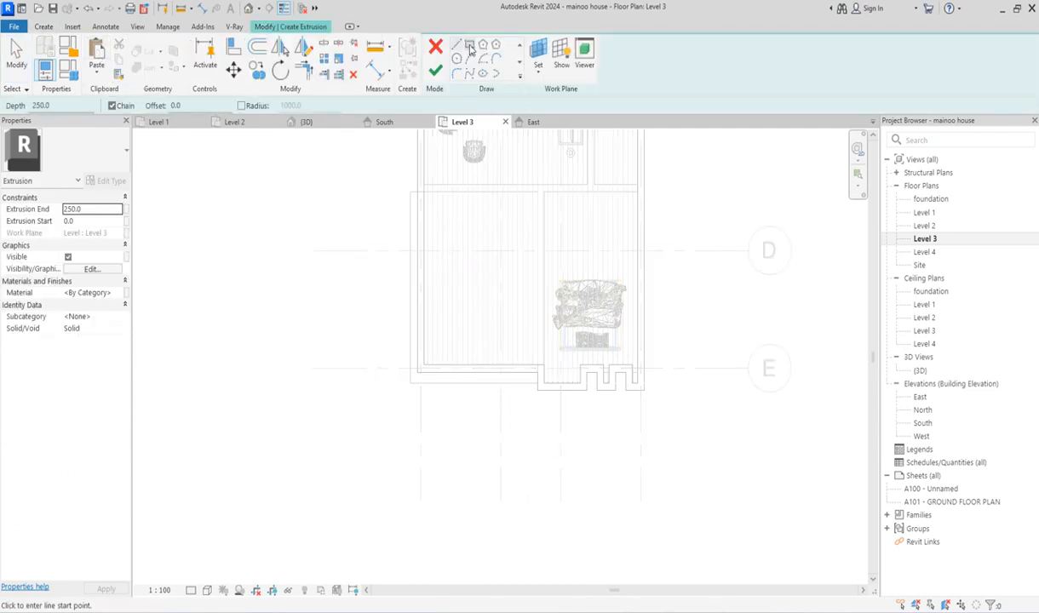
left_click(469, 49)
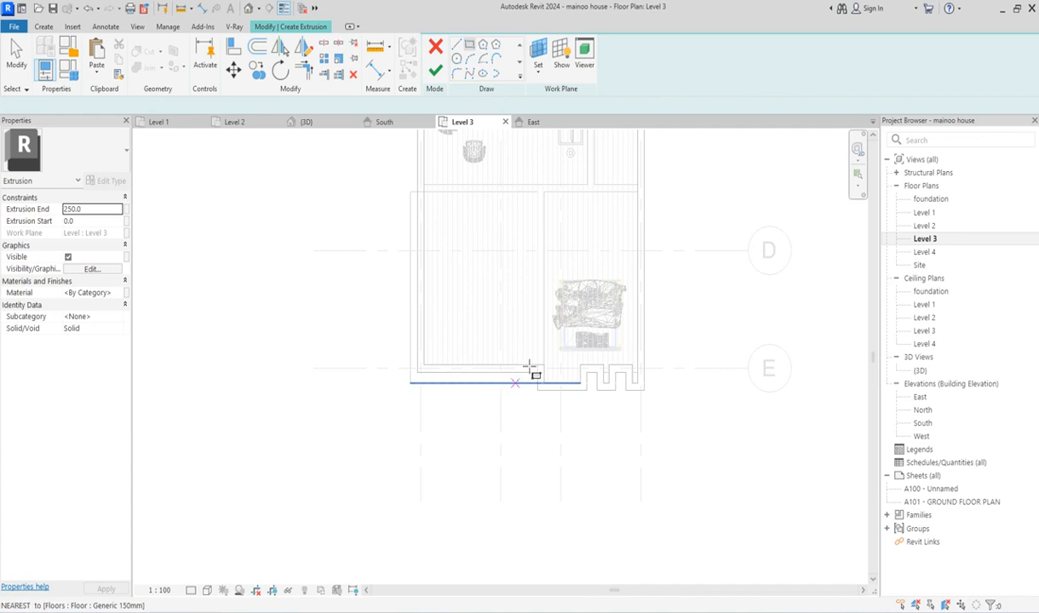
left_click(484, 75)
scroll(524, 367, "up", 4)
left_click(539, 384)
left_click(487, 351)
scroll(443, 383, "down", 3)
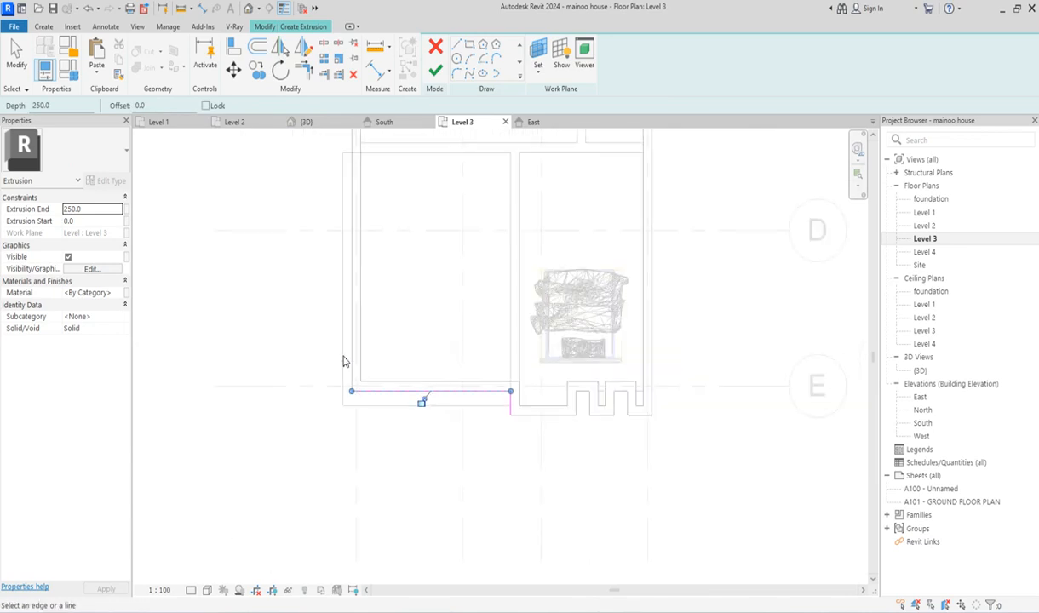
left_click(350, 299)
scroll(348, 355, "down", 3)
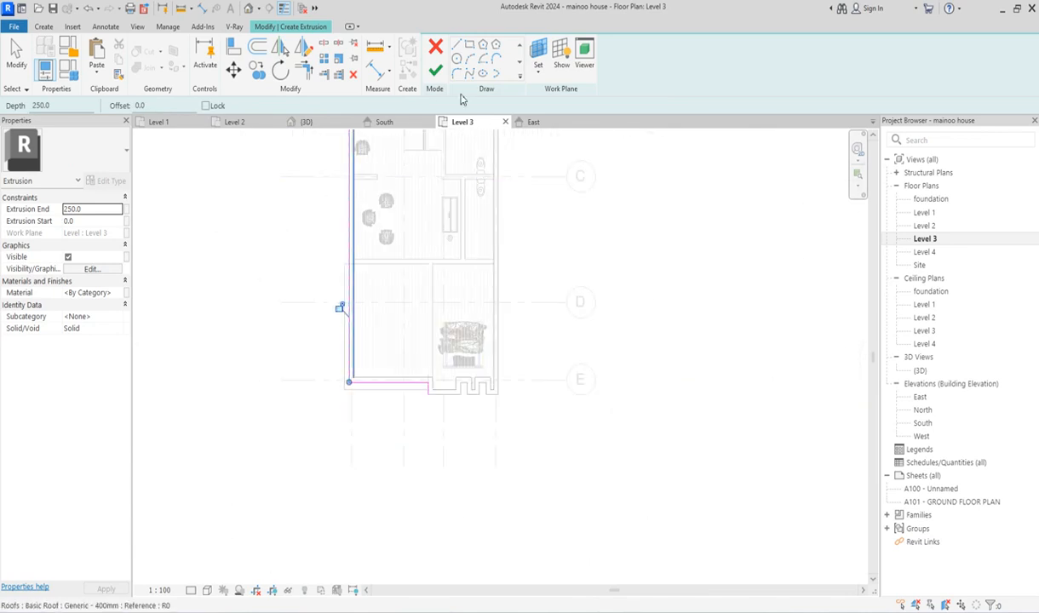
Draw the outer outline 1000 mm beyond the grid 1 wall and 400 mm beyond the front wall corner, then trim it into a closed L-shaped loop
left_click(458, 44)
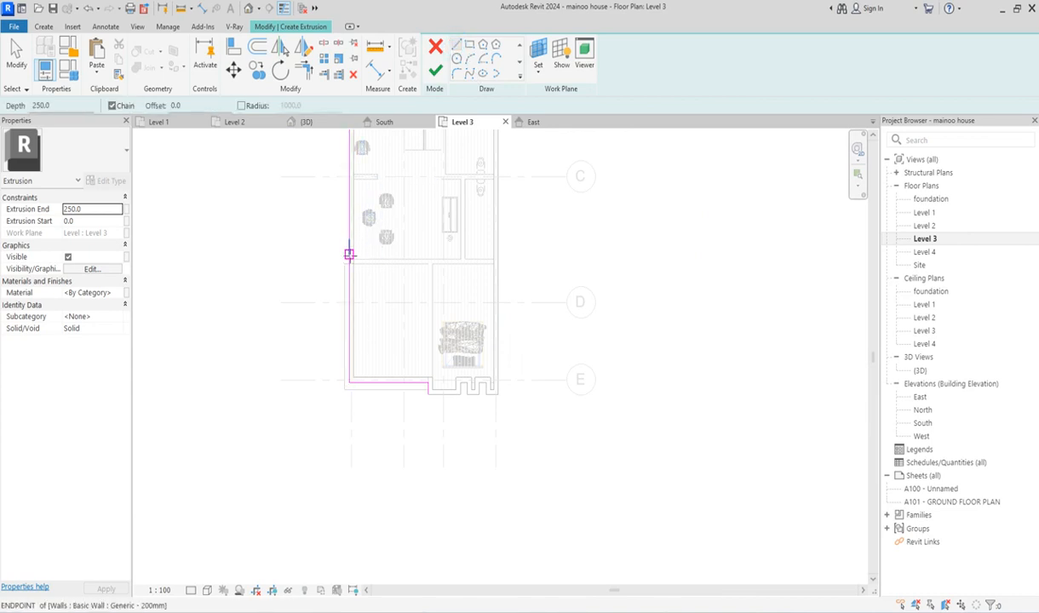
scroll(349, 255, "up", 2)
left_click(352, 258)
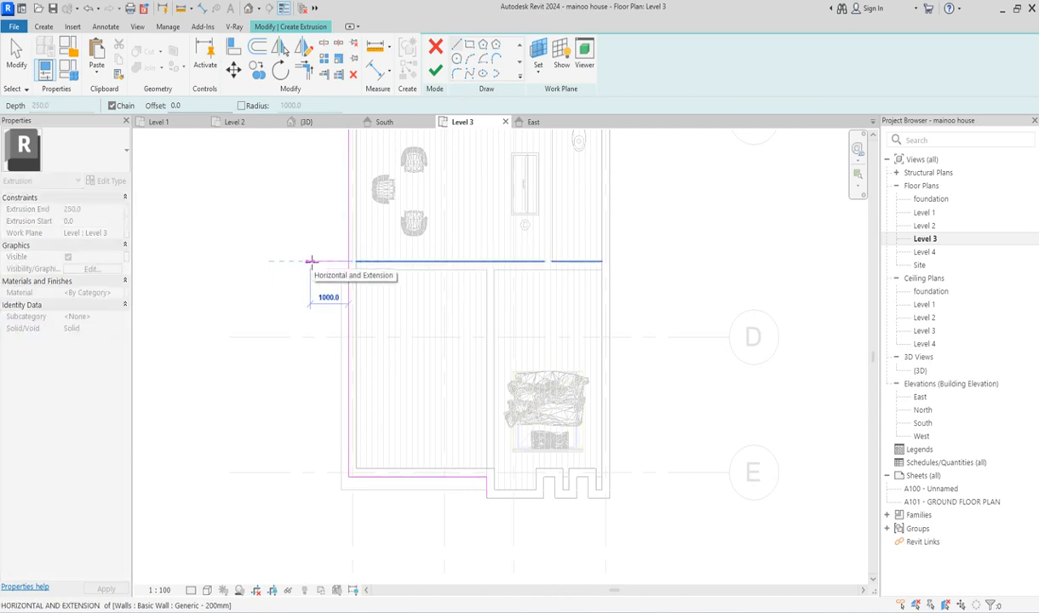
left_click(310, 261)
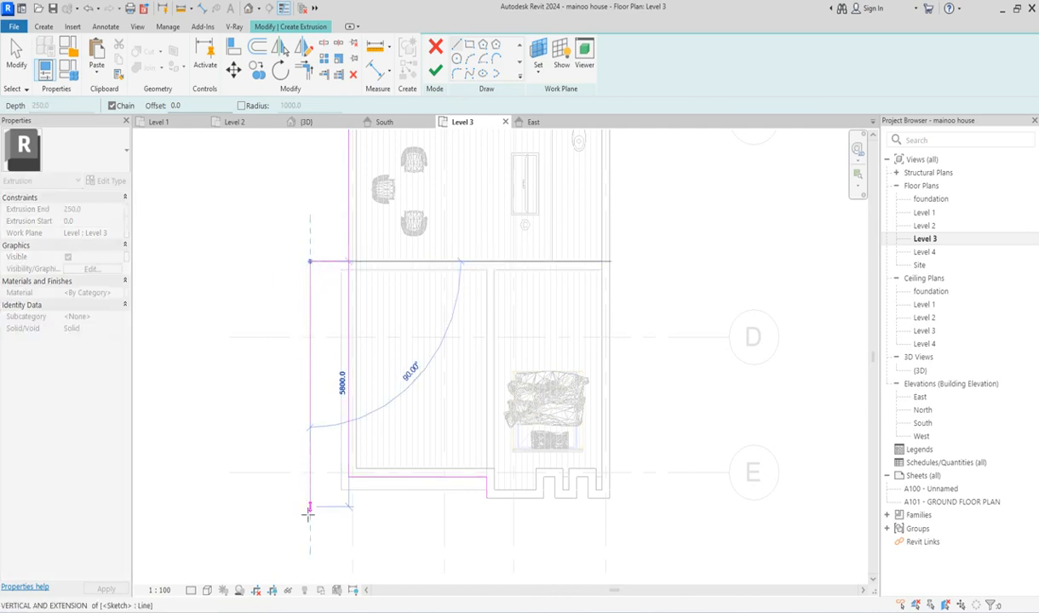
left_click(308, 515)
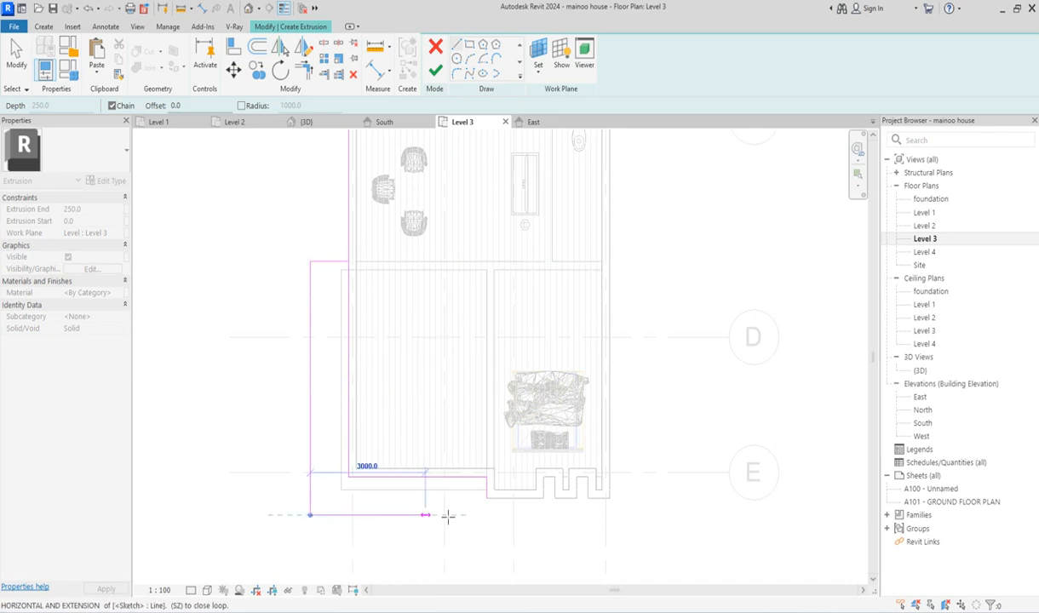
left_click(484, 515)
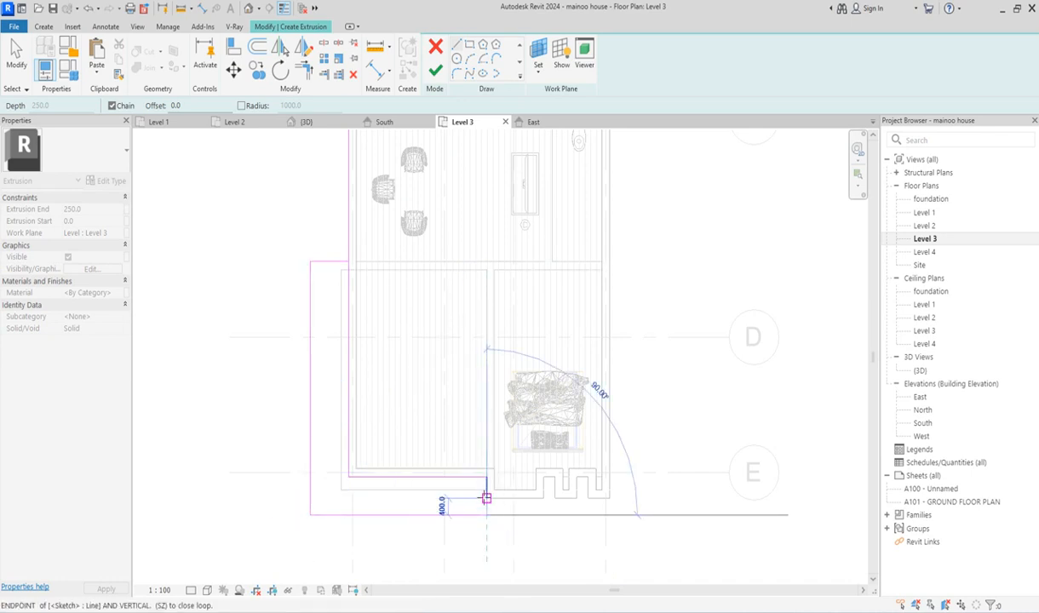
key("Escape")
key("Escape")
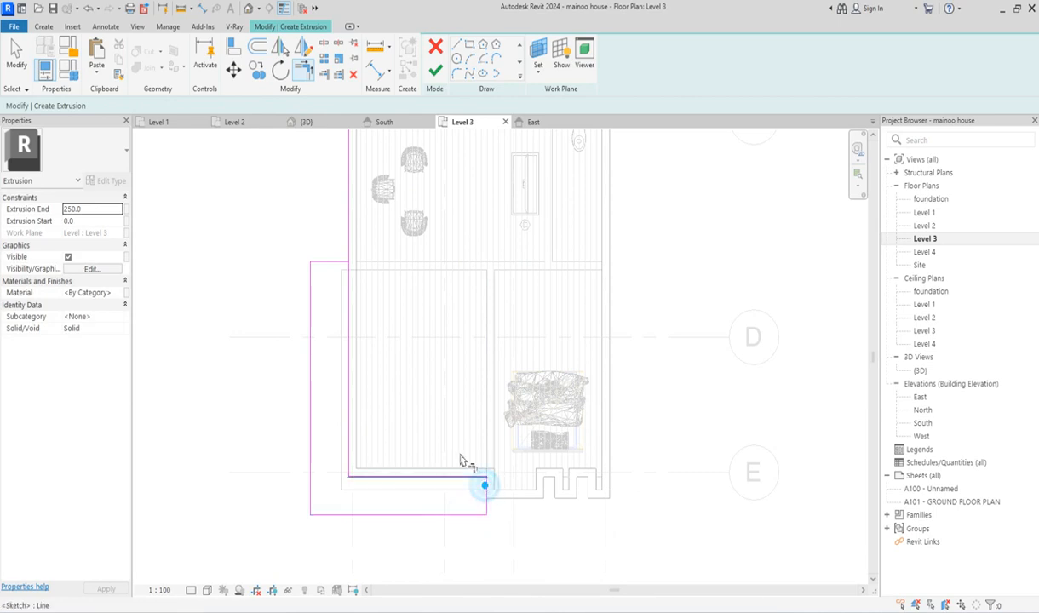
scroll(381, 319, "down", 2)
left_click(356, 290)
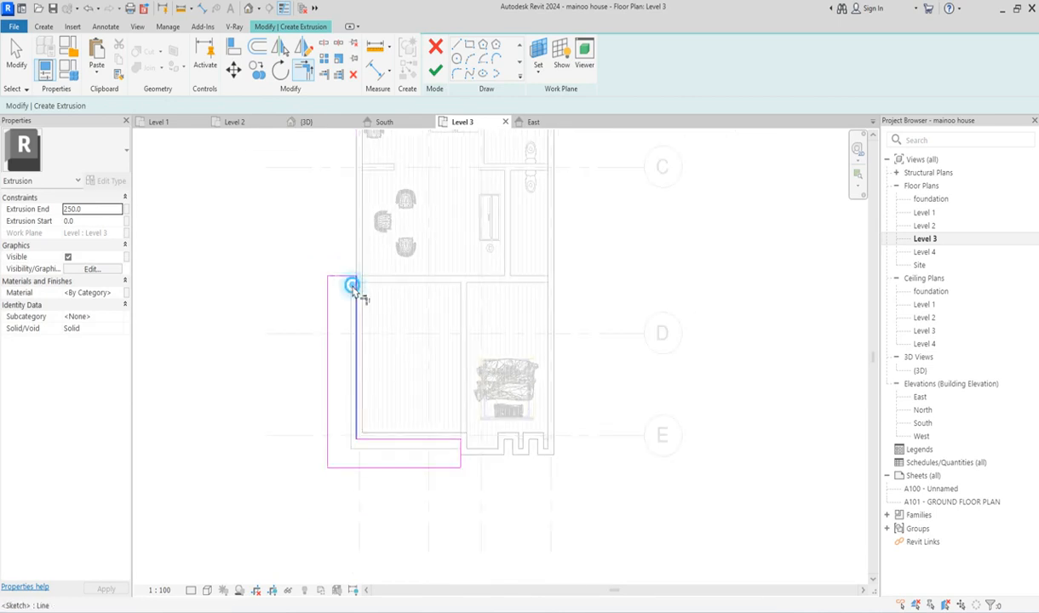
Sketch two rectangular openings side by side in the front strip of the extrusion, about 180 × 280 mm and 188 × 280 mm
left_click(469, 46)
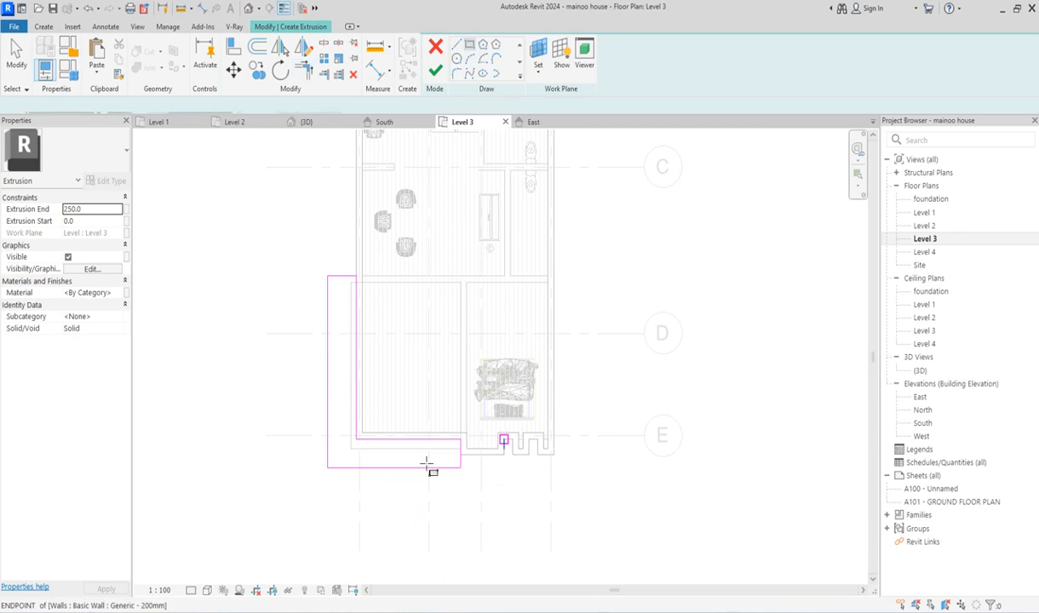
scroll(464, 473, "up", 4)
scroll(480, 458, "up", 1)
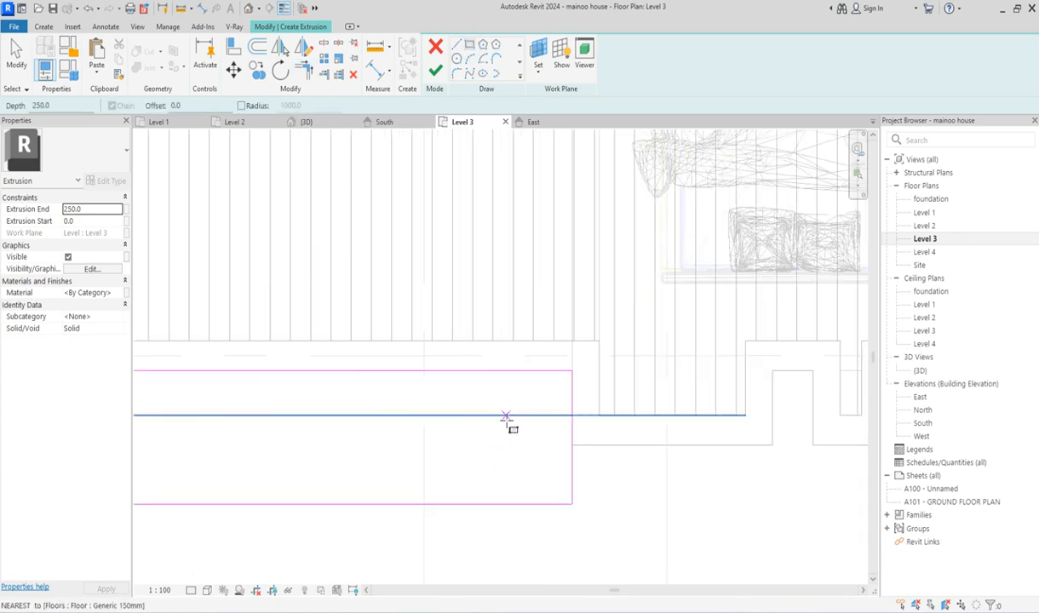
left_click(502, 425)
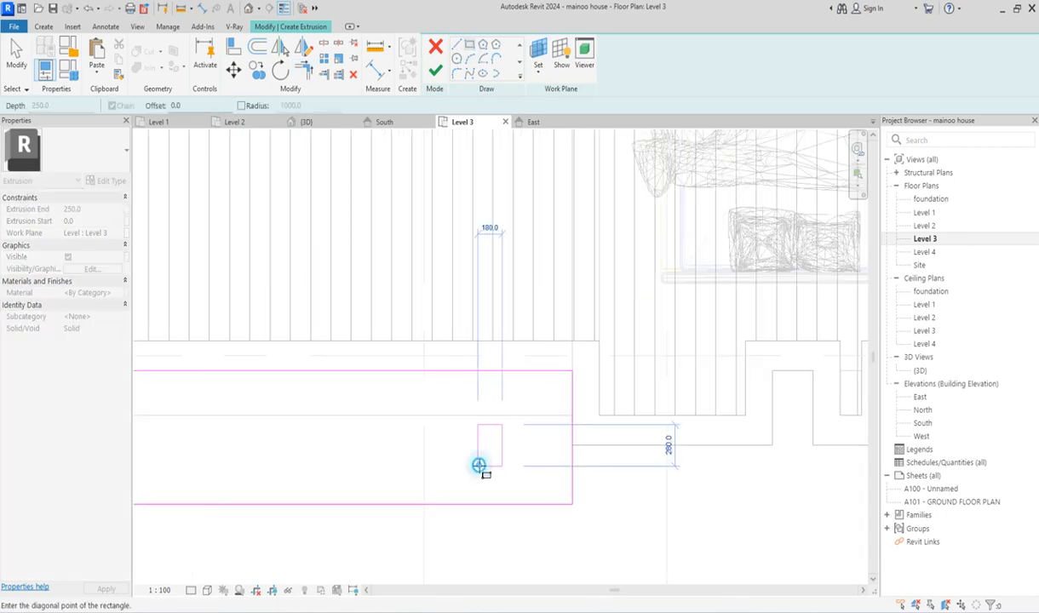
left_click(479, 467)
left_click(438, 425)
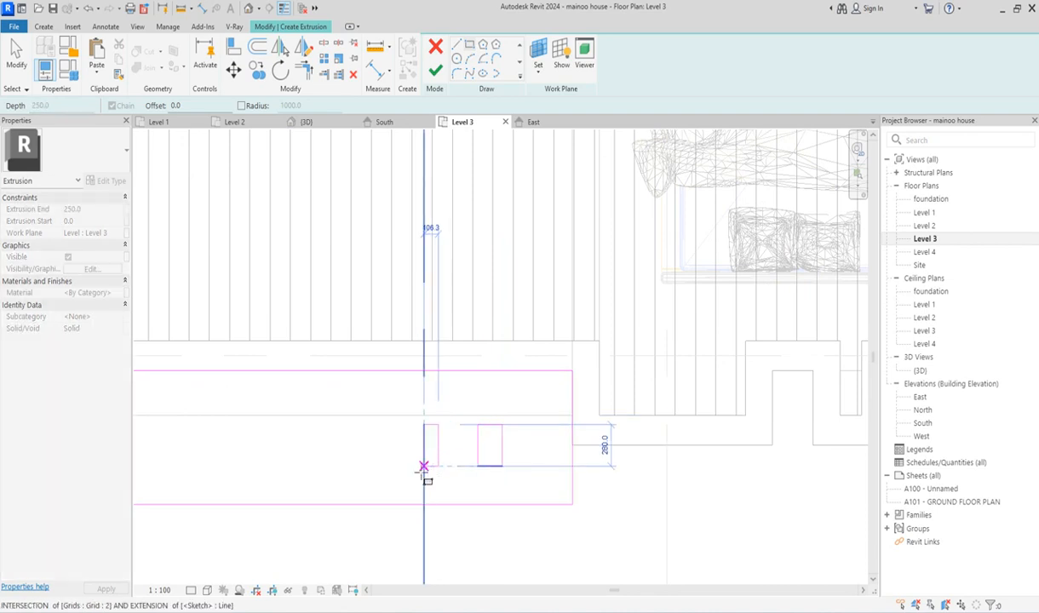
left_click(412, 467)
scroll(362, 401, "down", 3)
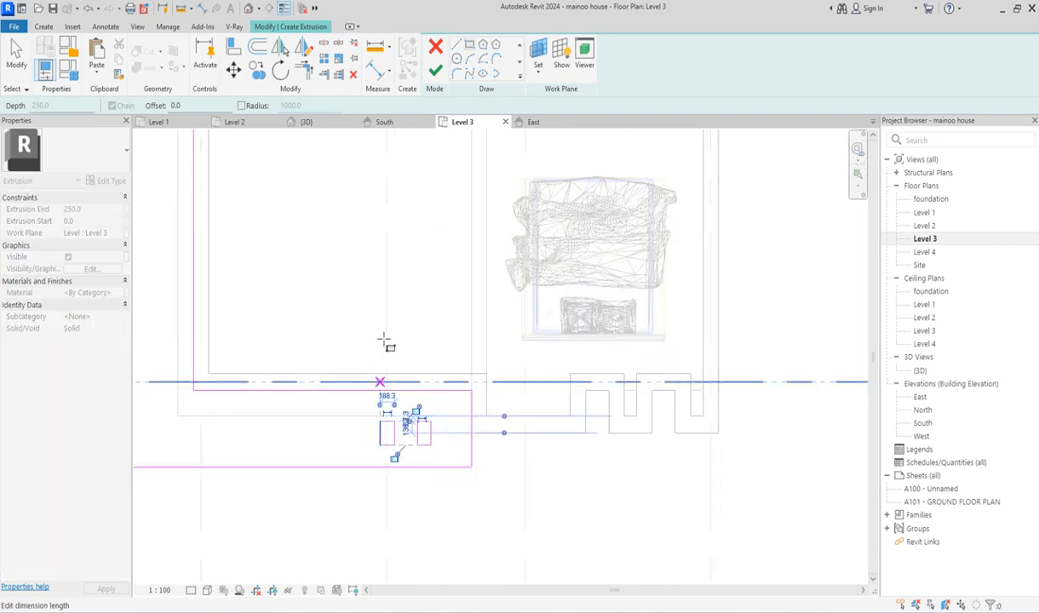
right_click(410, 317)
left_click(420, 326)
right_click(421, 327)
left_click(452, 331)
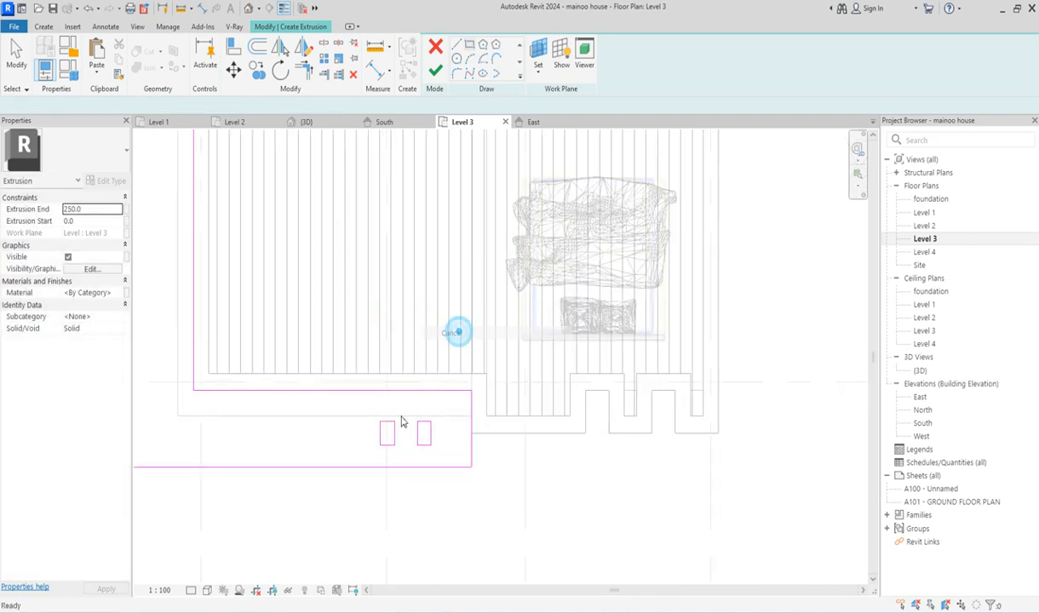
Copy the two openings along the front strip toward grid 1 and finish the extrusion sketch
scroll(361, 405, "up", 1)
left_click_drag(360, 399, 457, 472)
left_click(258, 77)
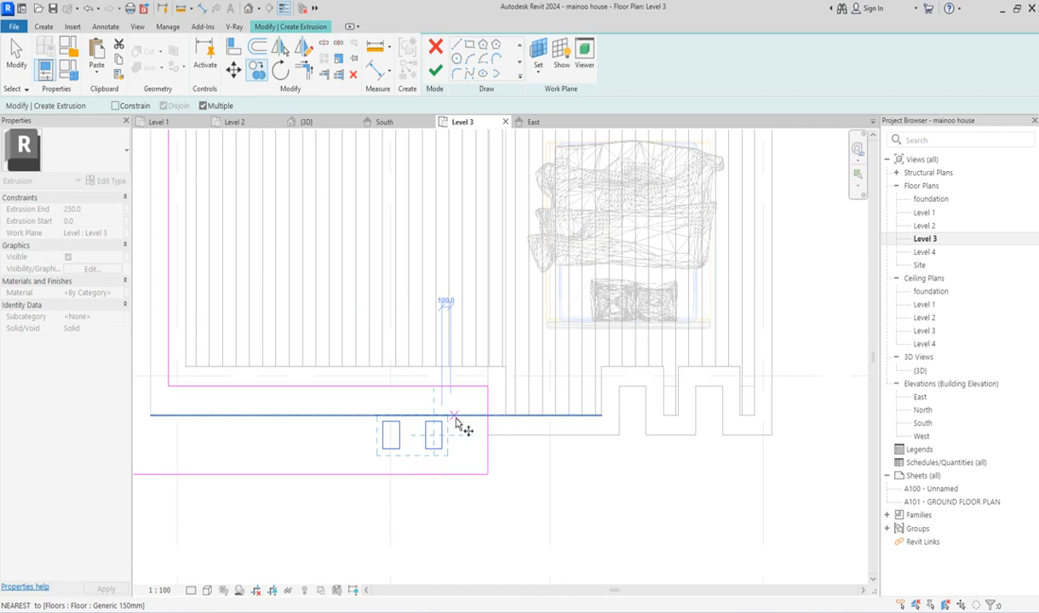
left_click(457, 417)
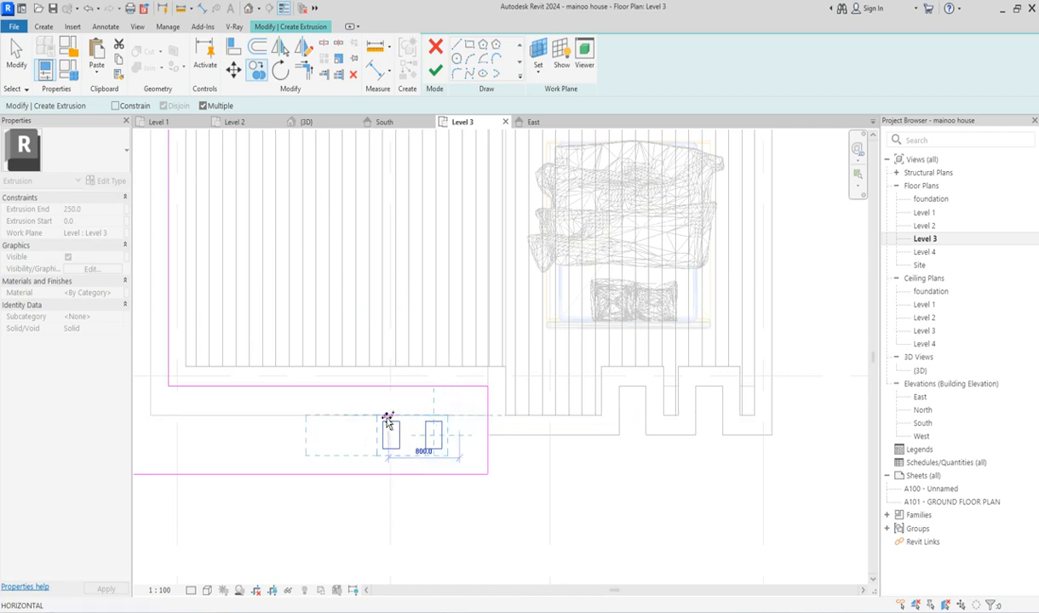
left_click(380, 417)
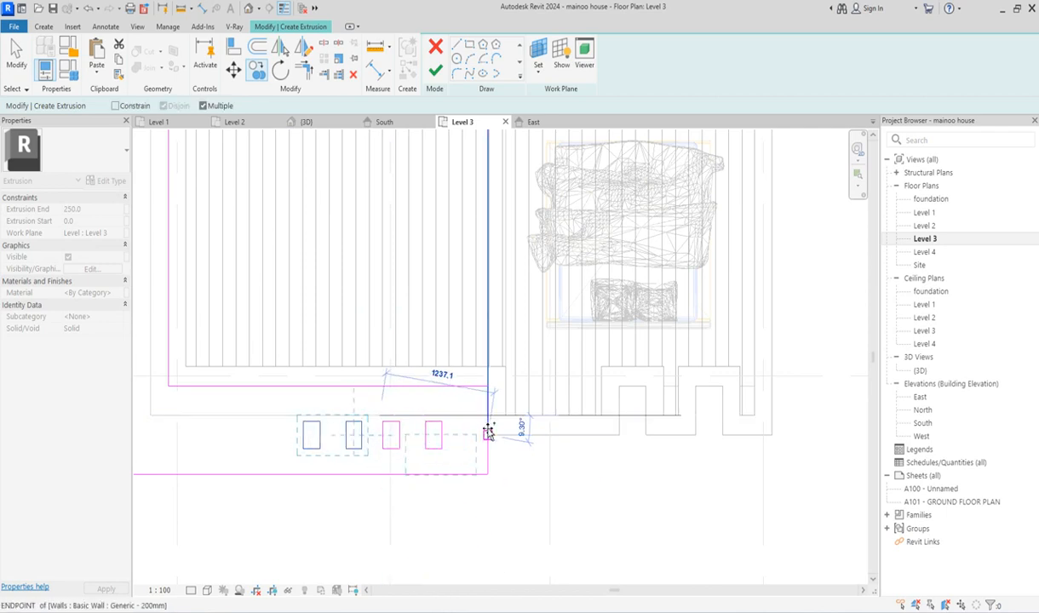
key("Escape")
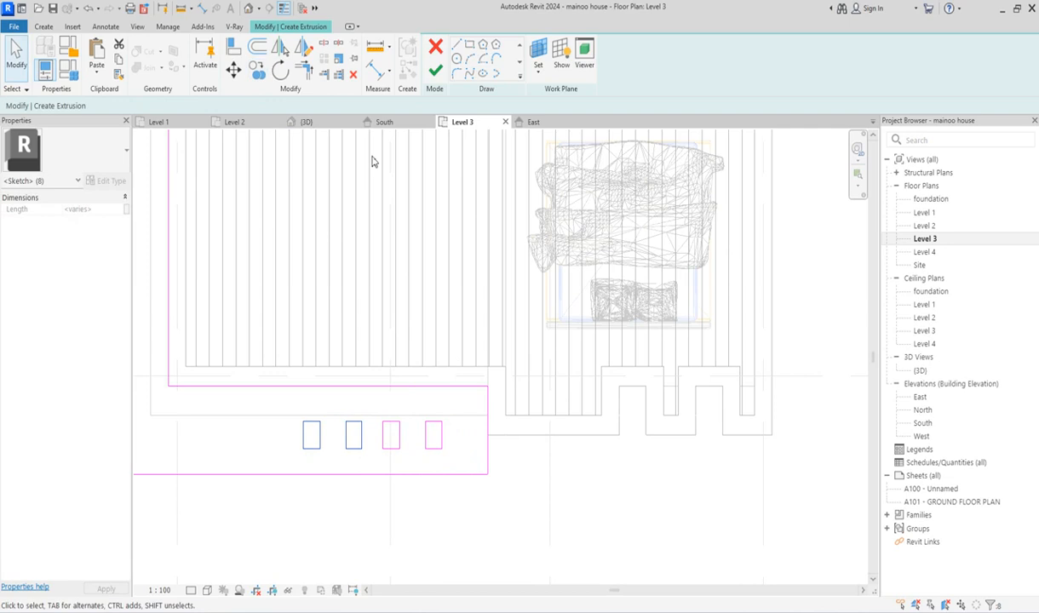
left_click(433, 69)
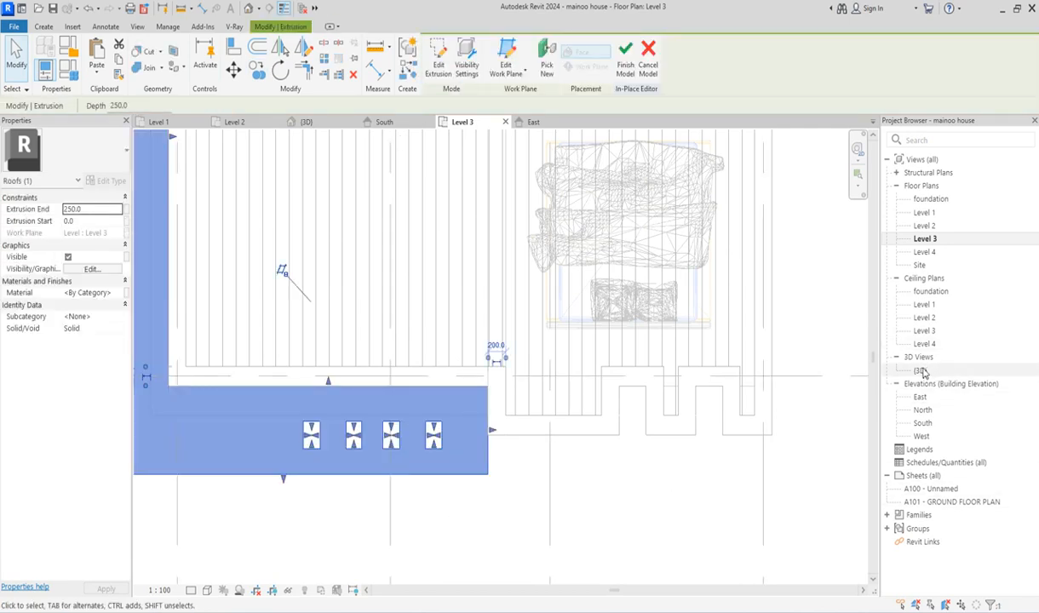
Raise the L-shaped extrusion in the South elevation from Level 3 to the top of the front parapet wall
double_click(923, 424)
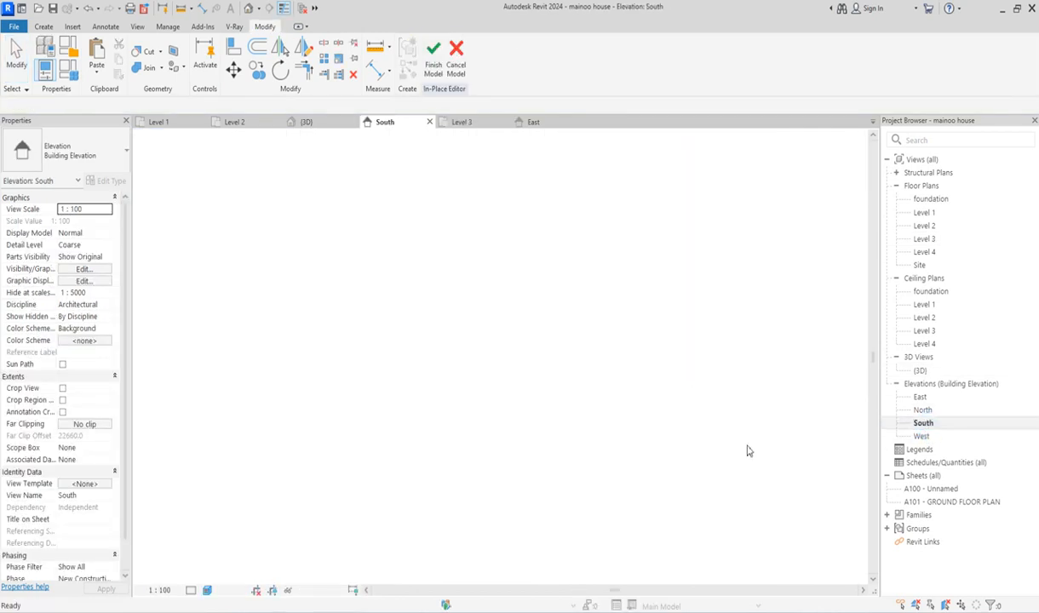
left_click(375, 381)
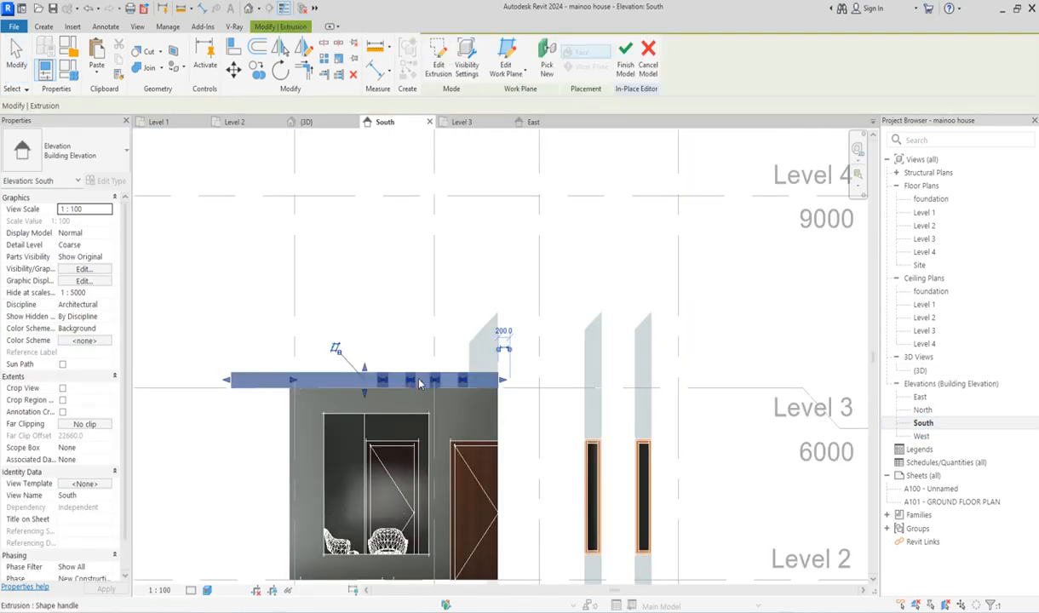
scroll(375, 393, "up", 2)
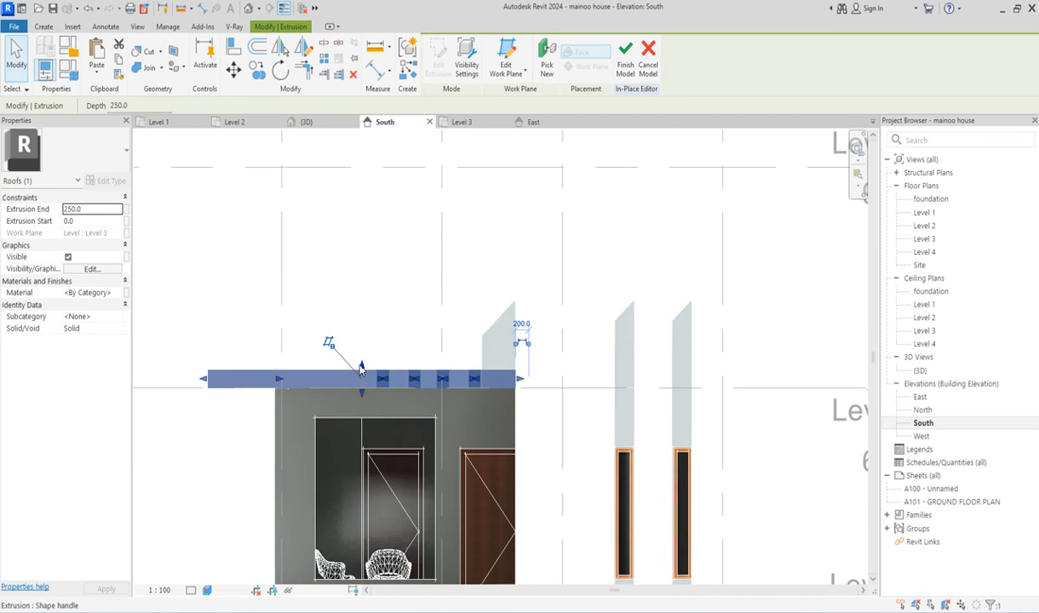
left_click_drag(360, 348, 361, 325)
left_click(297, 242)
scroll(606, 385, "down", 3)
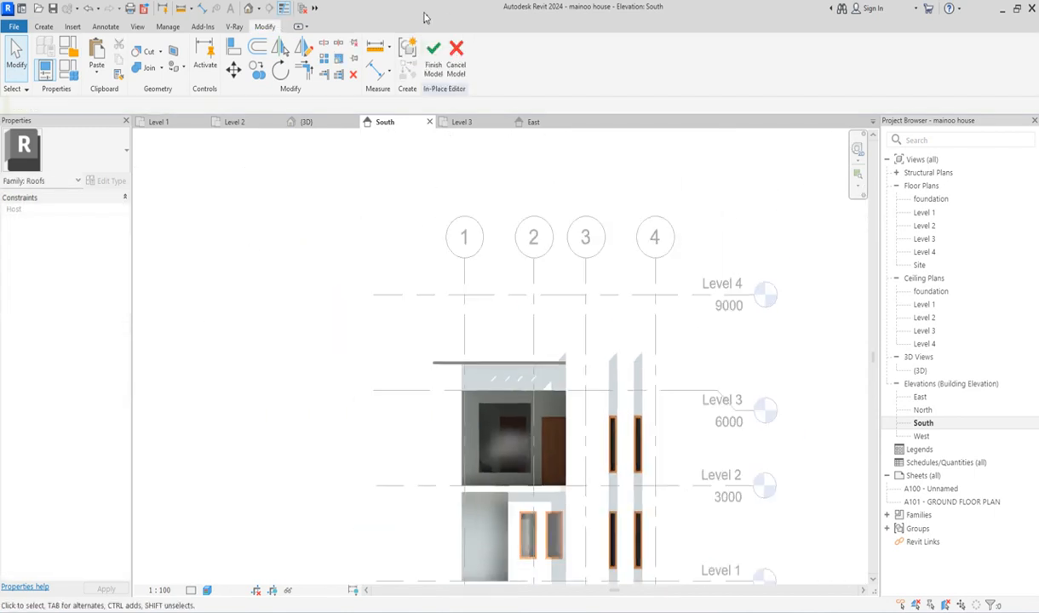
Finish the in-place roof model and check the L-shaped slab at the front corner in the 3D view
left_click(433, 58)
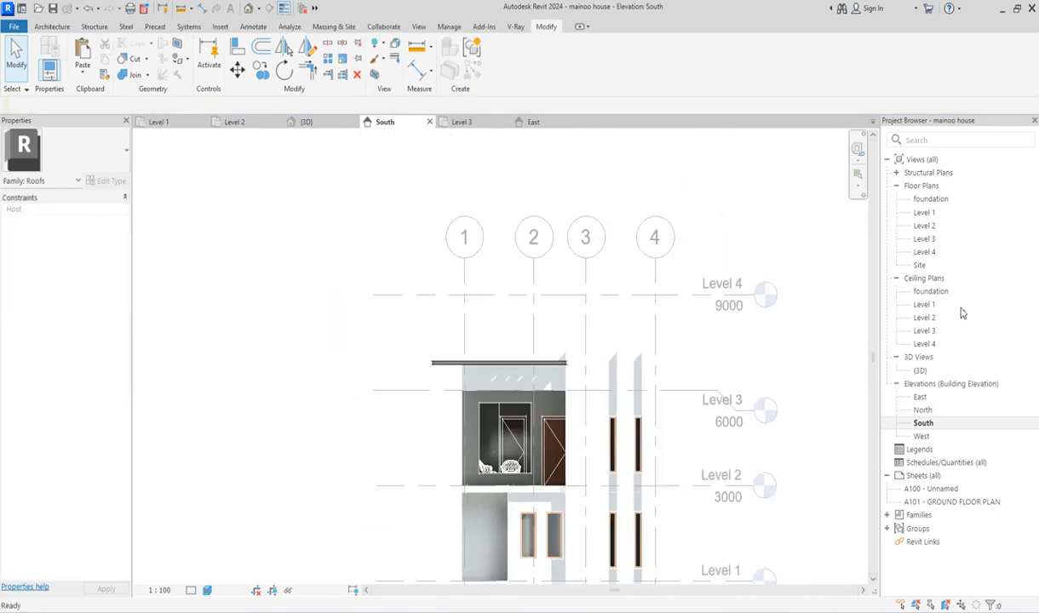
double_click(926, 372)
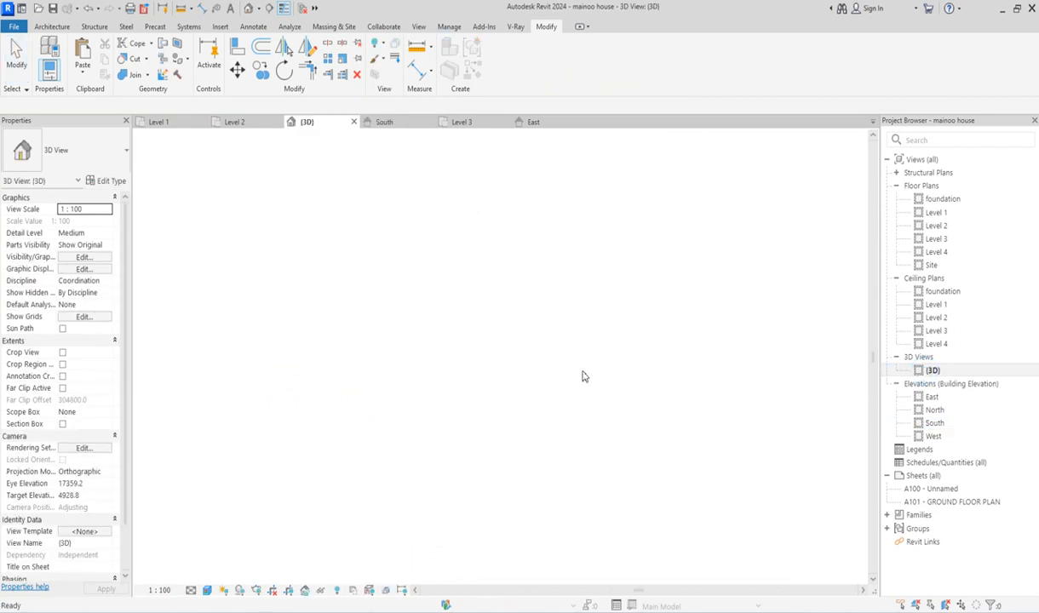
scroll(603, 344, "up", 2)
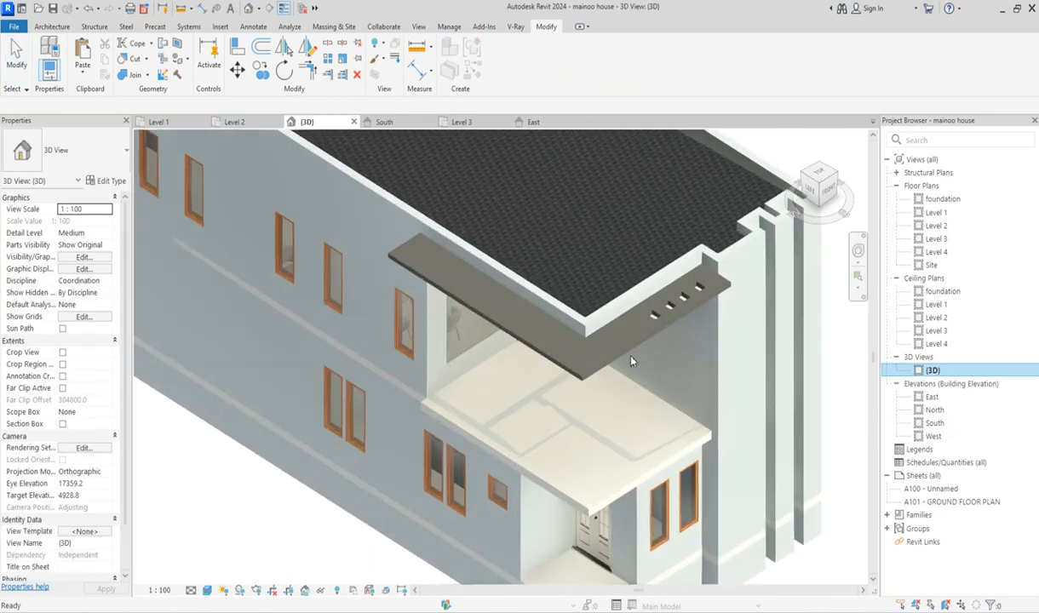
scroll(600, 338, "down", 4)
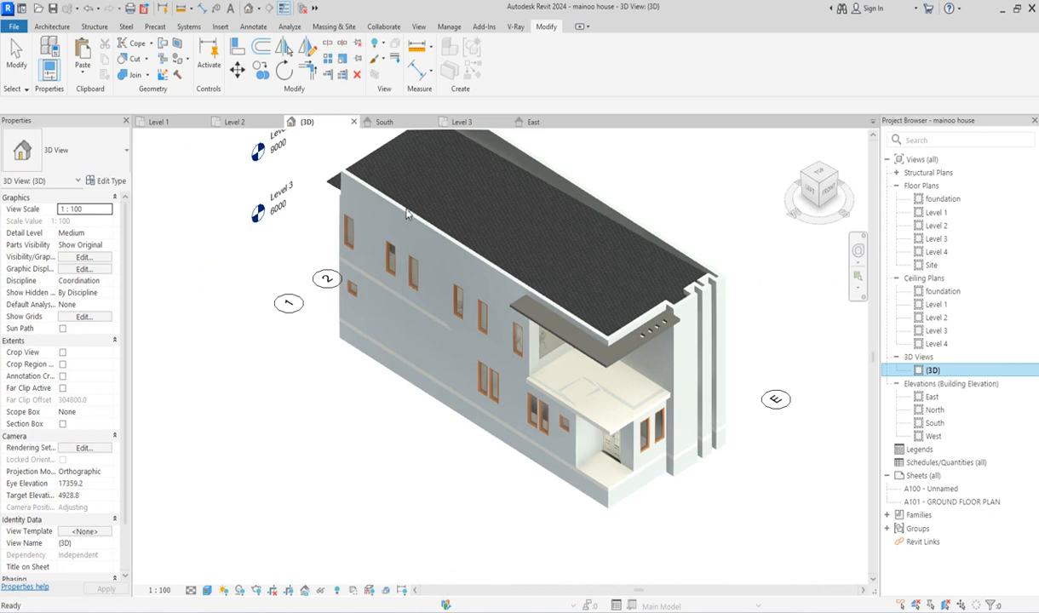
scroll(408, 214, "up", 2)
scroll(596, 421, "down", 3)
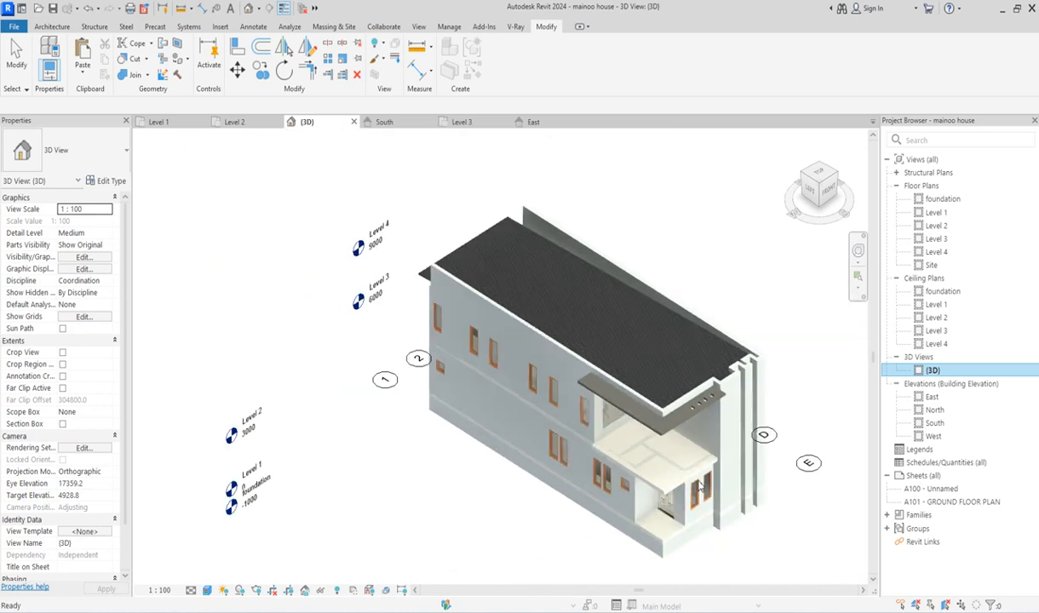
scroll(662, 392, "up", 4)
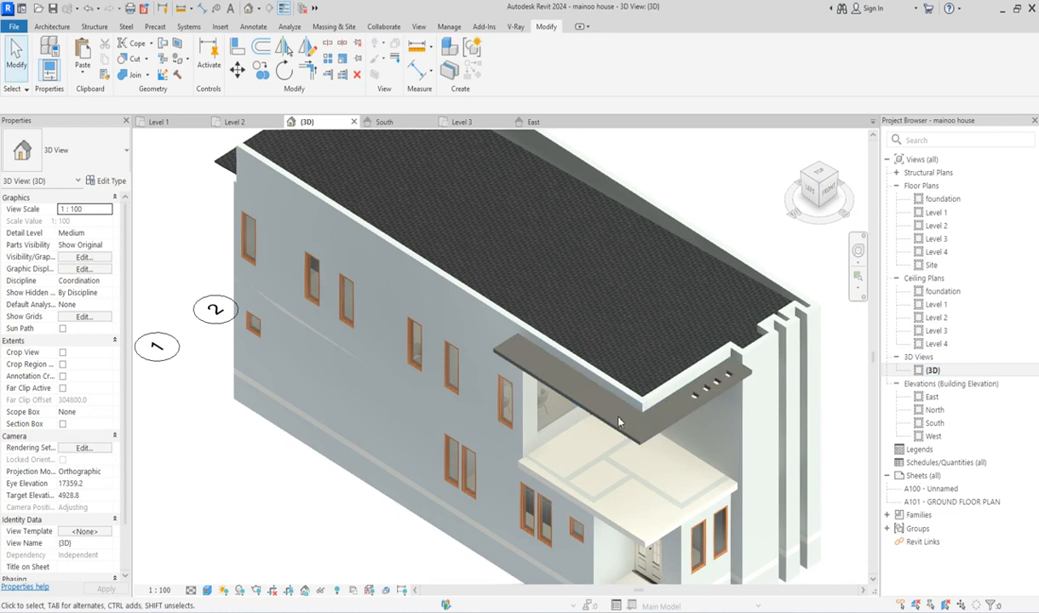
Reopen the L-shaped roof slab for in-place editing and open the material selection for its extrusion
left_click(592, 435)
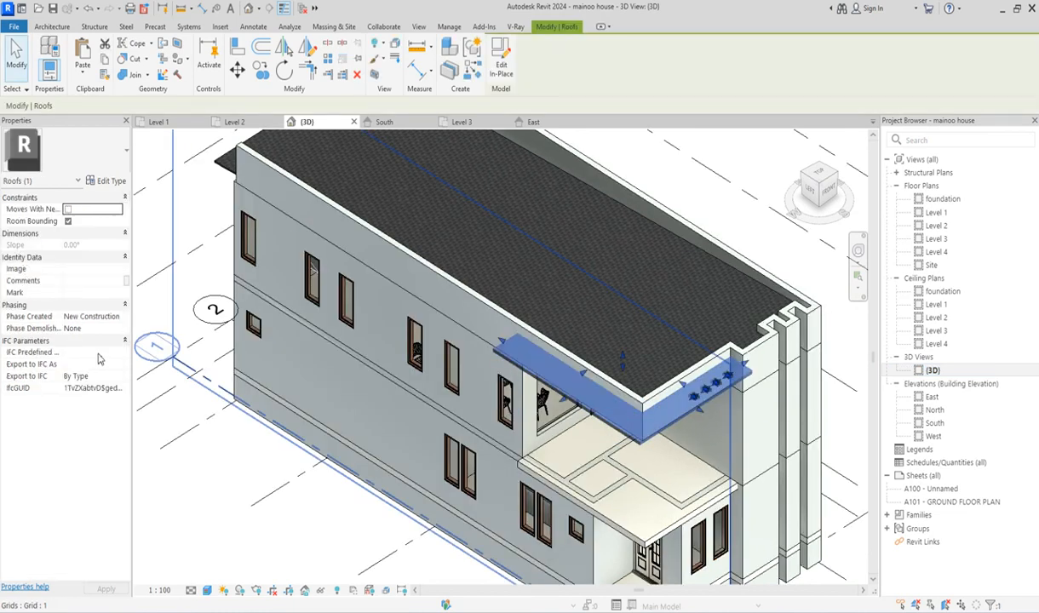
left_click(501, 60)
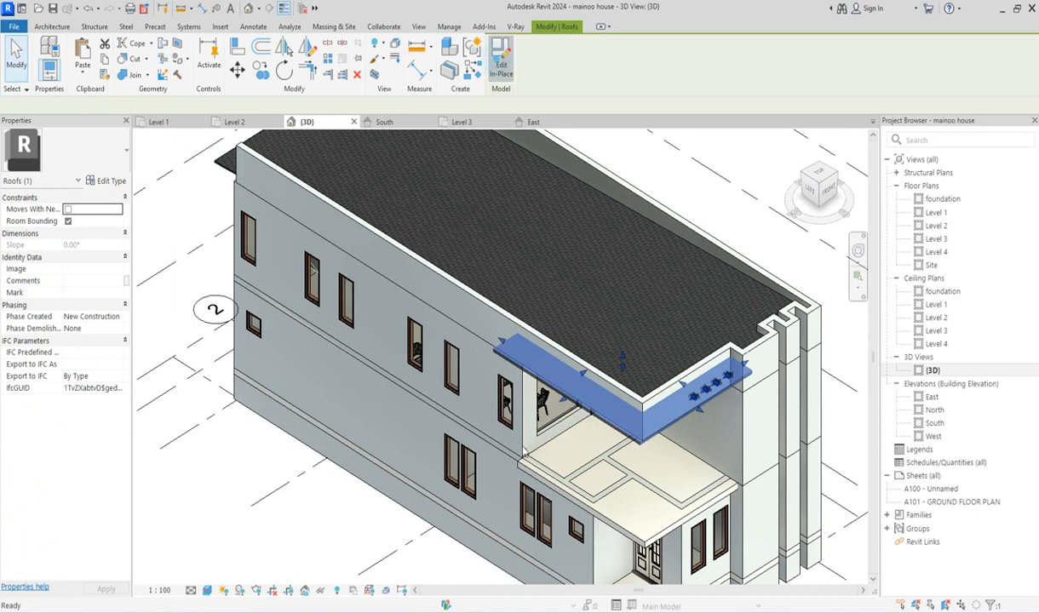
left_click(569, 404)
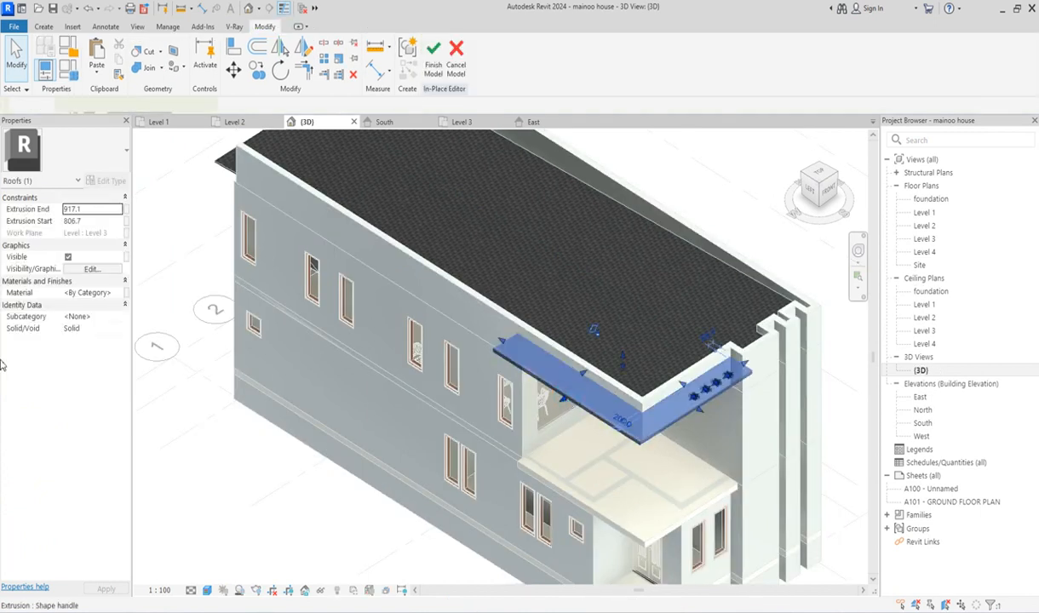
left_click(115, 294)
left_click(119, 295)
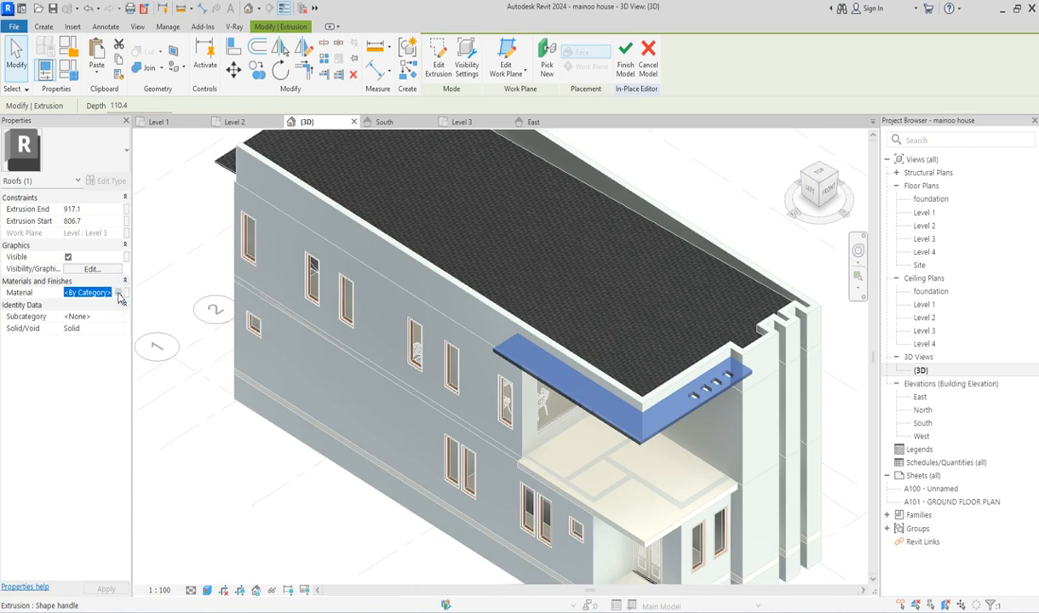
left_click(118, 293)
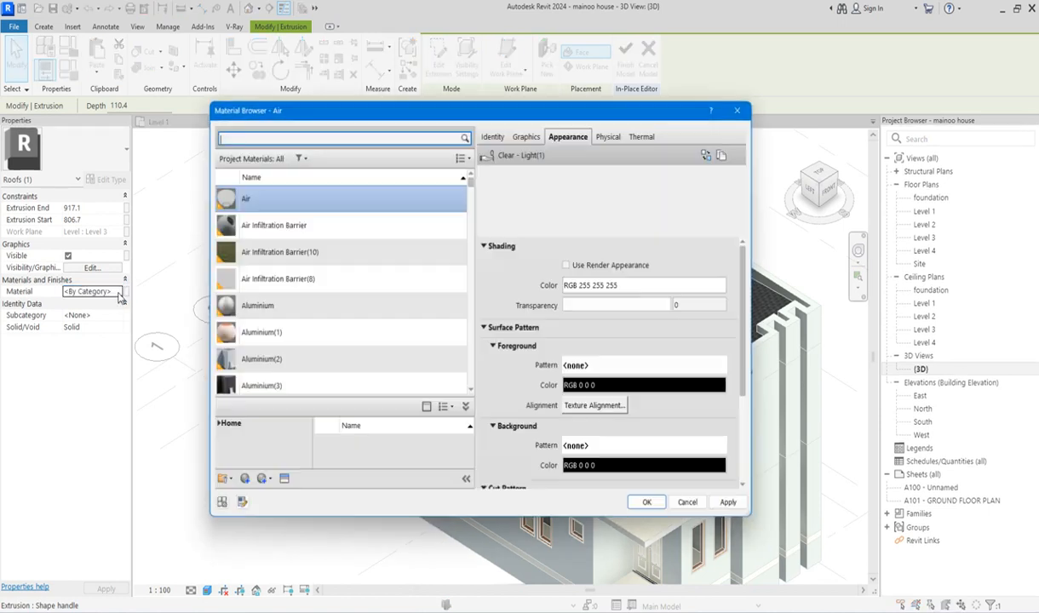
Duplicate the Aluminium(1) material and replace the copy's appearance with the Ice White ceramic porcelain asset
left_click(270, 334)
right_click(270, 339)
left_click(300, 352)
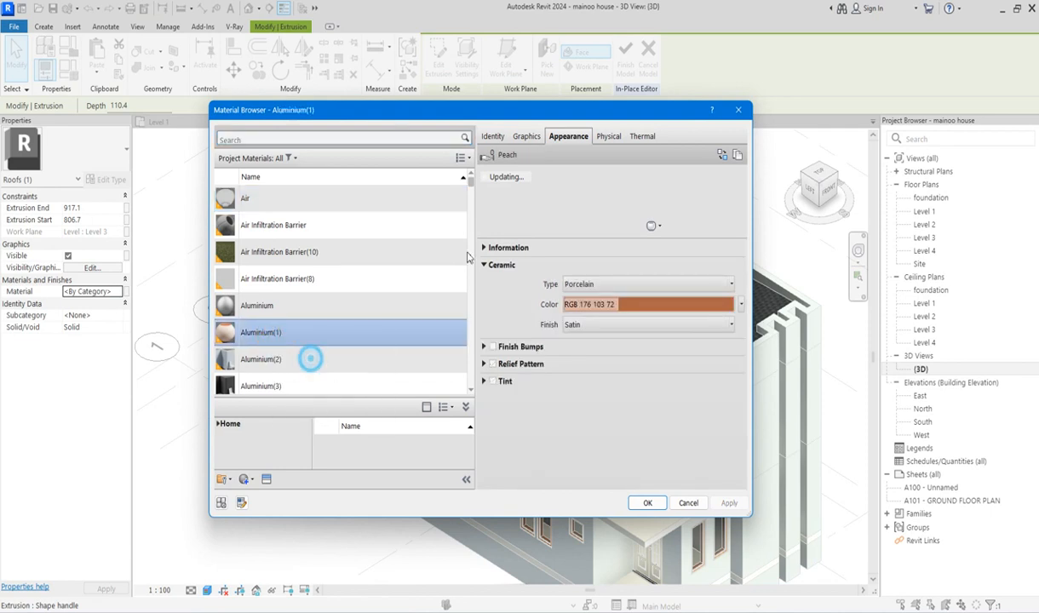
left_click(718, 156)
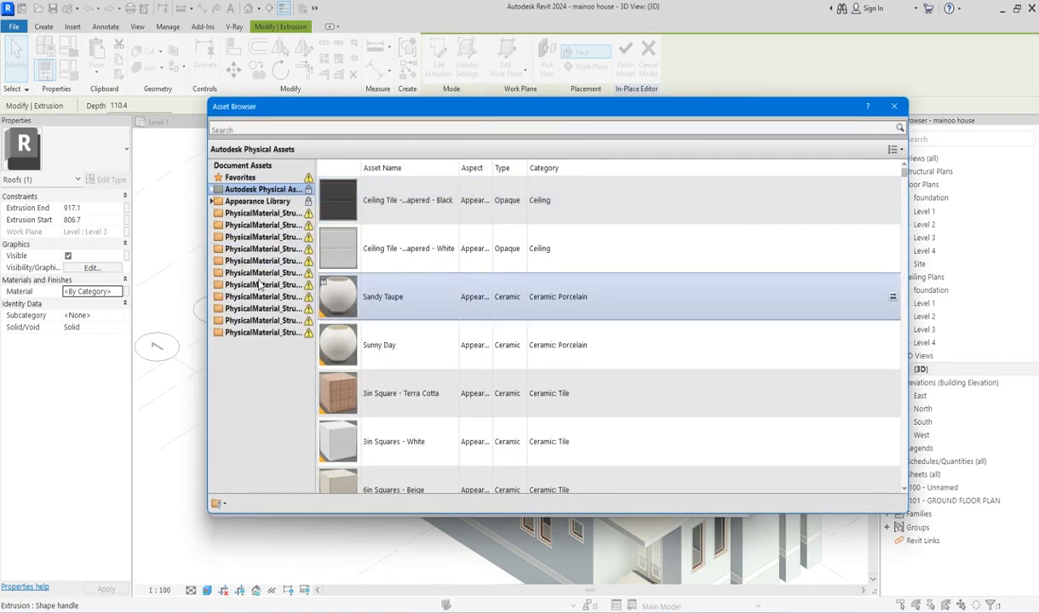
left_click(213, 201)
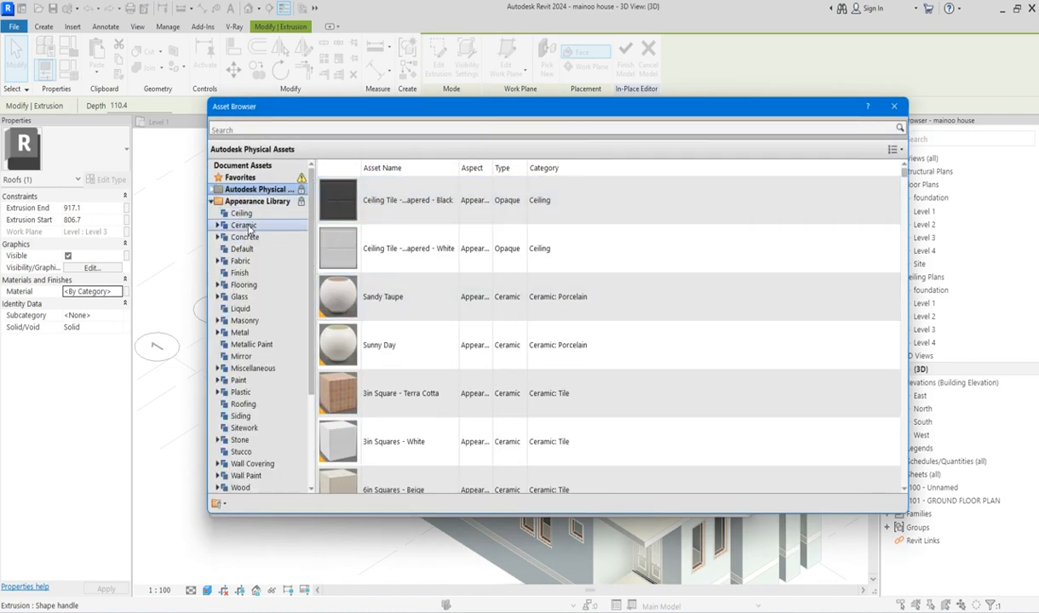
left_click(246, 226)
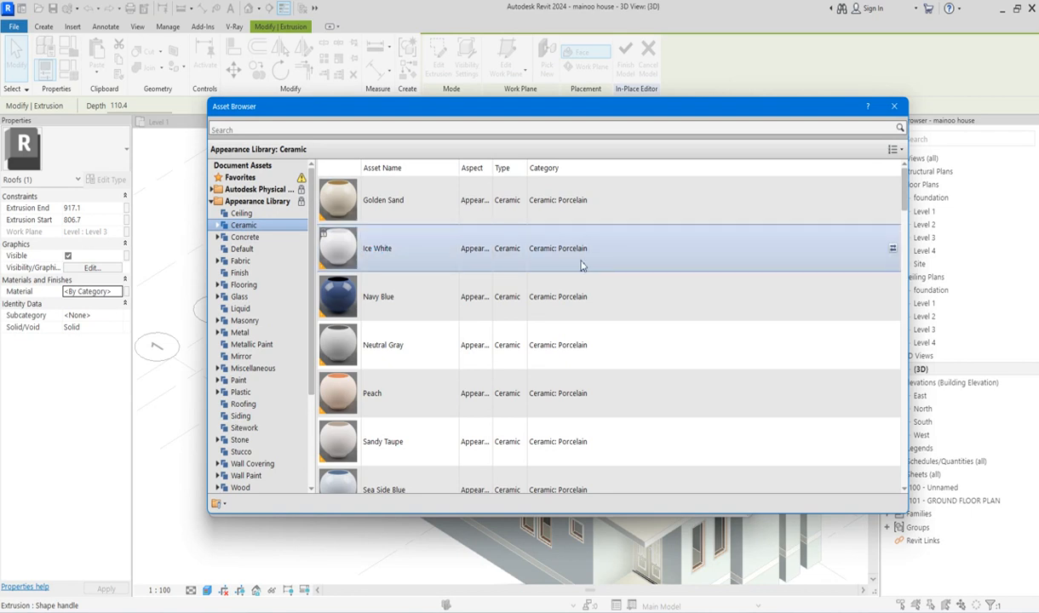
left_click(900, 108)
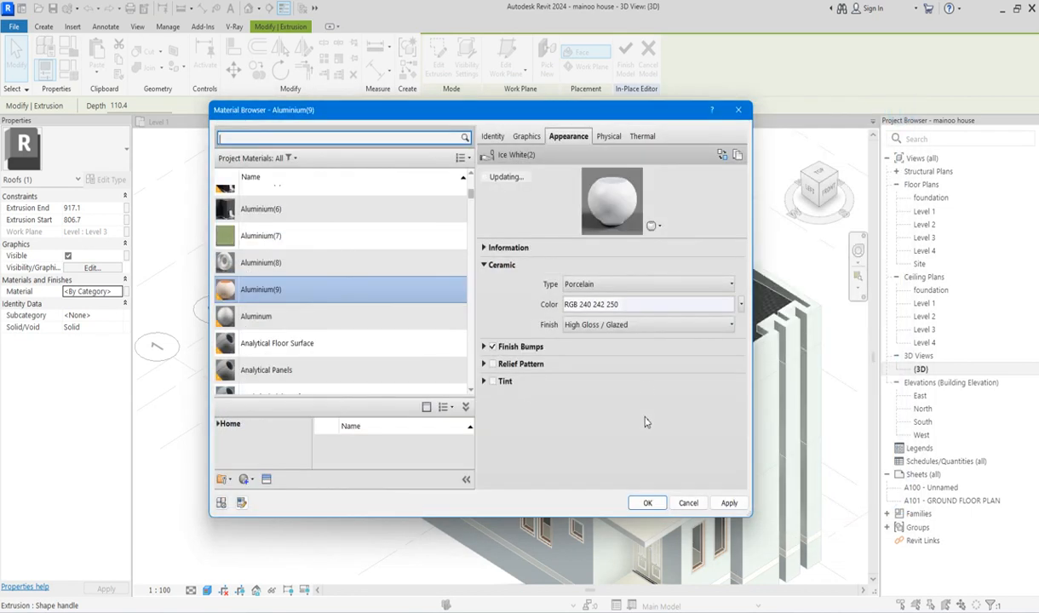
Assign the duplicated white material to the slab extrusion and finish the in-place roof model
left_click(649, 504)
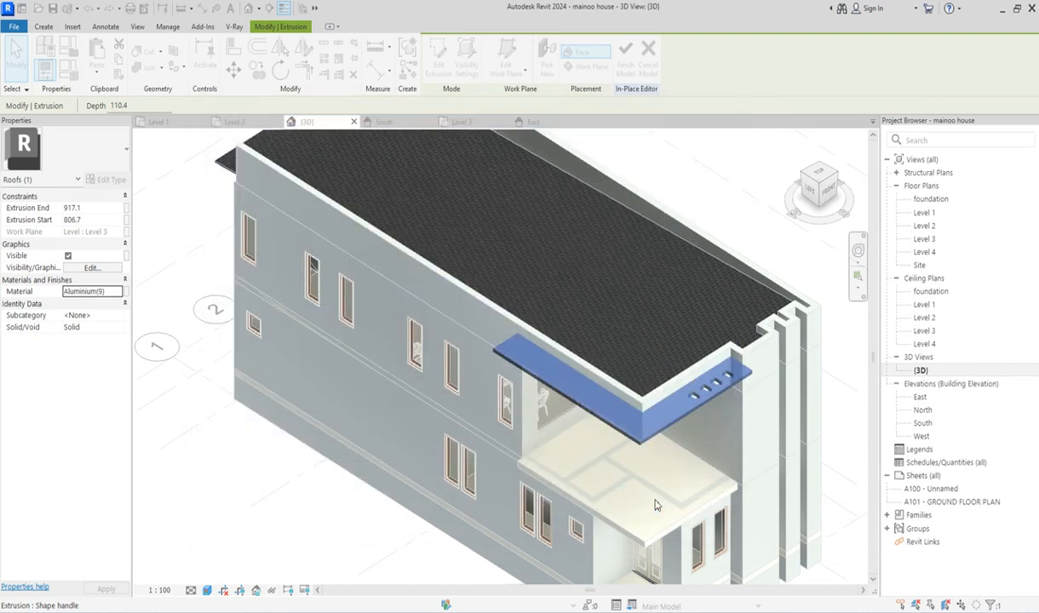
left_click(348, 498)
scroll(362, 409, "down", 5)
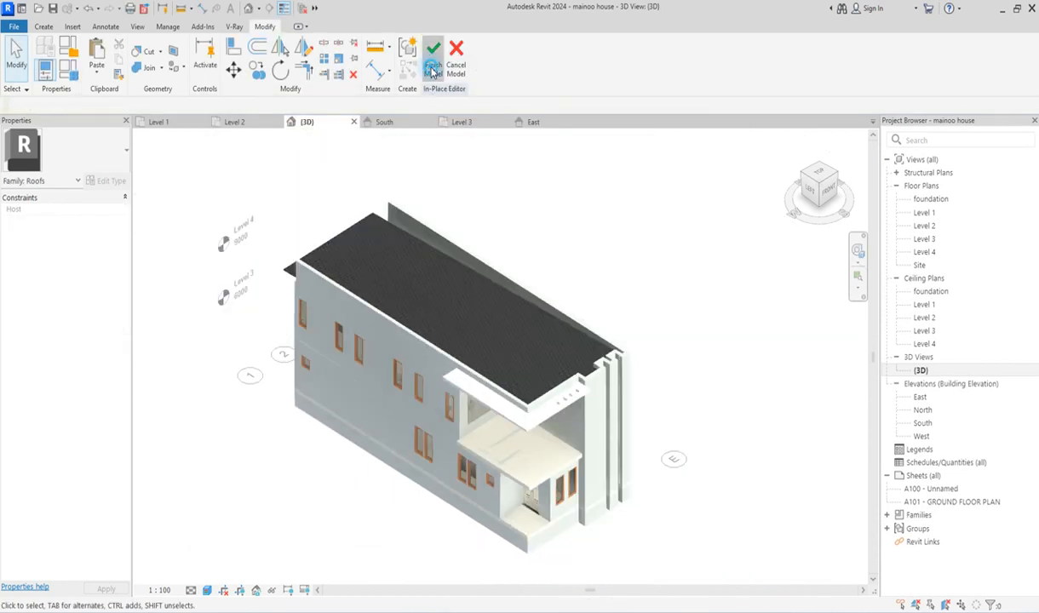
left_click(433, 70)
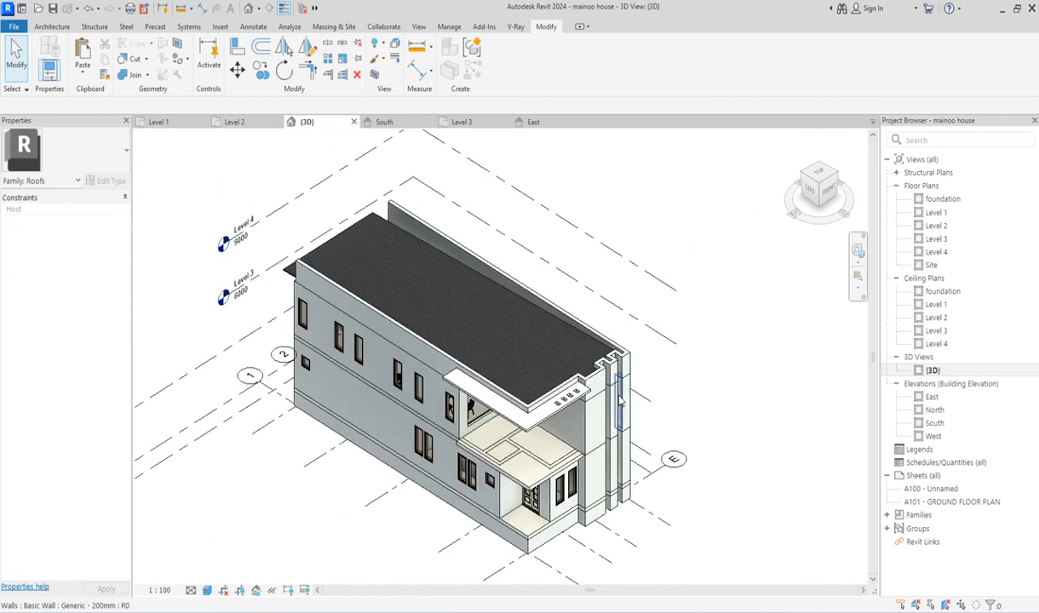
Examine the white roof slab, the parapets and the grid 4 side of the house in the 3D view
scroll(670, 415, "up", 2)
scroll(500, 388, "up", 3)
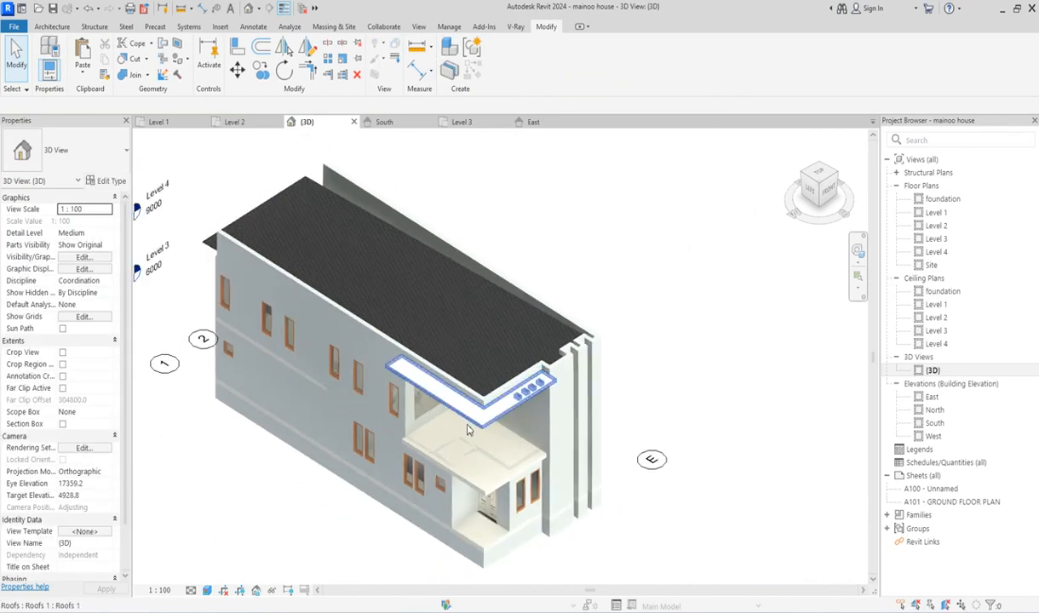
left_click_drag(803, 194, 690, 204)
scroll(690, 203, "down", 4)
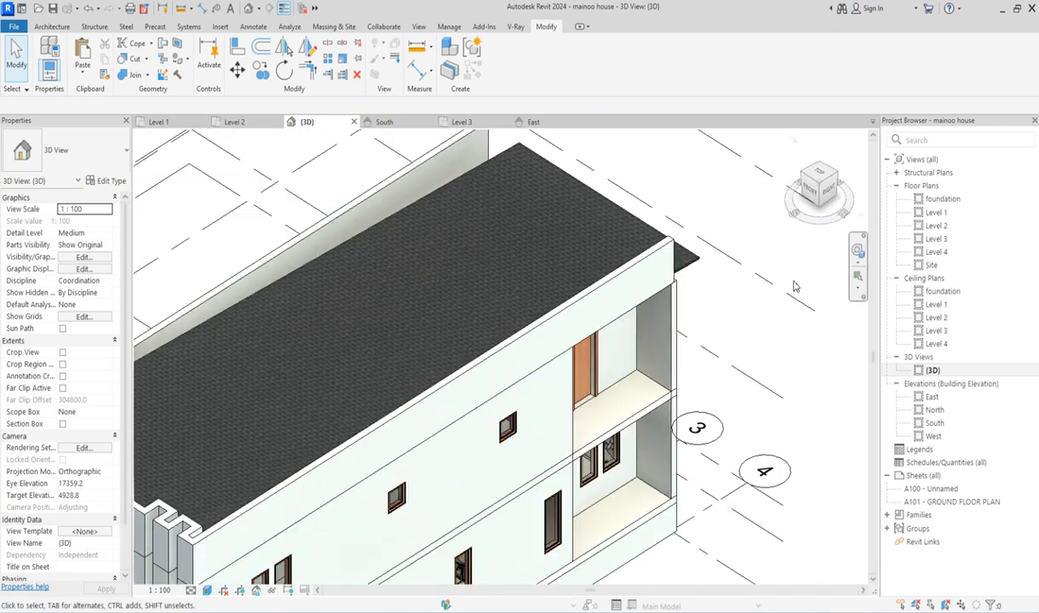
scroll(616, 373, "up", 4)
scroll(616, 373, "down", 4)
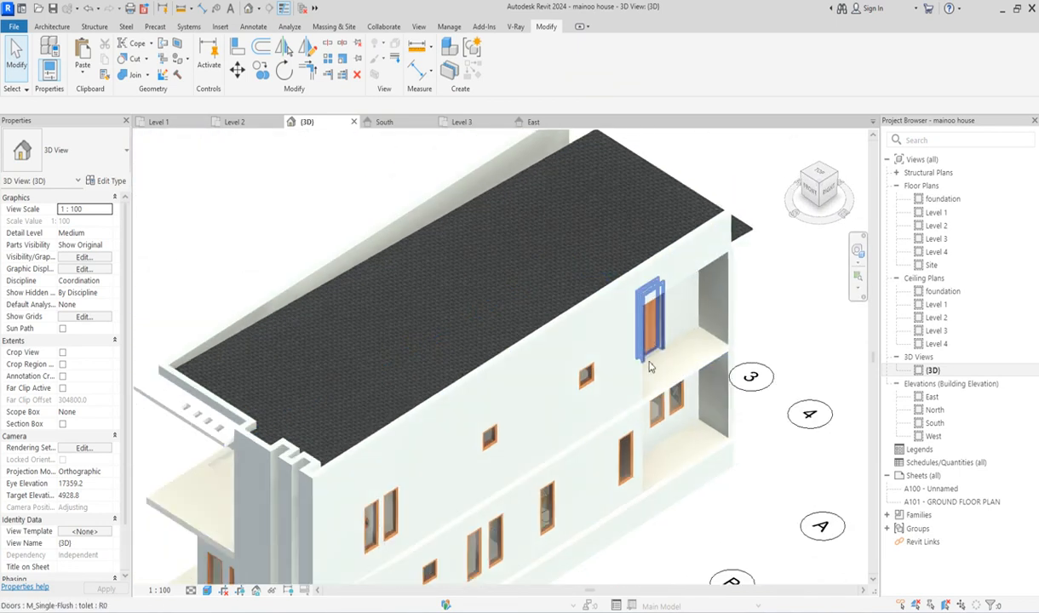
scroll(395, 410, "up", 4)
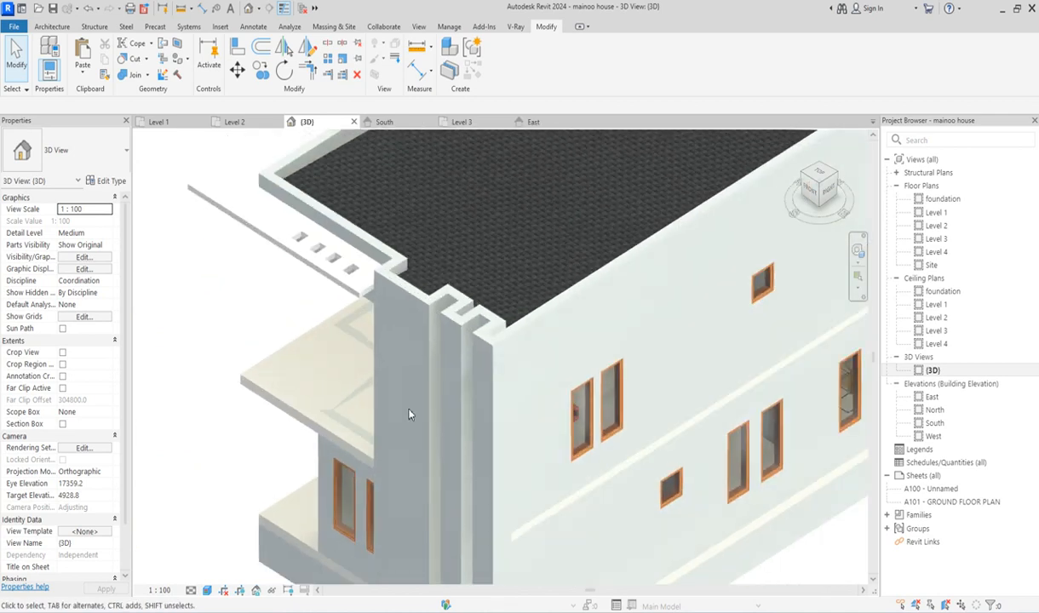
scroll(388, 369, "down", 4)
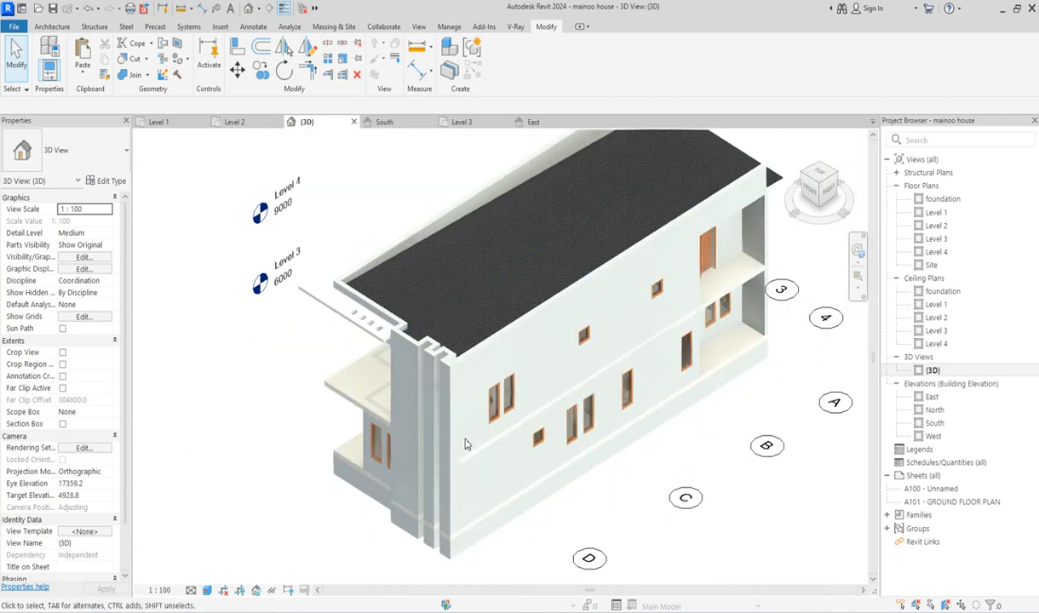
scroll(366, 401, "up", 3)
scroll(356, 319, "down", 4)
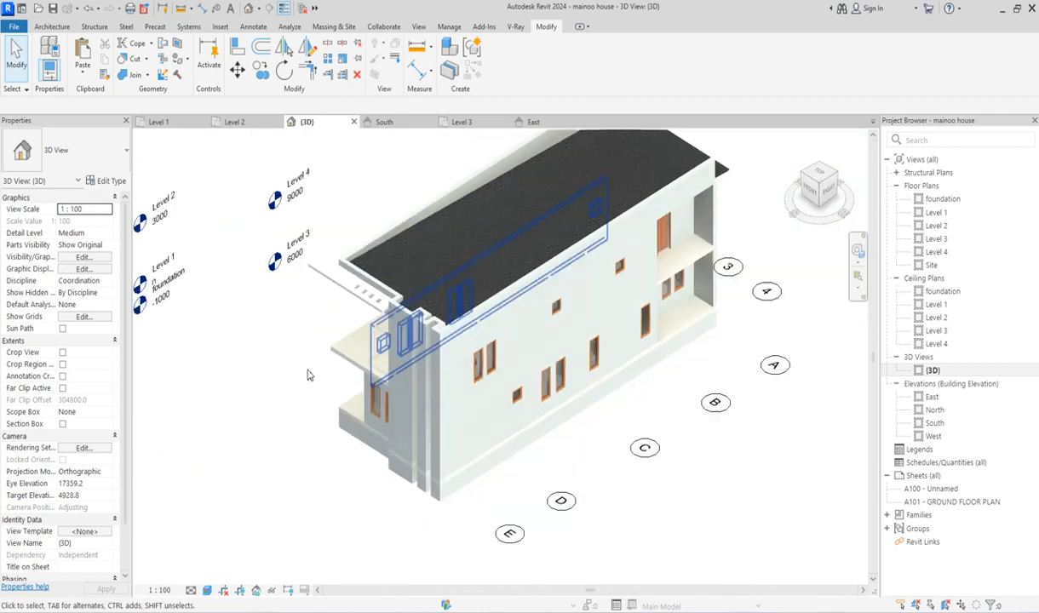
scroll(318, 408, "up", 4)
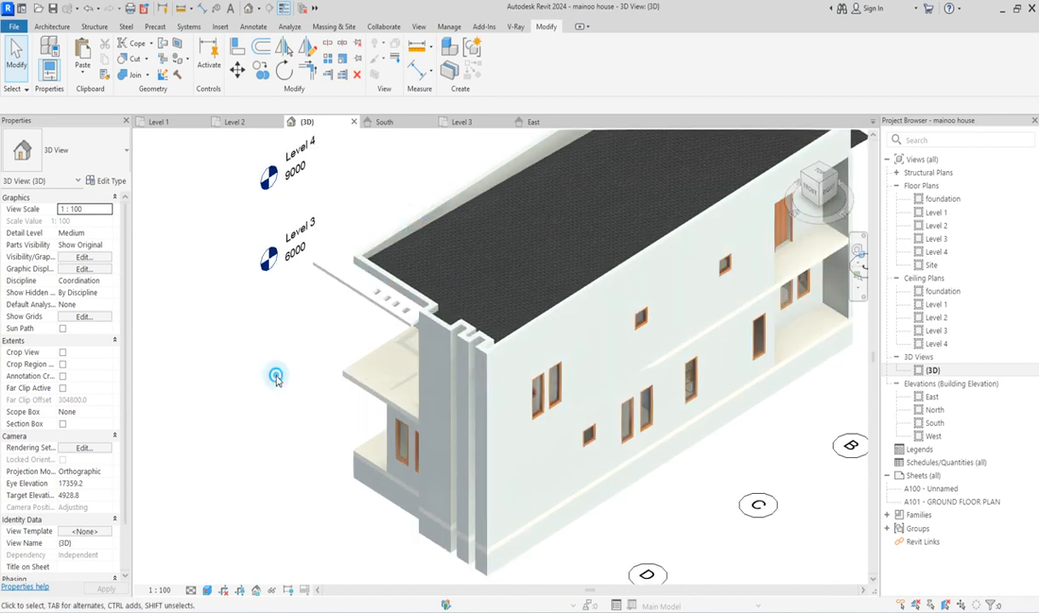
Open the South elevation and examine the front facade from the foundation up to Level 4
double_click(936, 423)
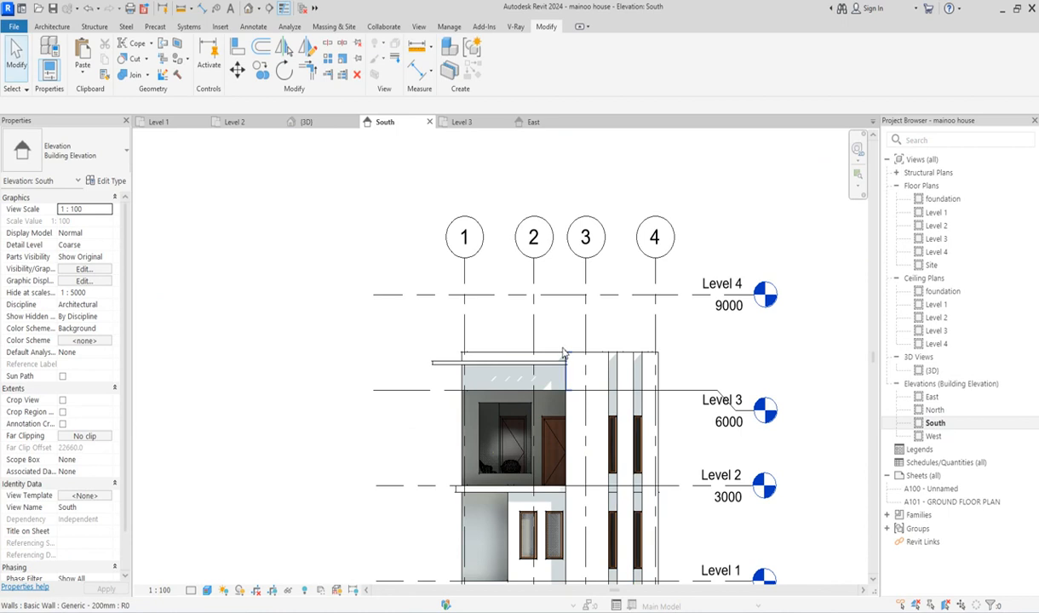
scroll(563, 524, "down", 2)
scroll(561, 540, "up", 2)
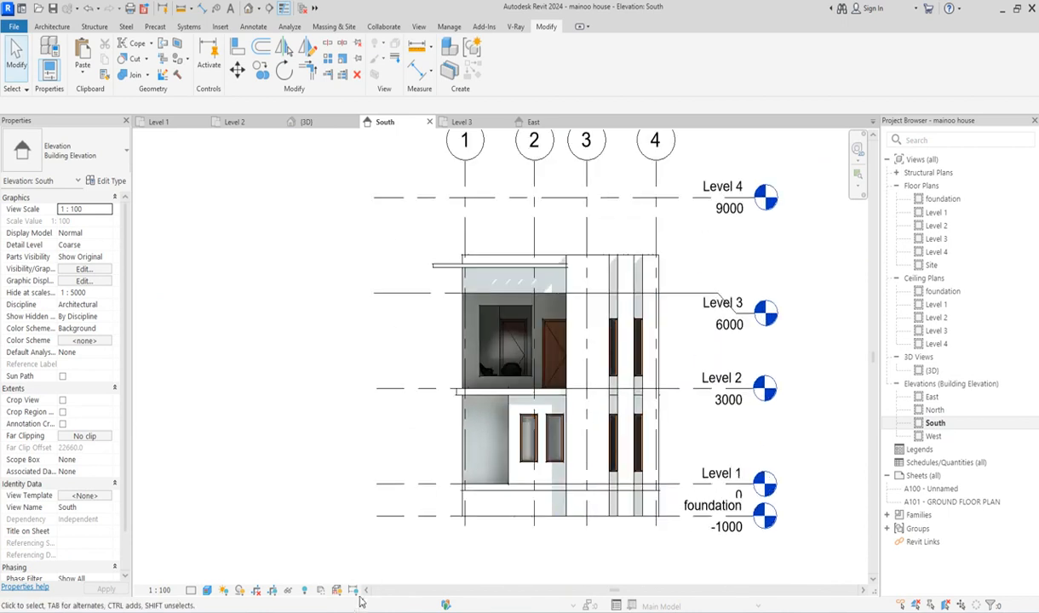